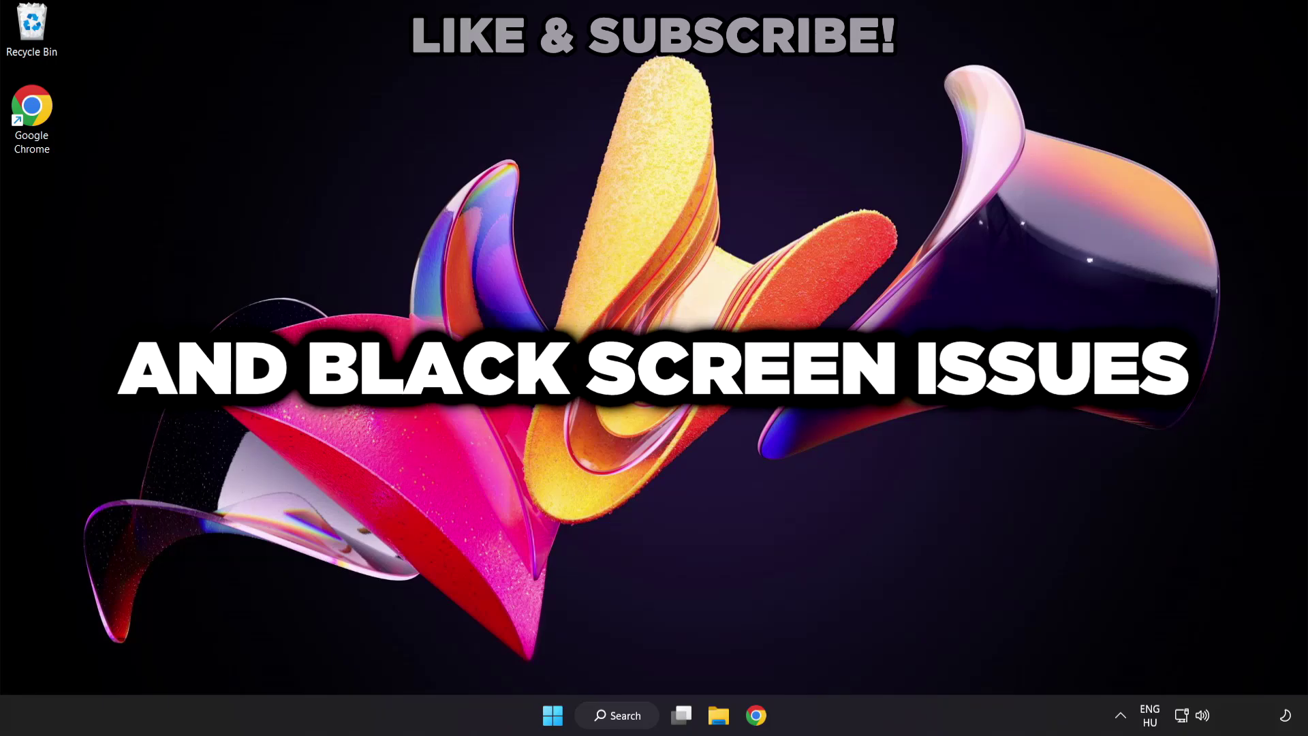
Search Windows for 'device manager' and open the Device Manager best match
click(632, 723)
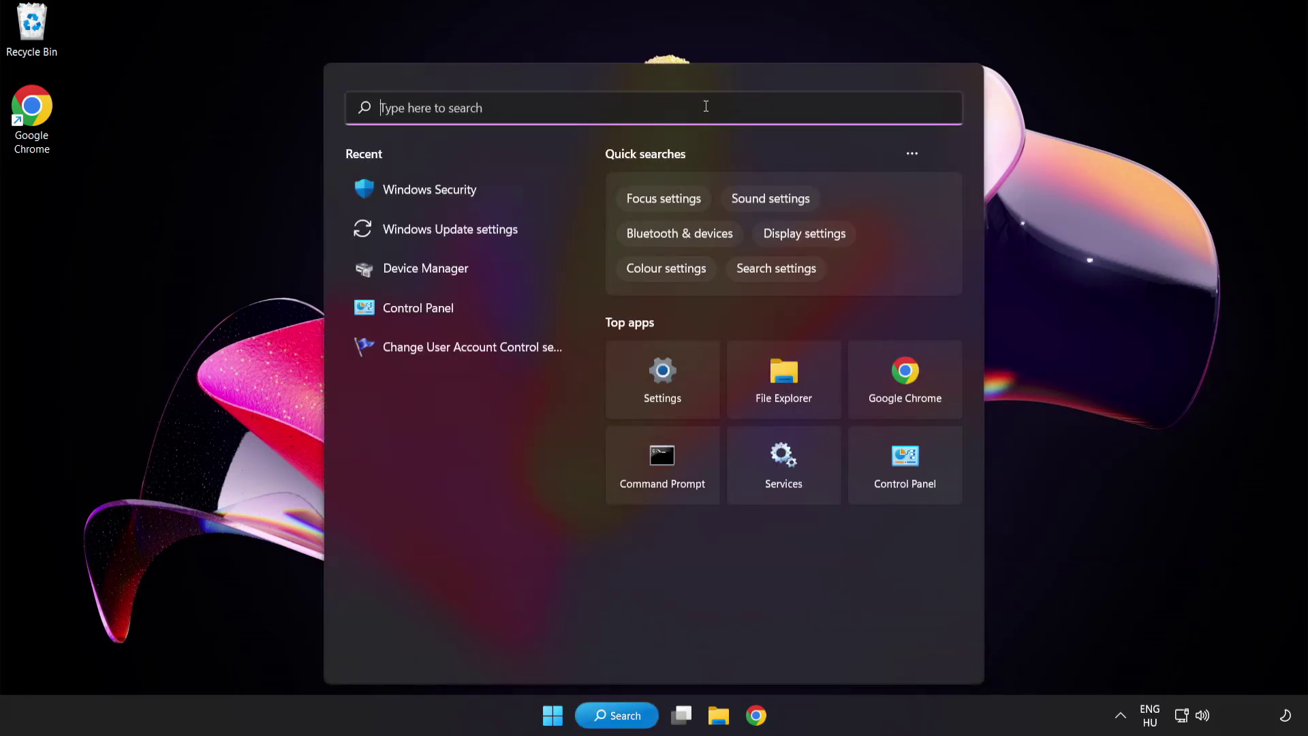
text(device manag)
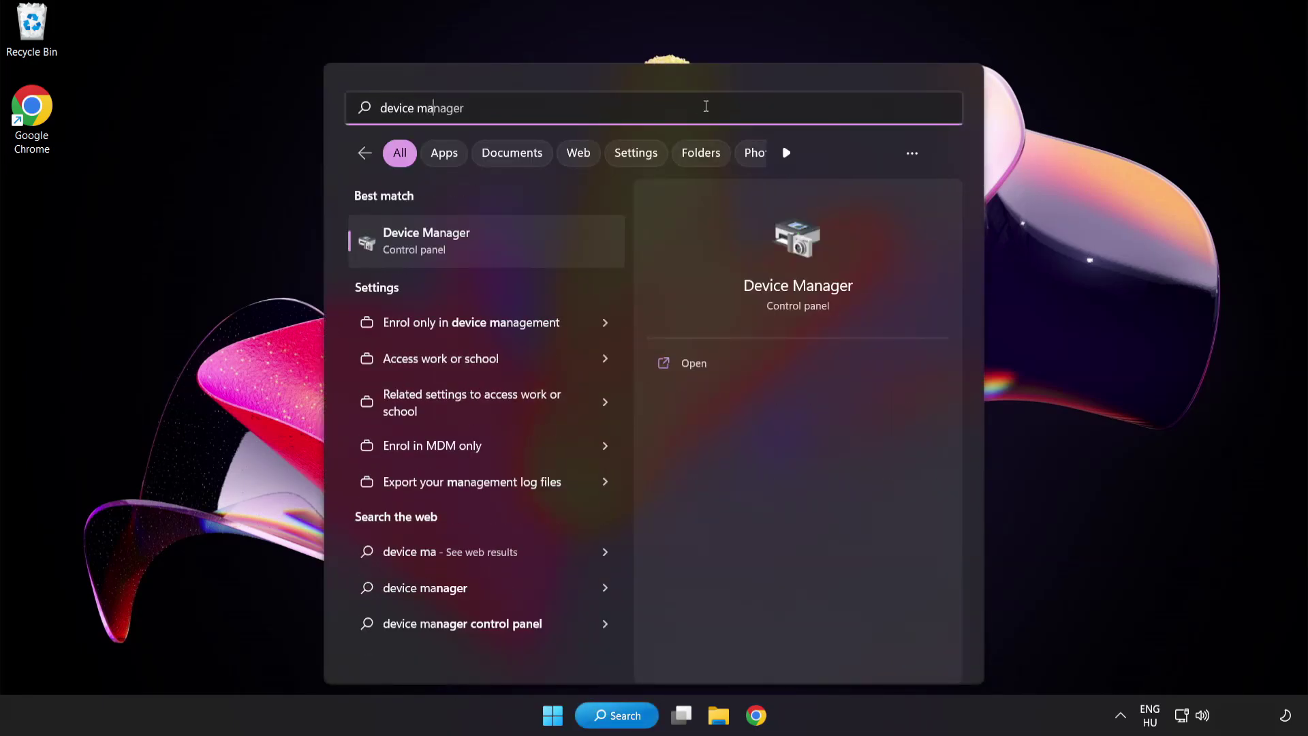
text(er)
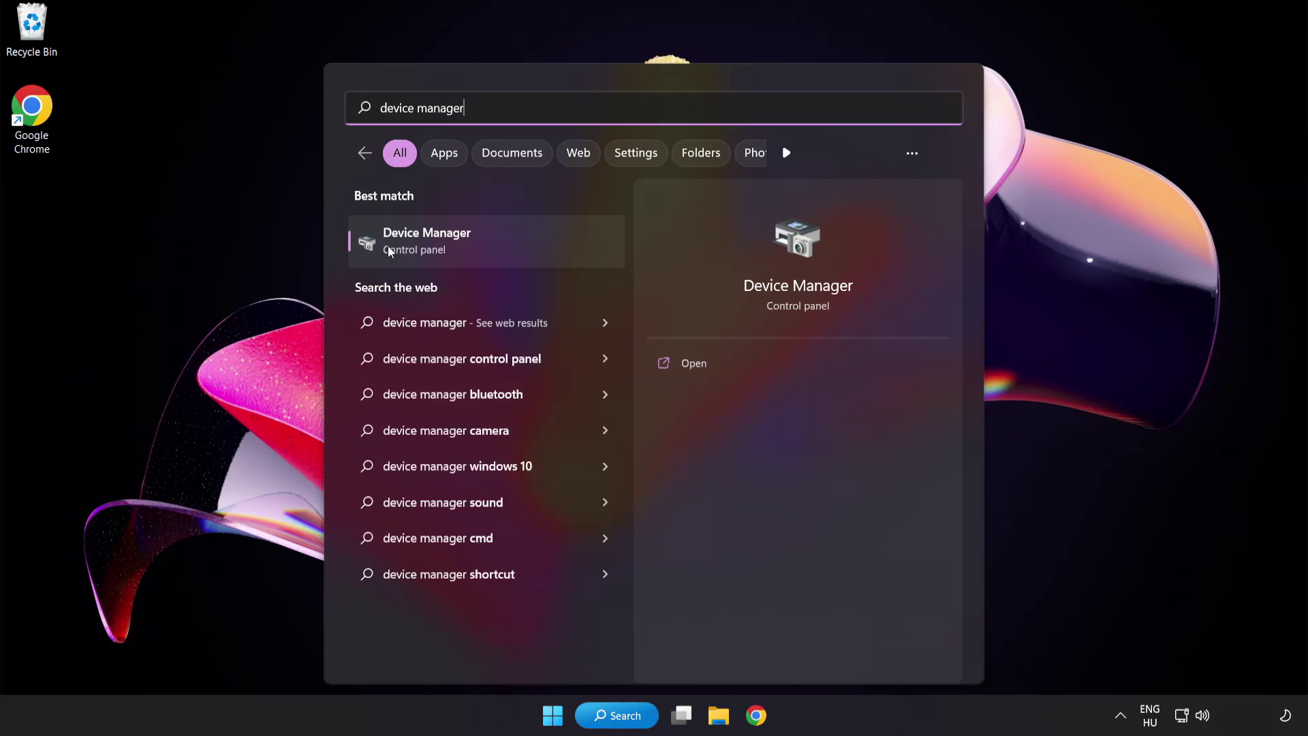
click(523, 248)
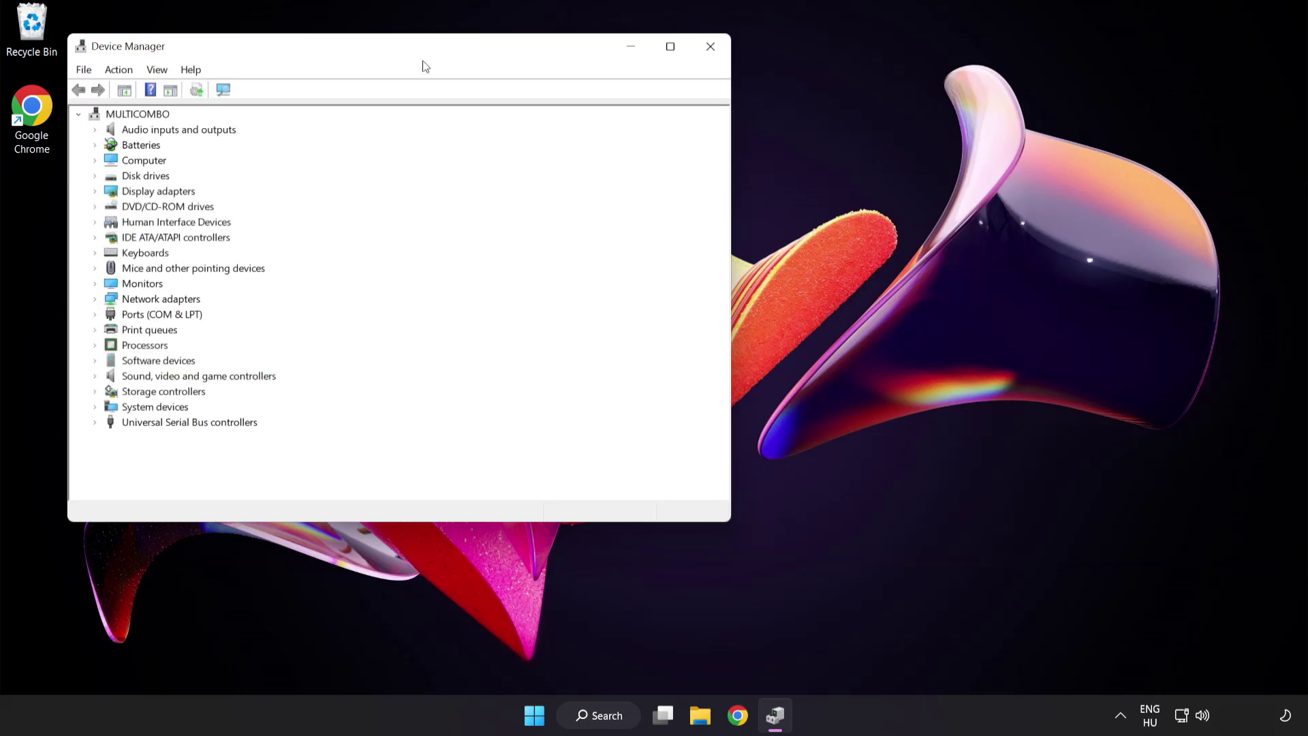
Run an automatic driver search for the VMware SVGA 3D adapter, confirming the best driver is installed
drag(422, 54, 640, 137)
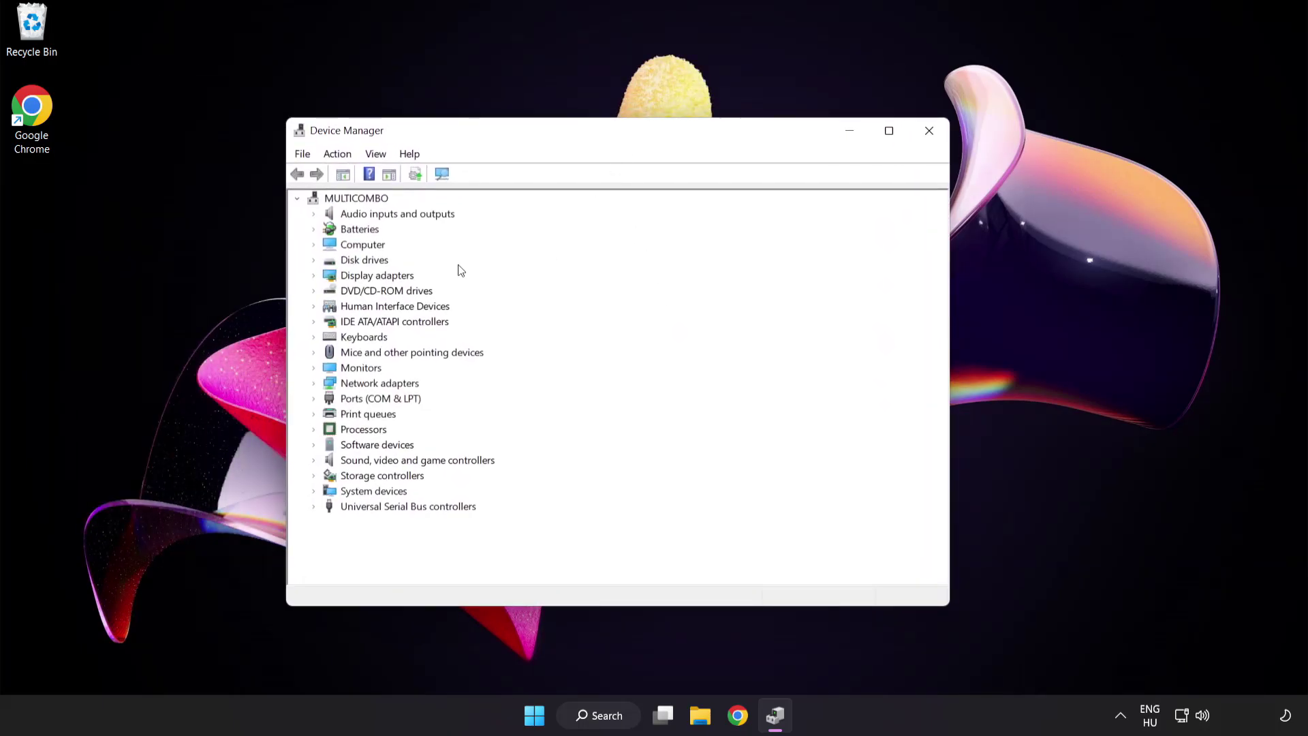
click(368, 279)
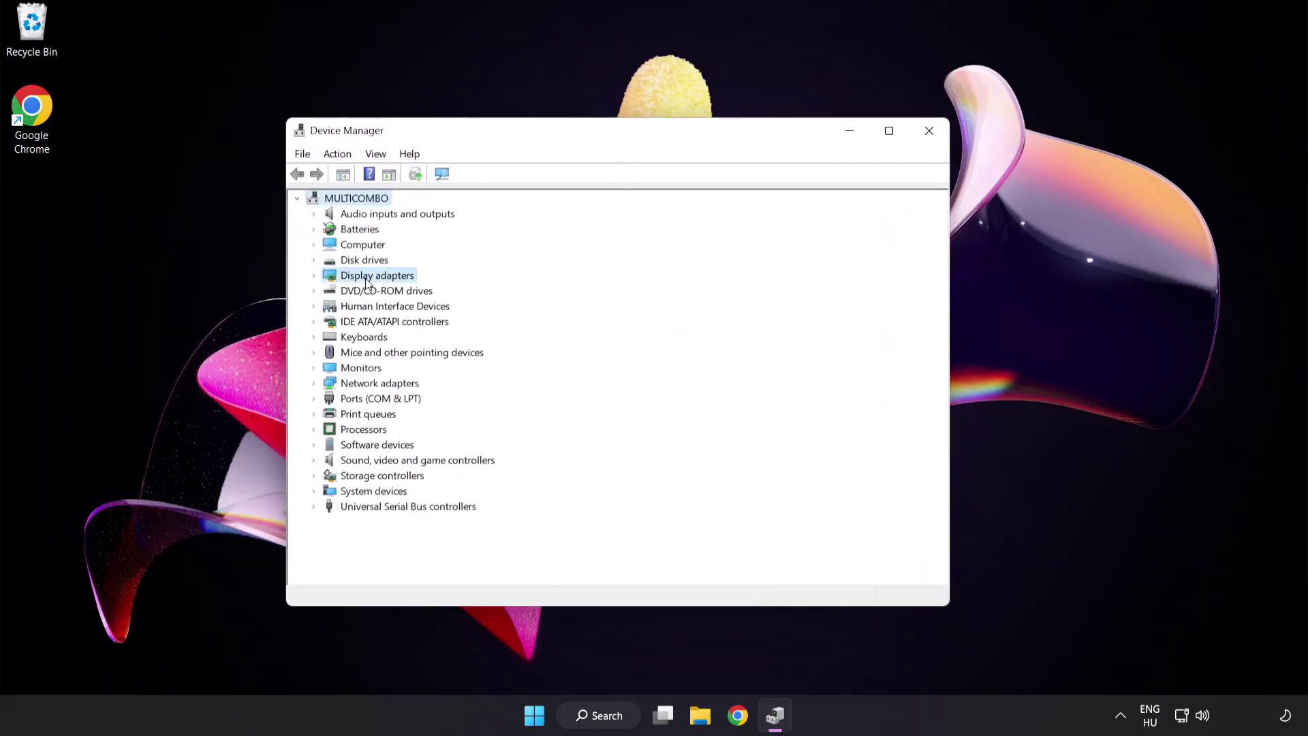
click(314, 275)
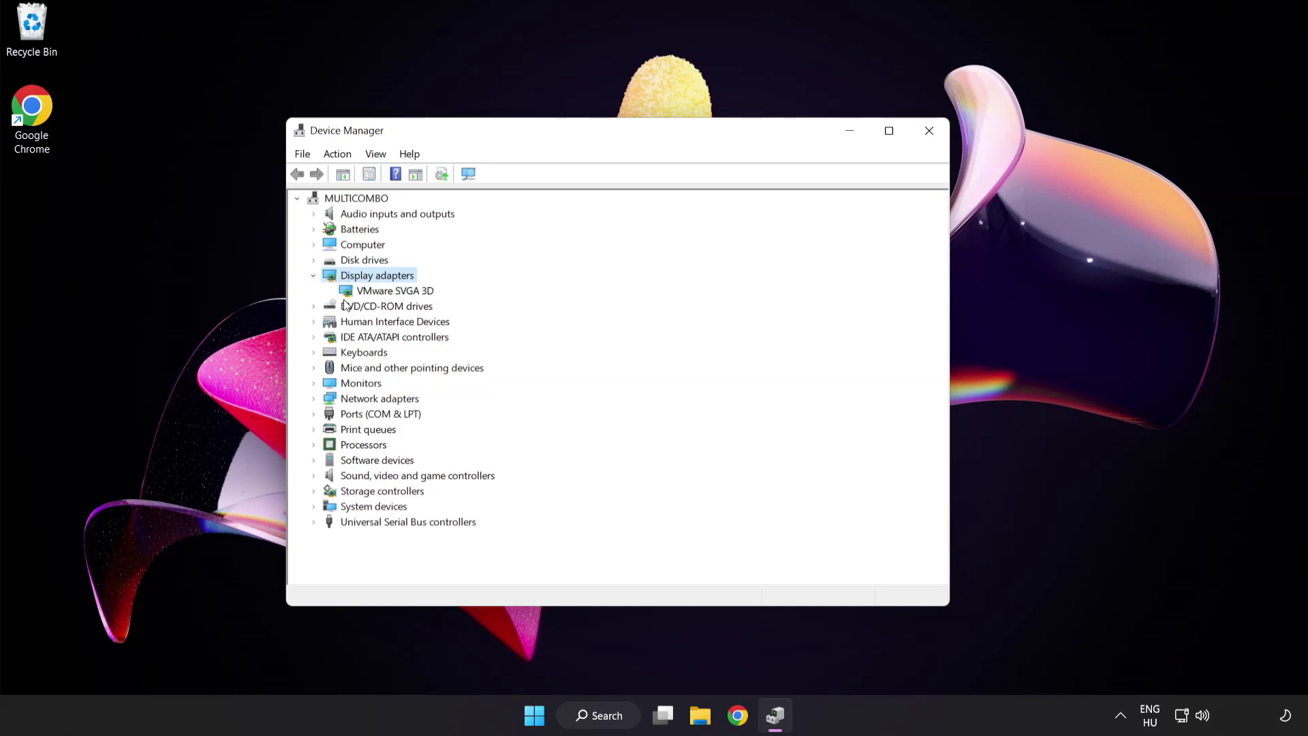
click(341, 292)
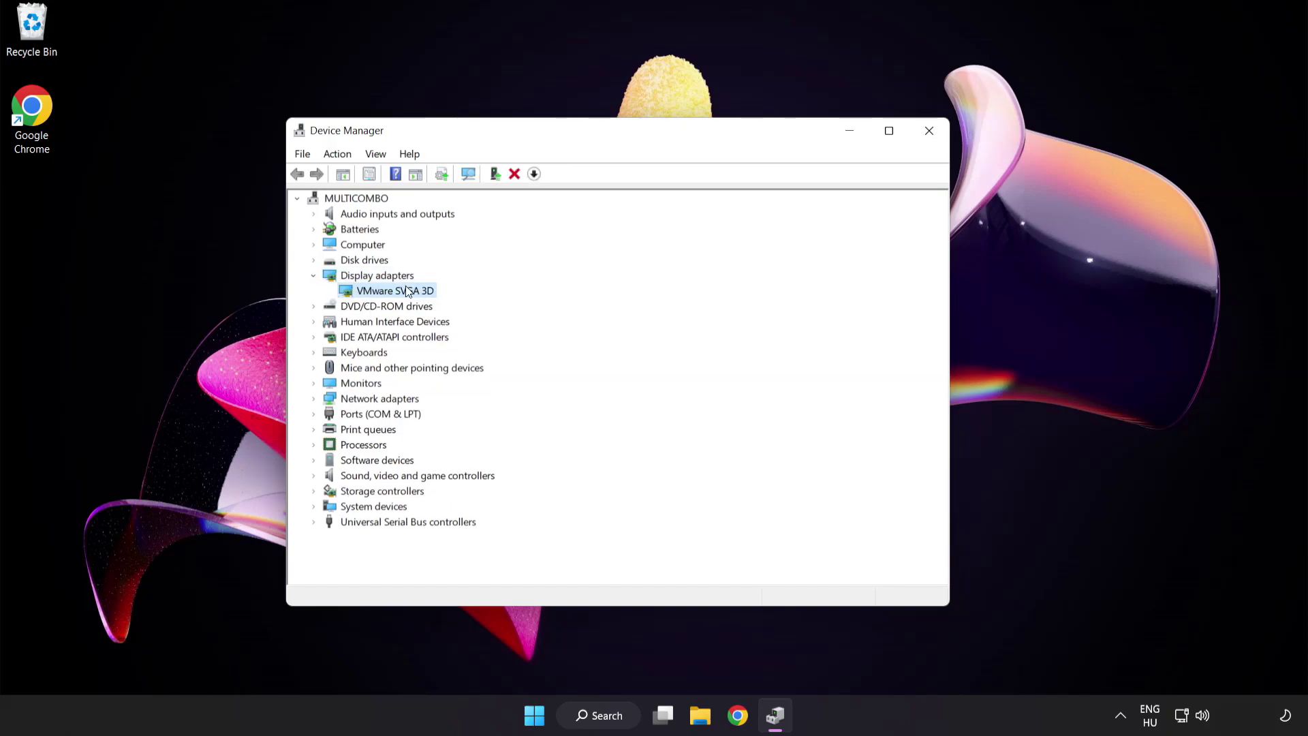
right_click(386, 292)
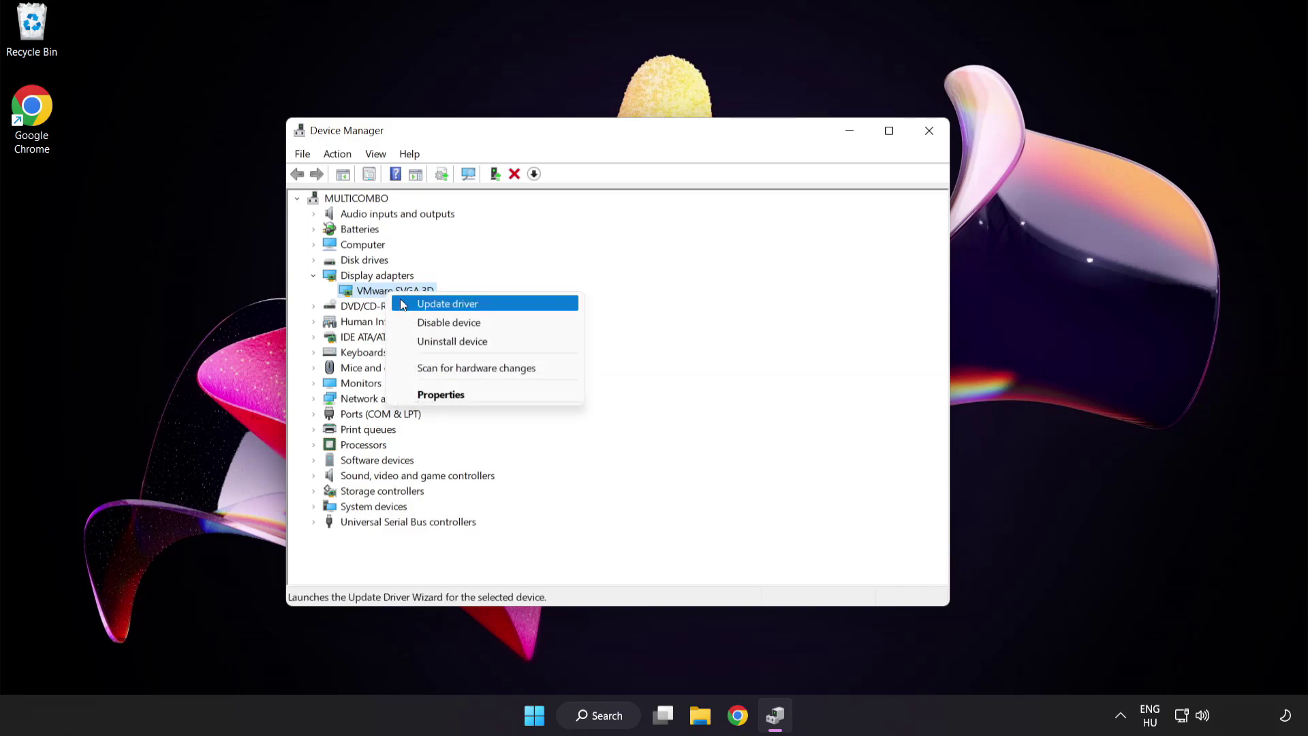
click(505, 308)
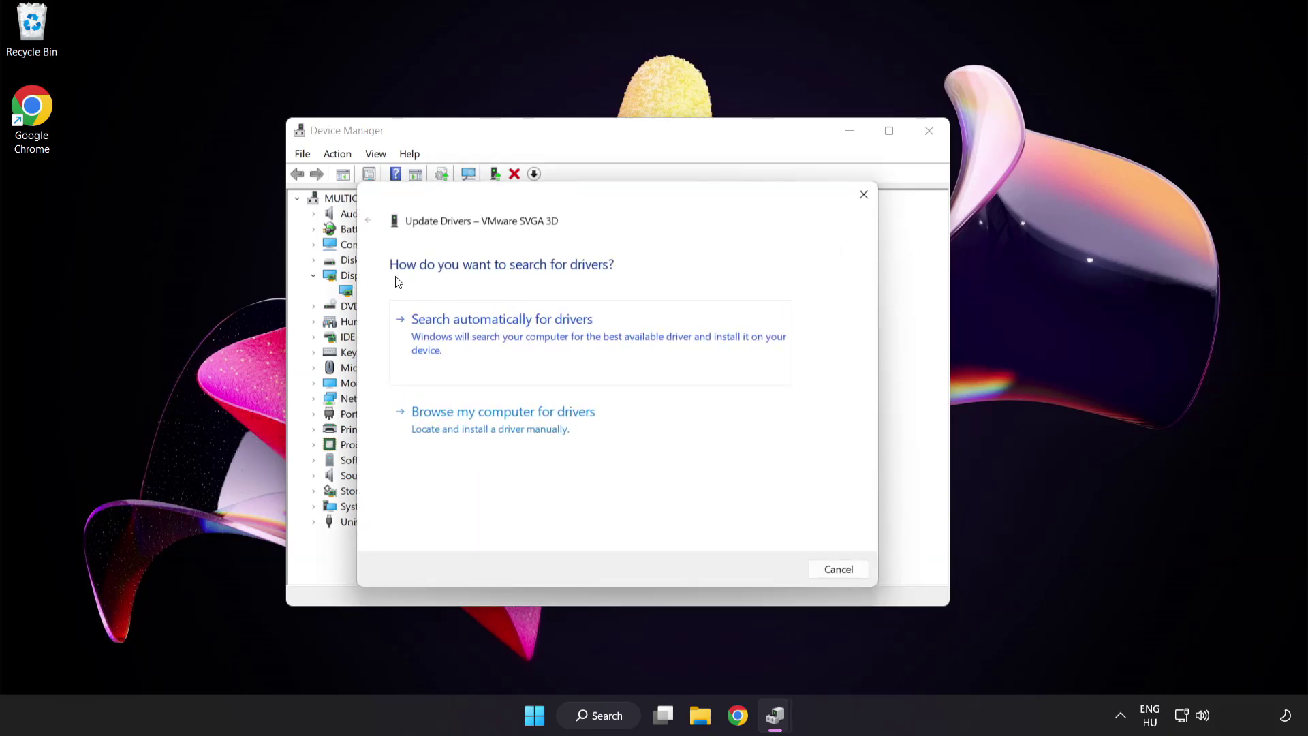
click(571, 338)
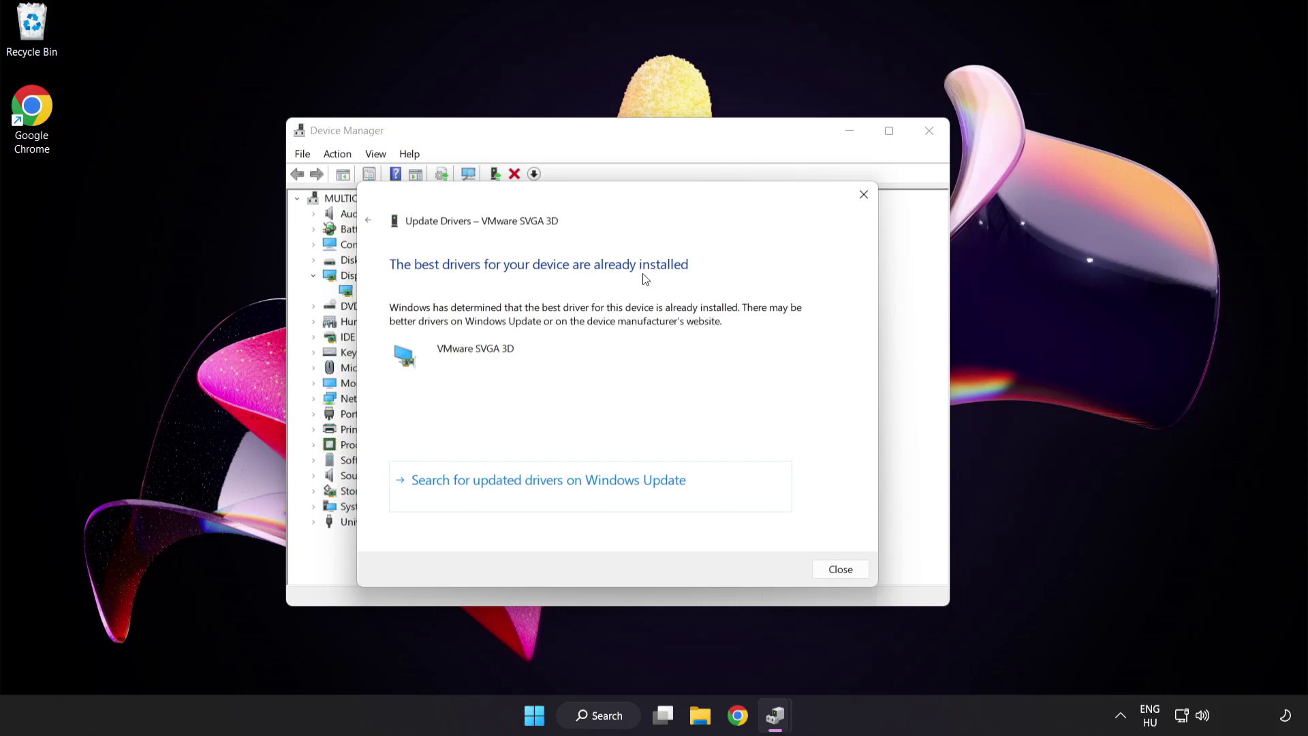
click(839, 572)
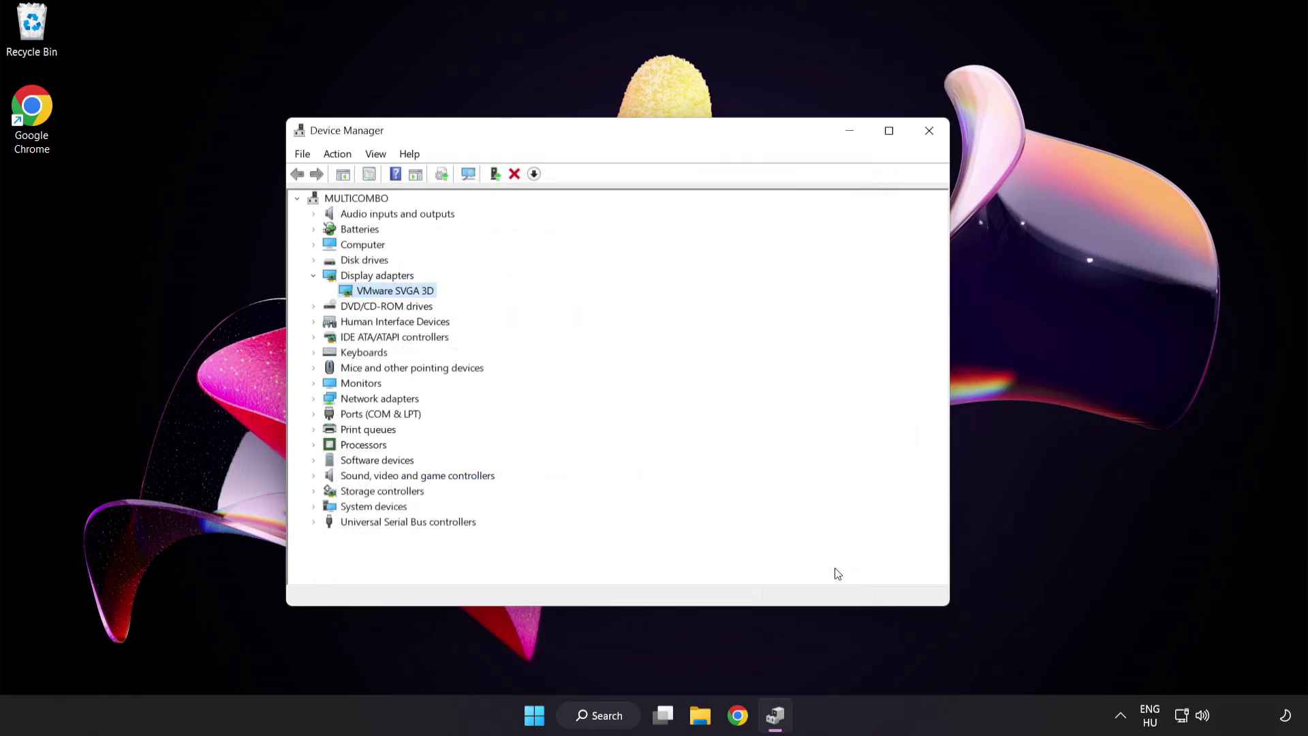
Close Device Manager, run Check for updates in Windows Update, then close Settings
click(930, 136)
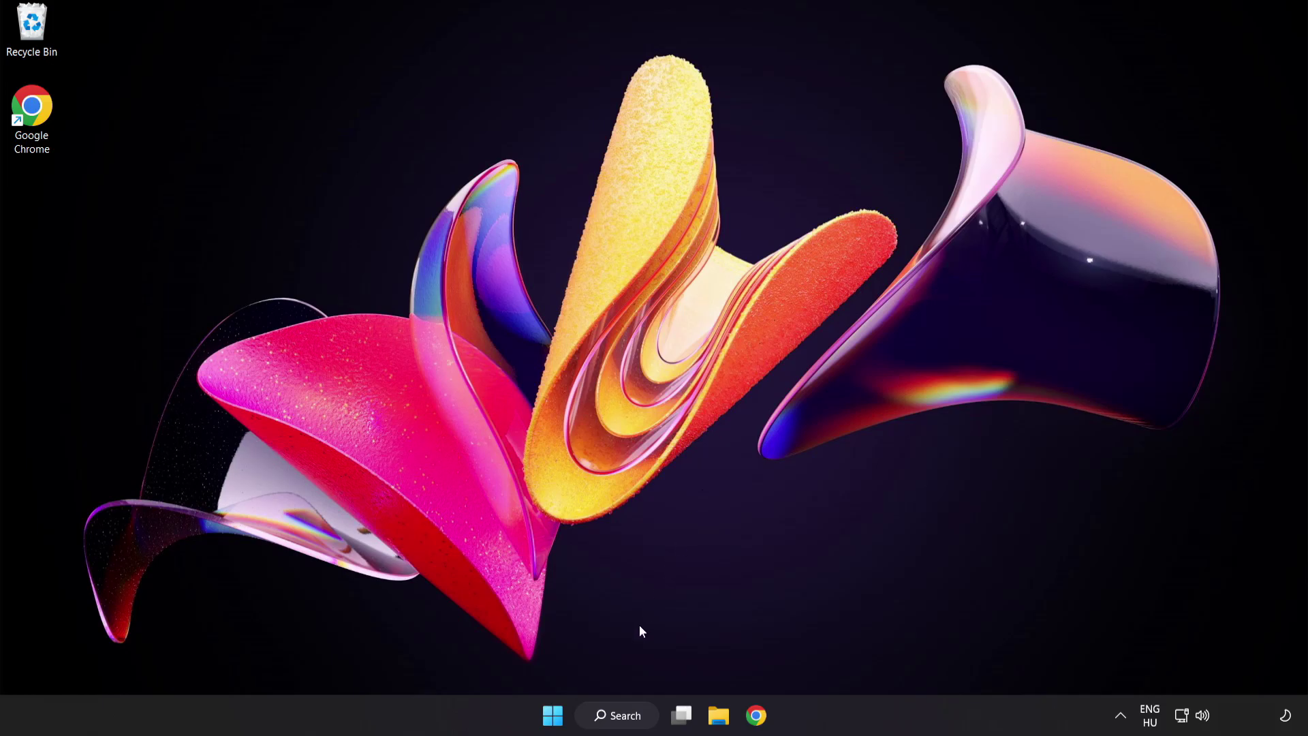
click(611, 716)
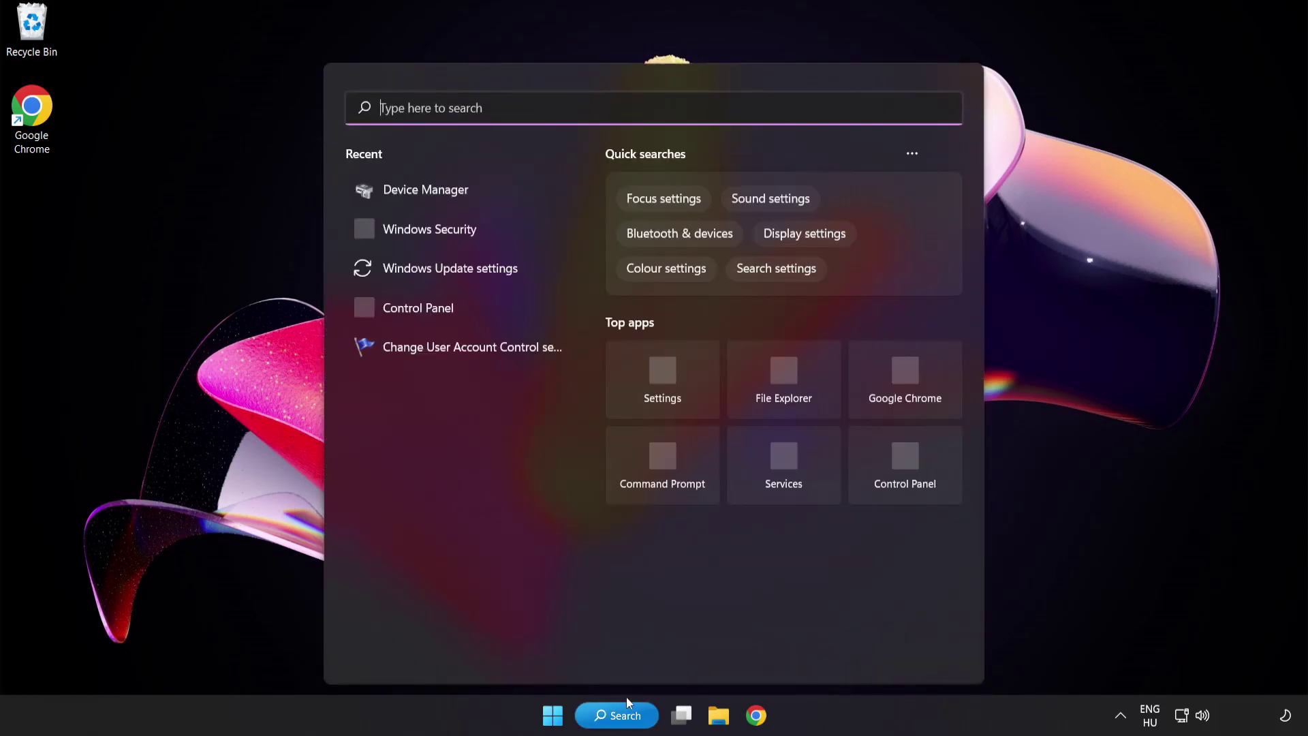
text(update)
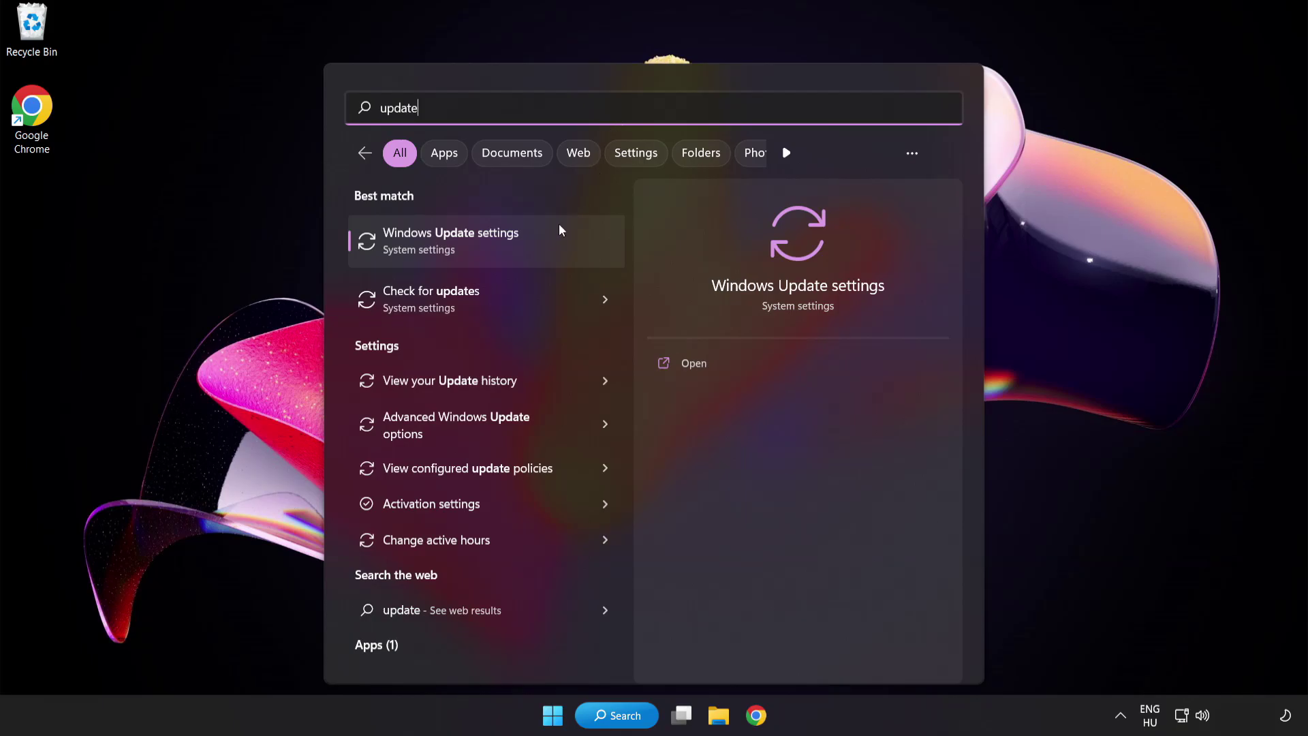
click(500, 247)
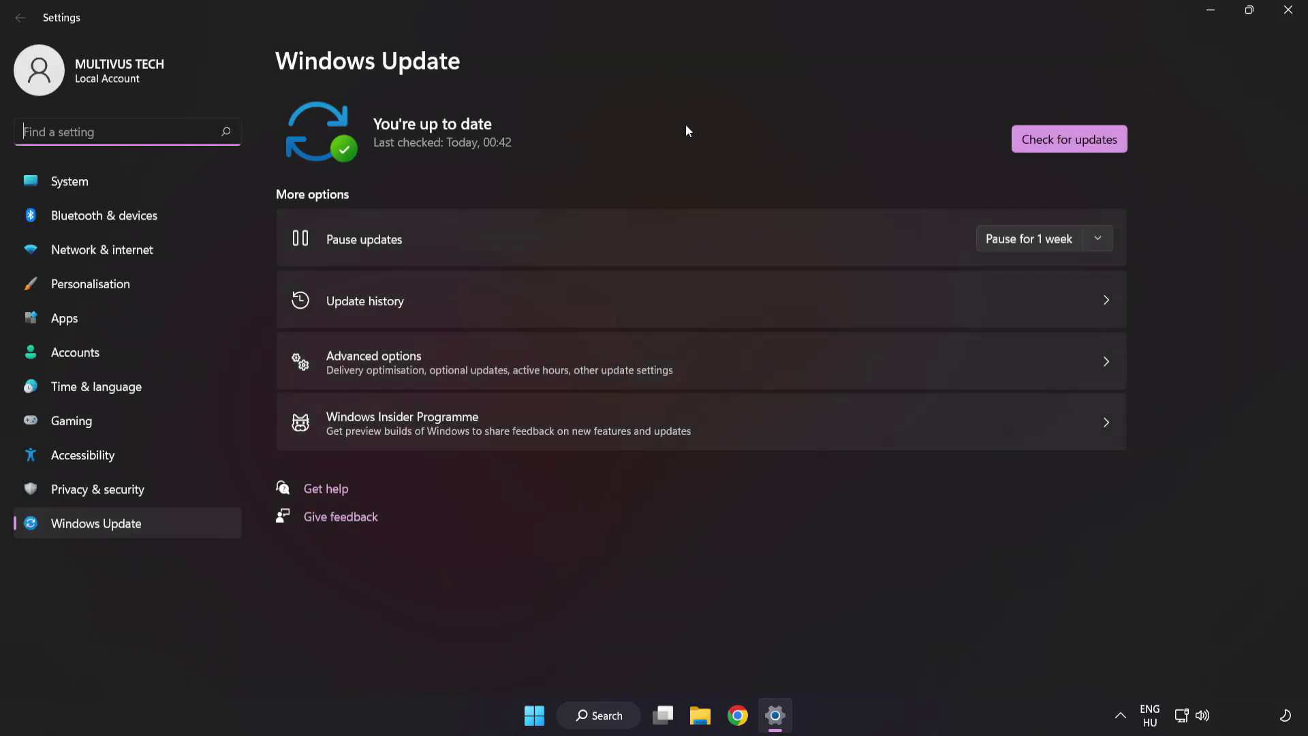
click(1066, 147)
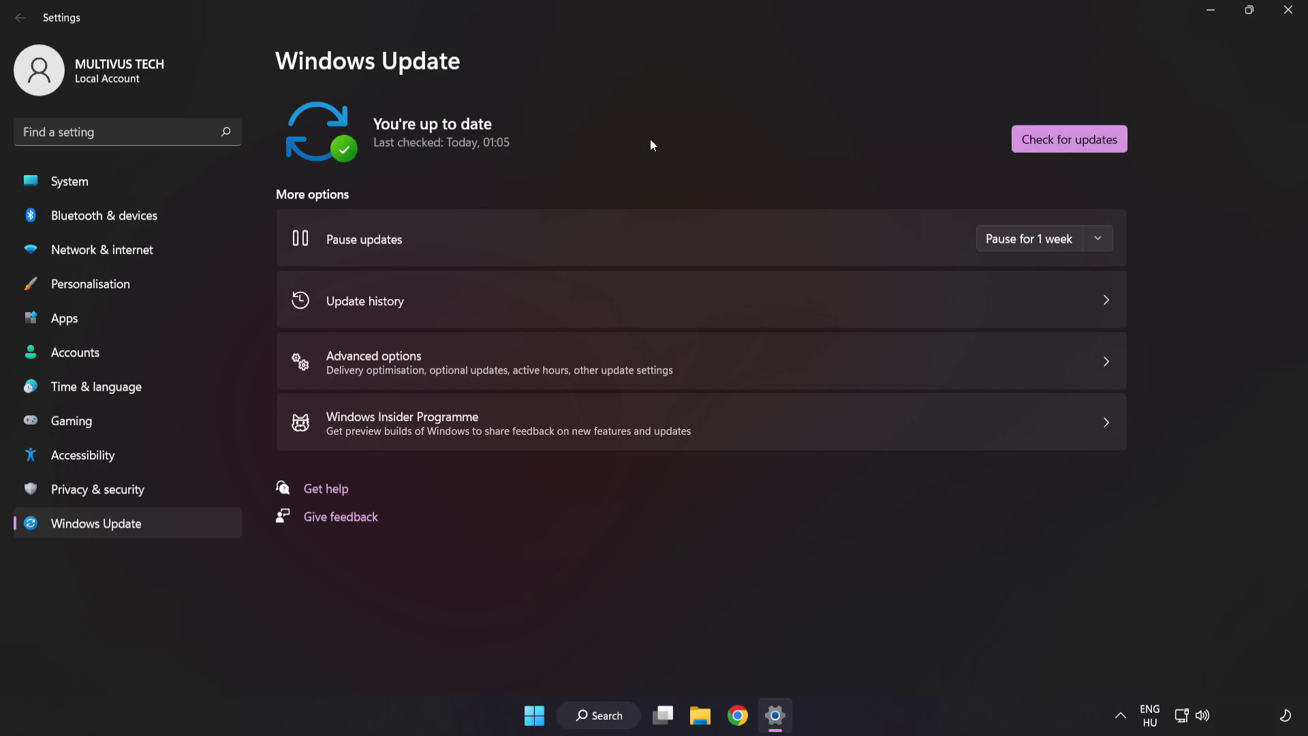
click(1287, 19)
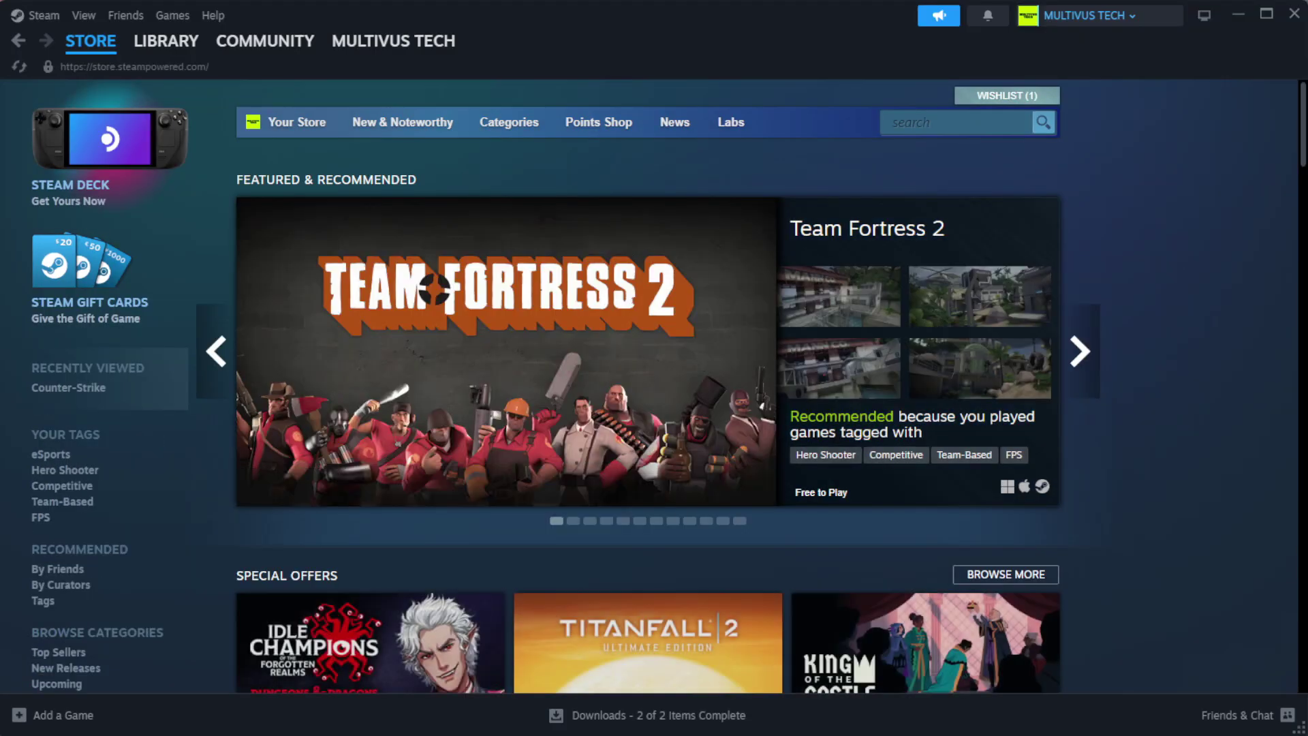
Verify YOUR NOT WORKING GAME's installed files from its Steam properties, validating all 1039 files
mouse_move(188, 49)
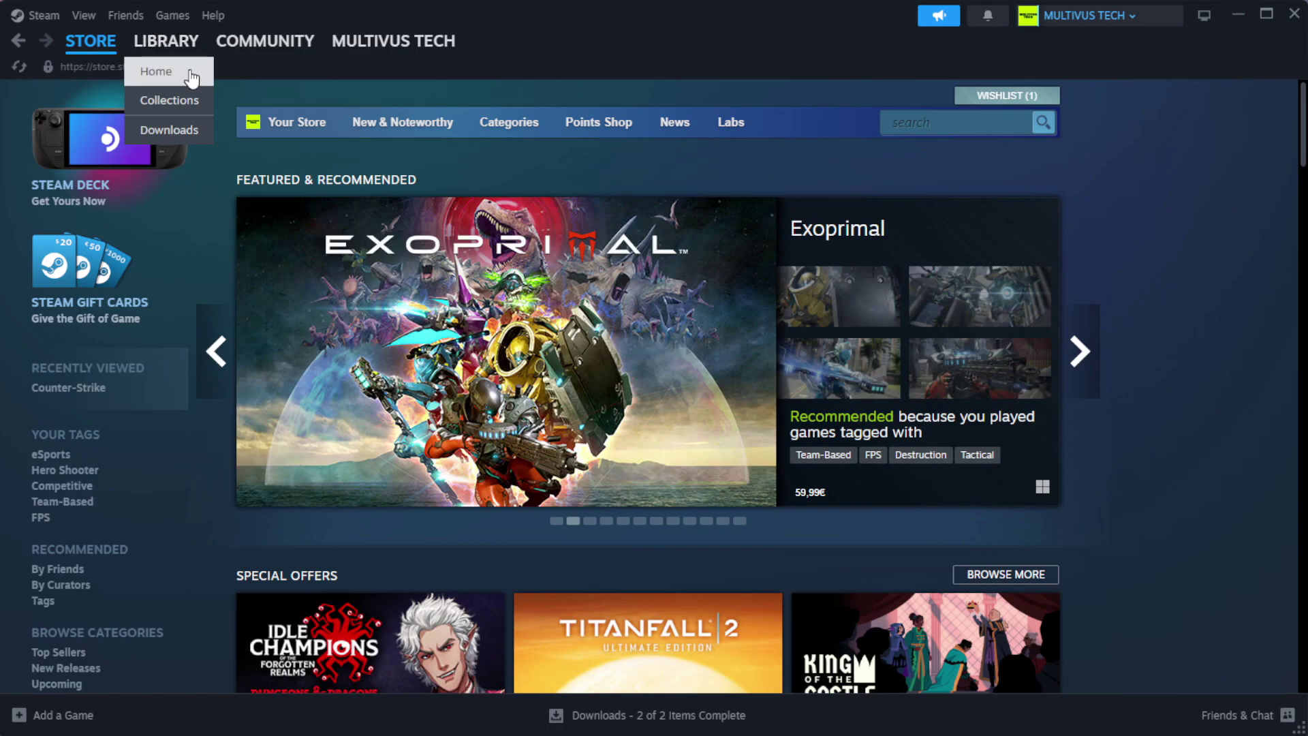
click(190, 73)
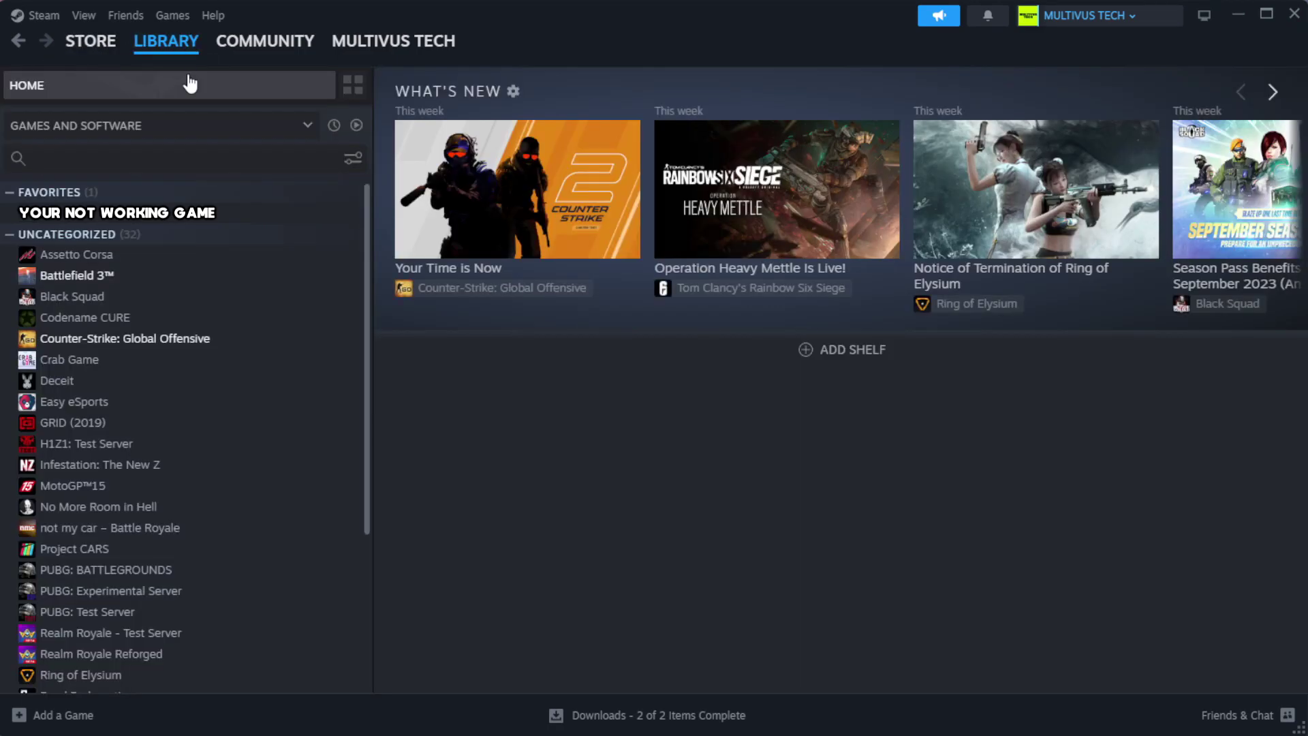
right_click(322, 216)
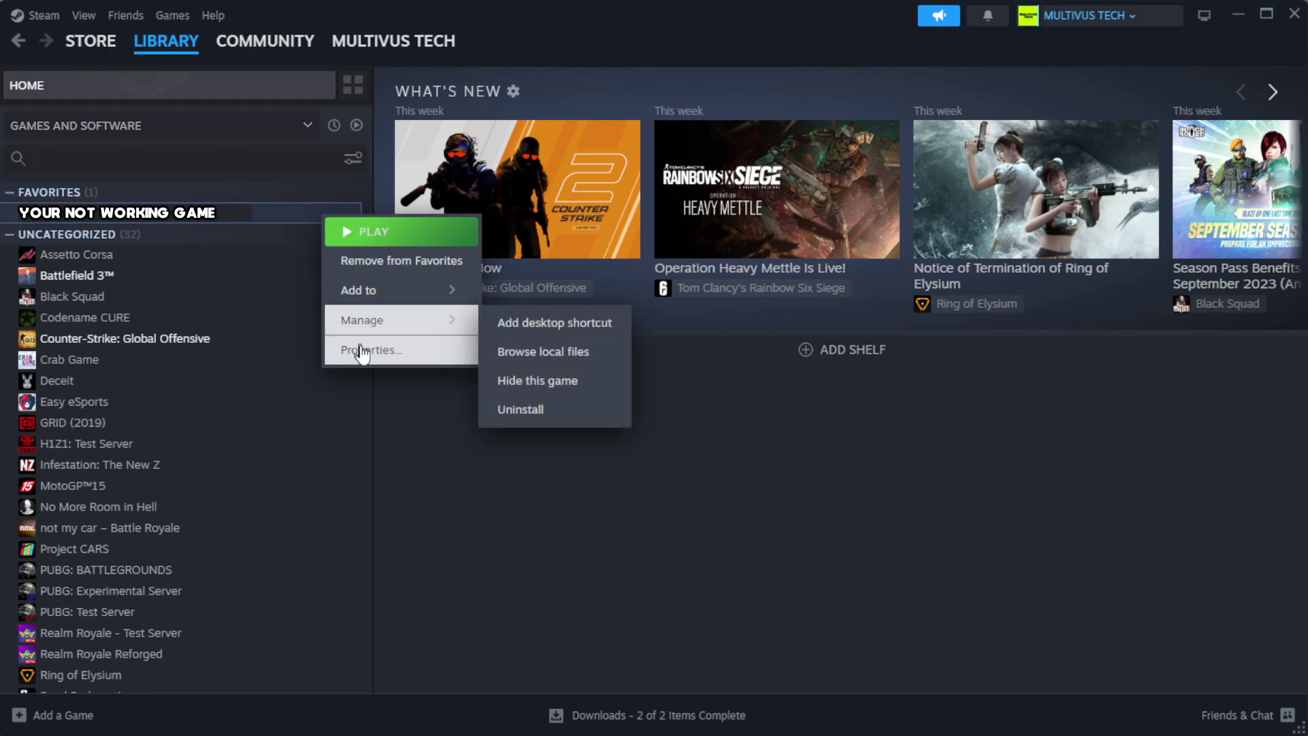
click(408, 353)
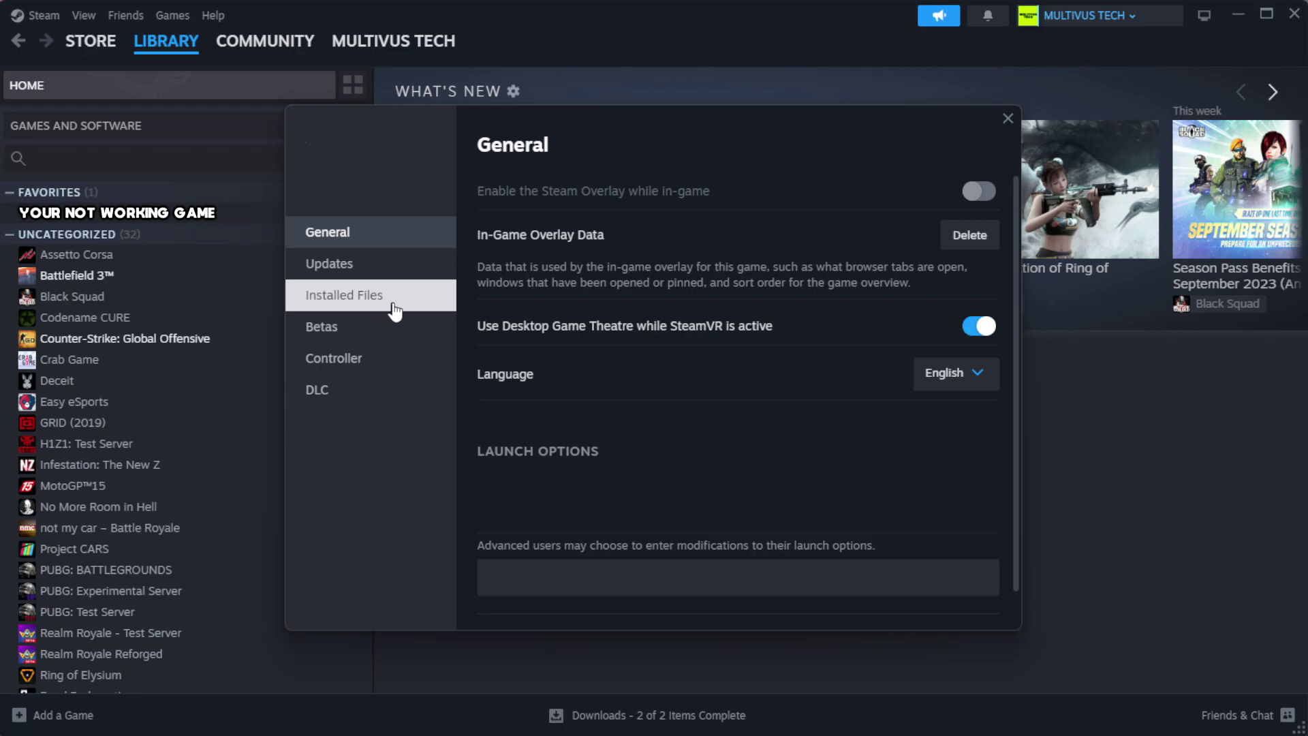
click(429, 310)
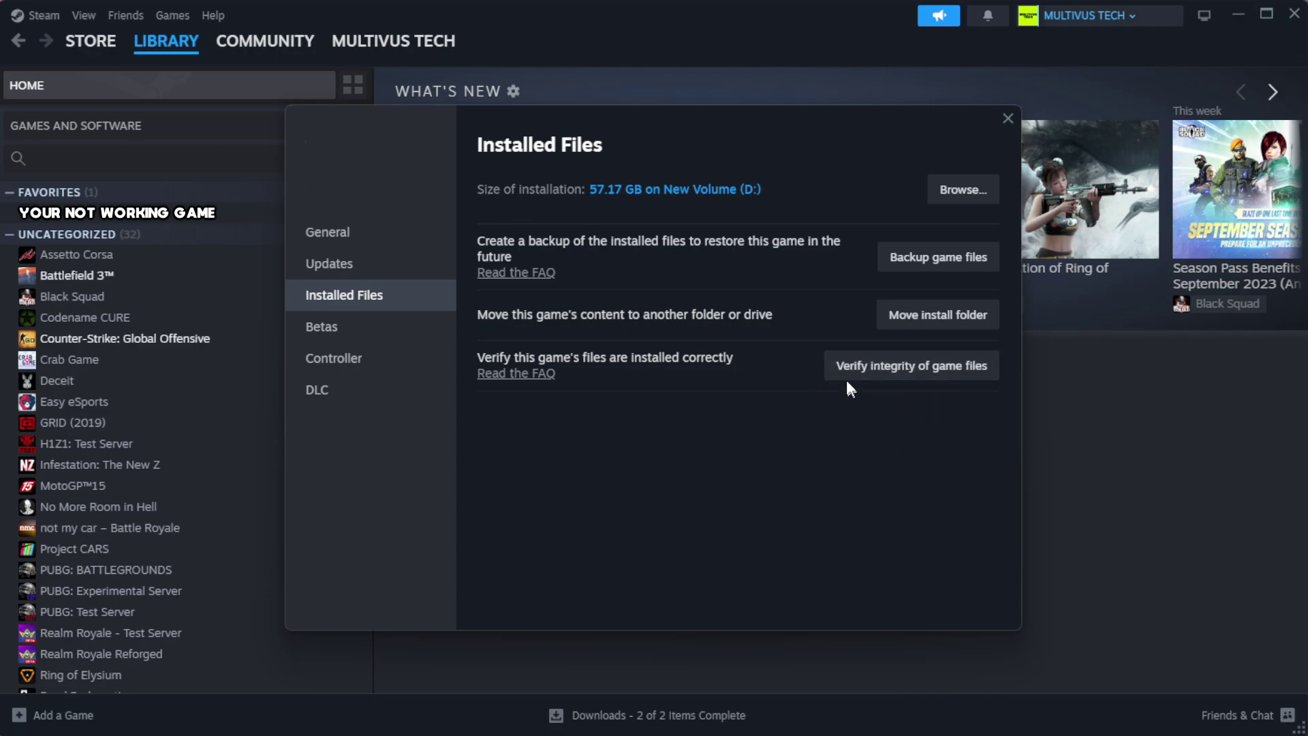
click(919, 381)
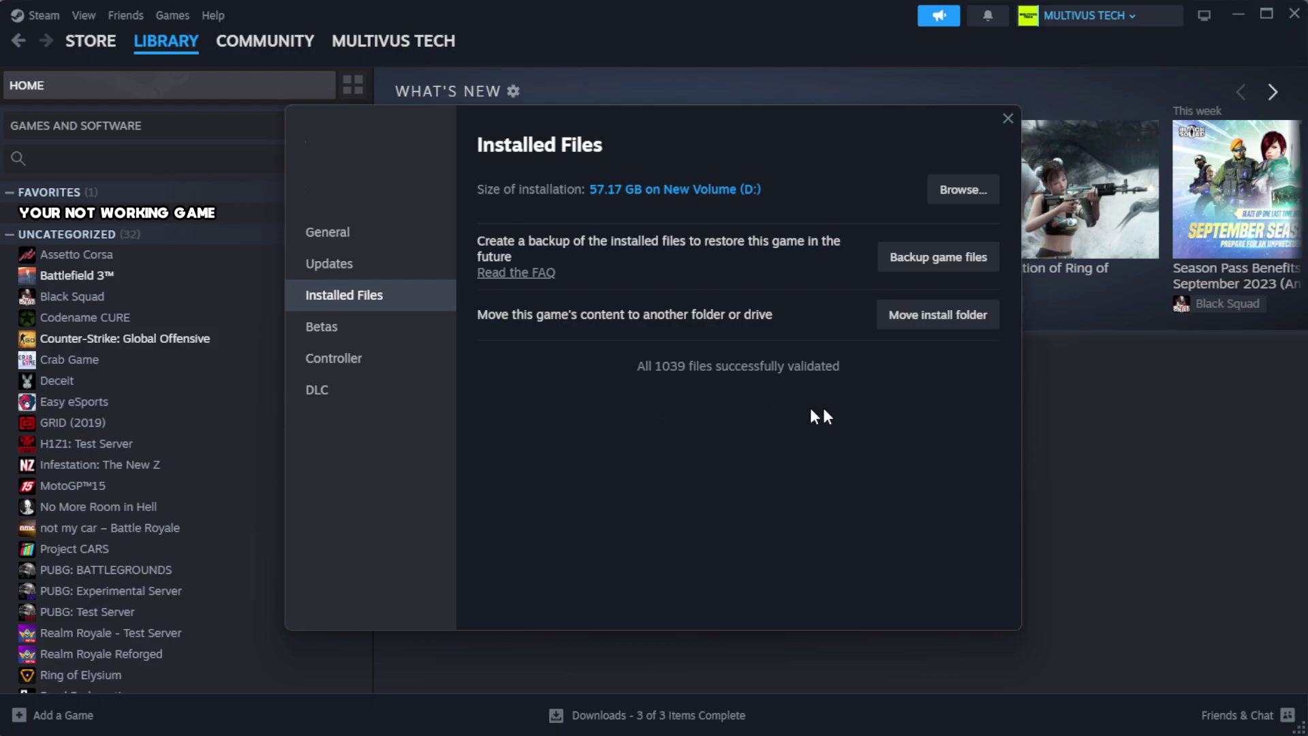
Open the Properties of the YOUR NOT WORKING GAME shortcut in its install folder, showing target Steam.exe
click(960, 197)
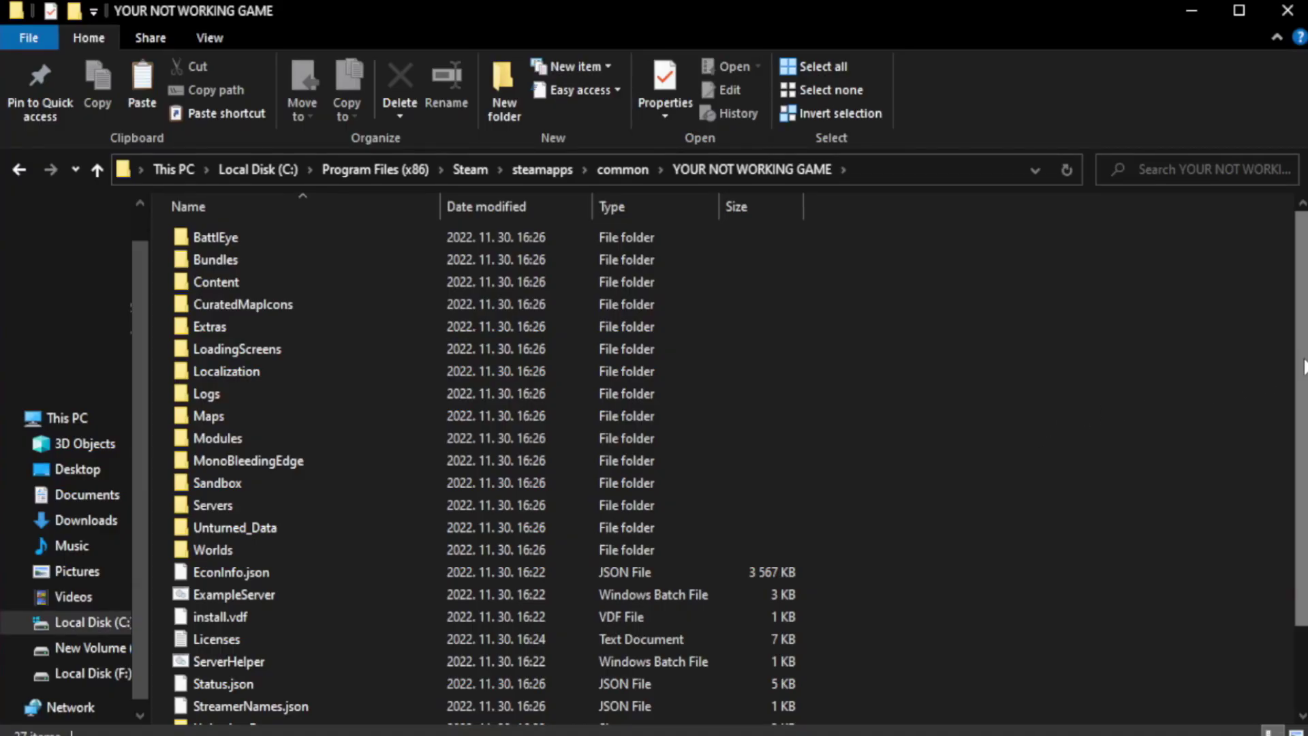
drag(1302, 405, 1304, 487)
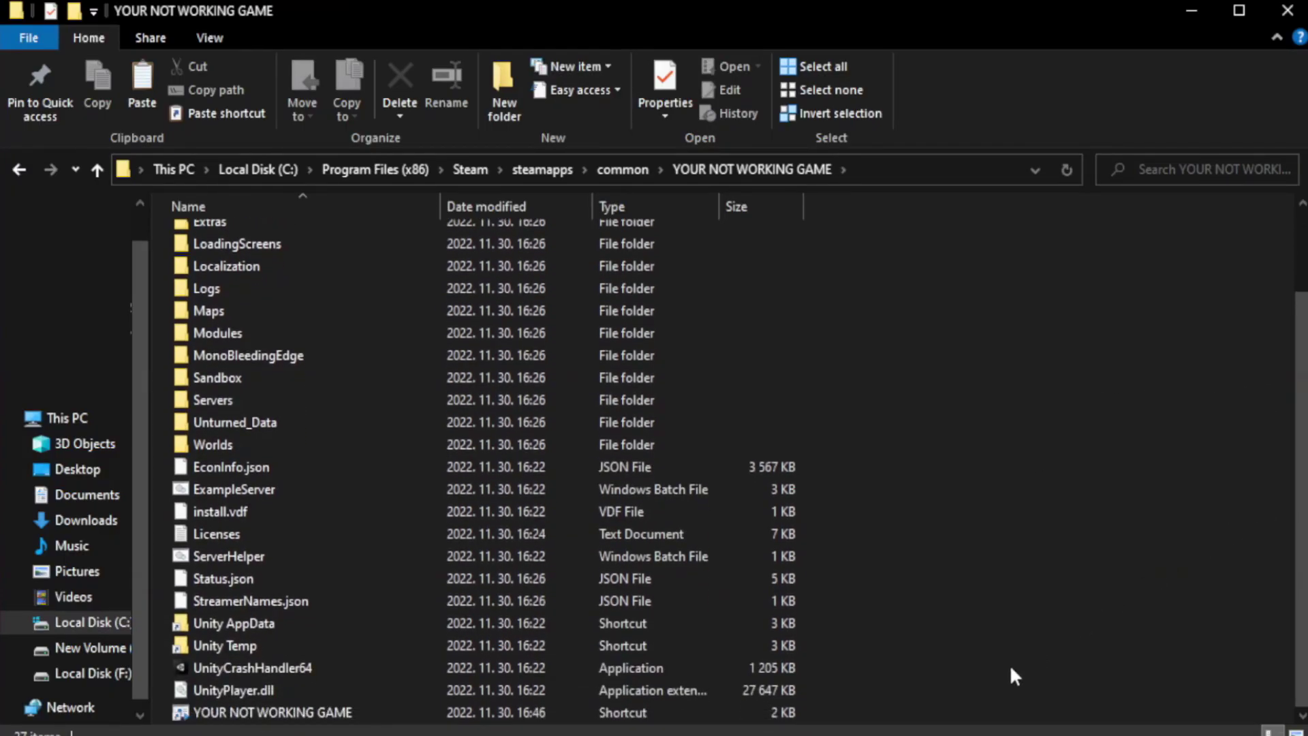
click(449, 712)
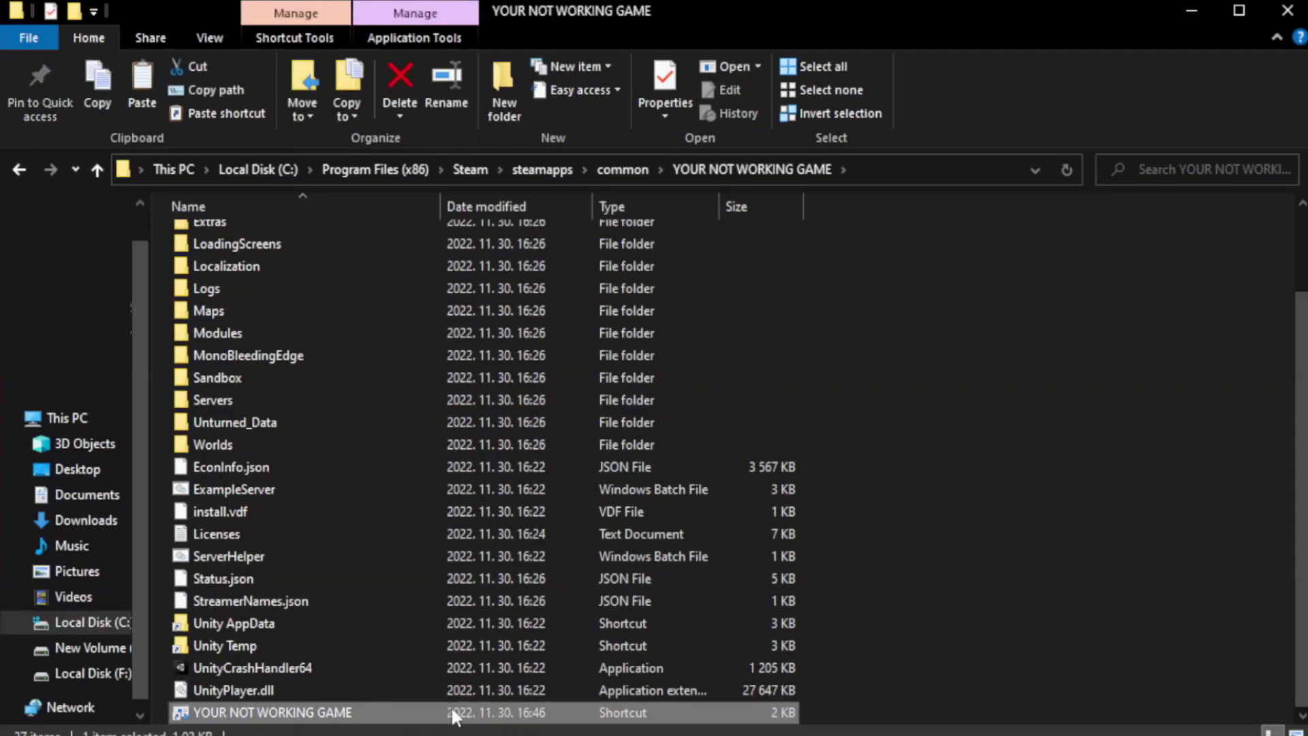
right_click(438, 713)
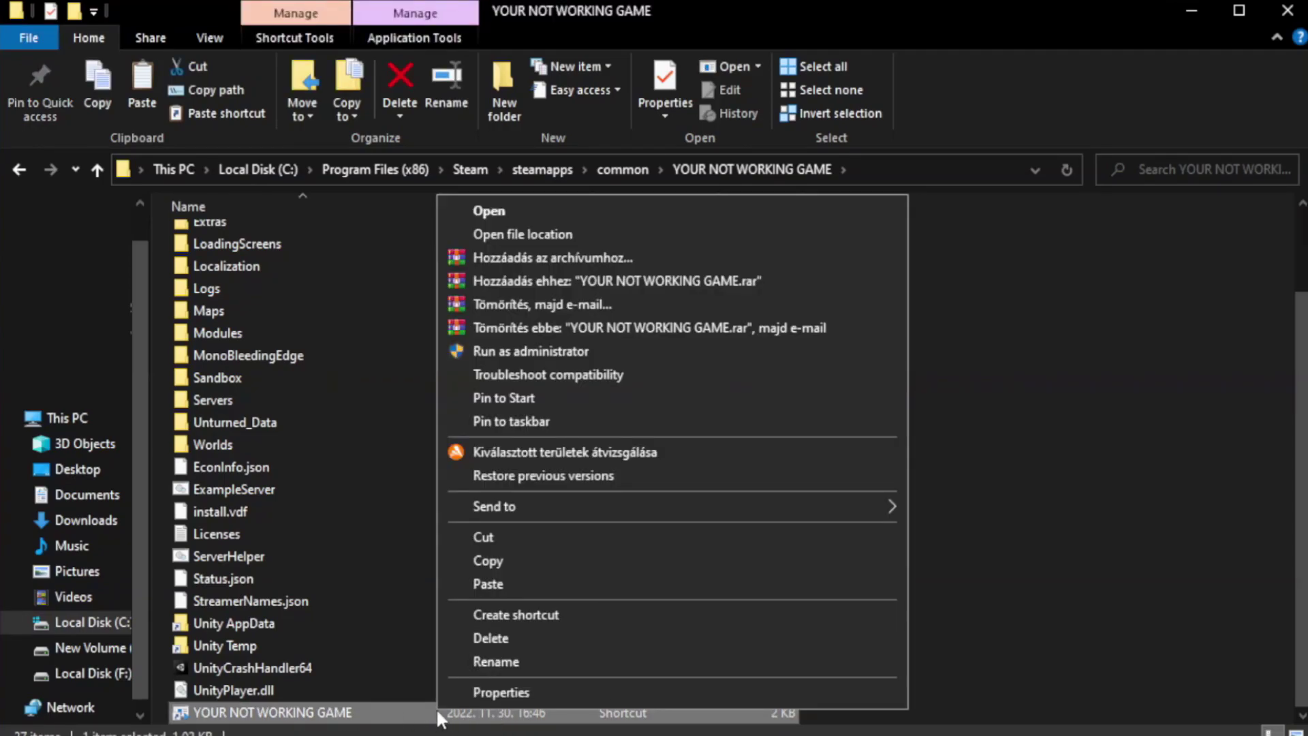
click(666, 688)
drag(654, 360, 656, 134)
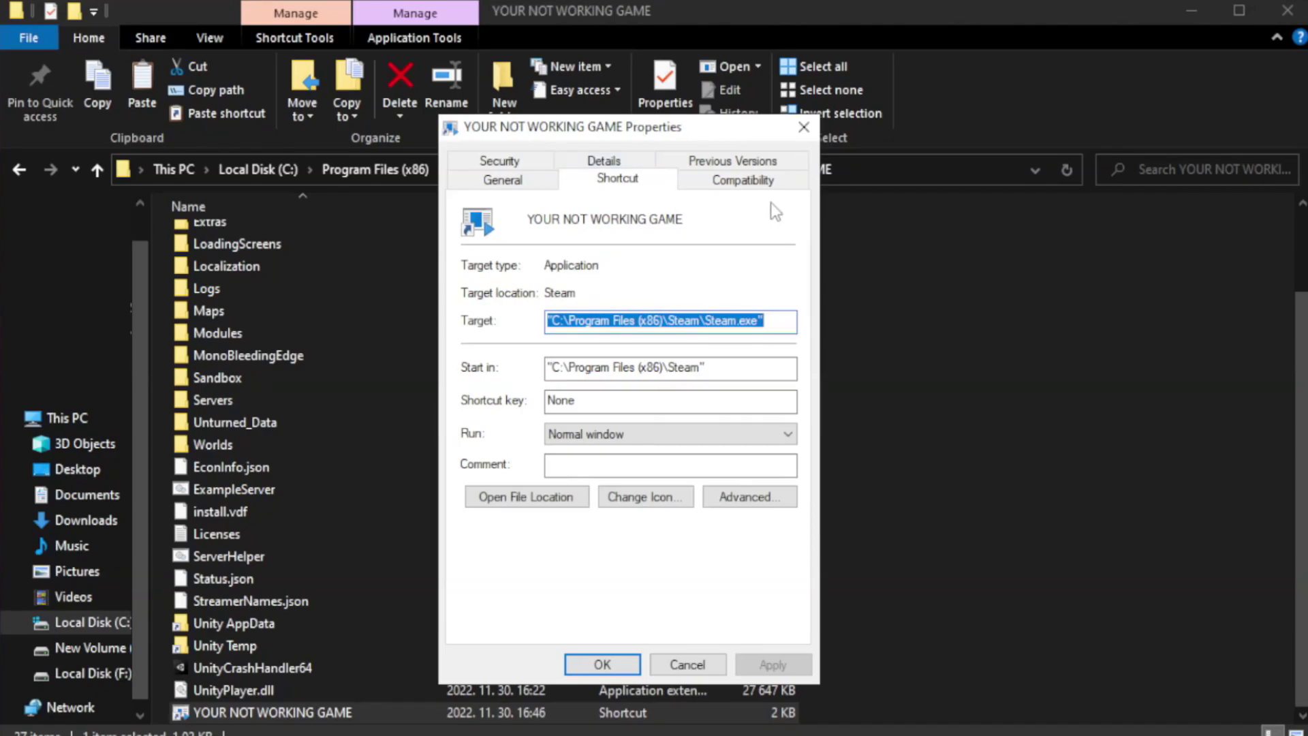
Set Windows 8 compatibility mode, disable fullscreen optimizations, enable Run as administrator, and apply
click(736, 184)
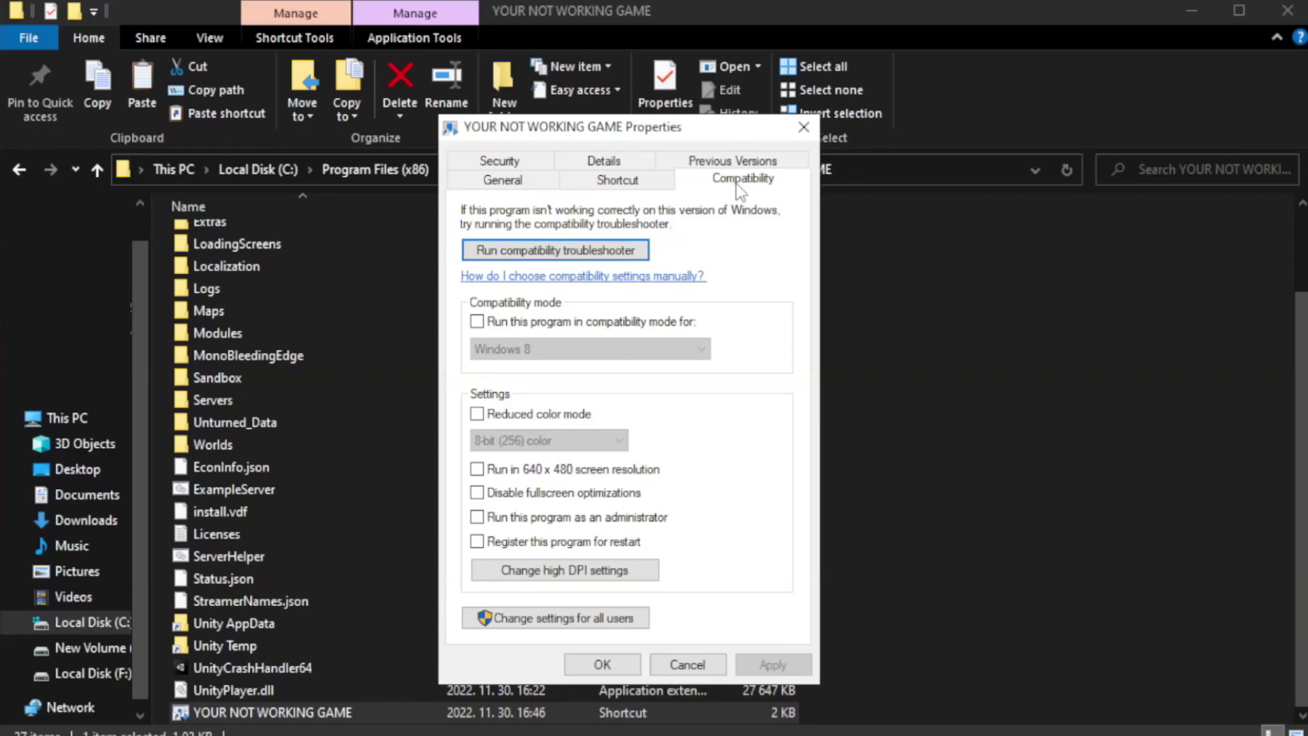
click(517, 320)
click(560, 348)
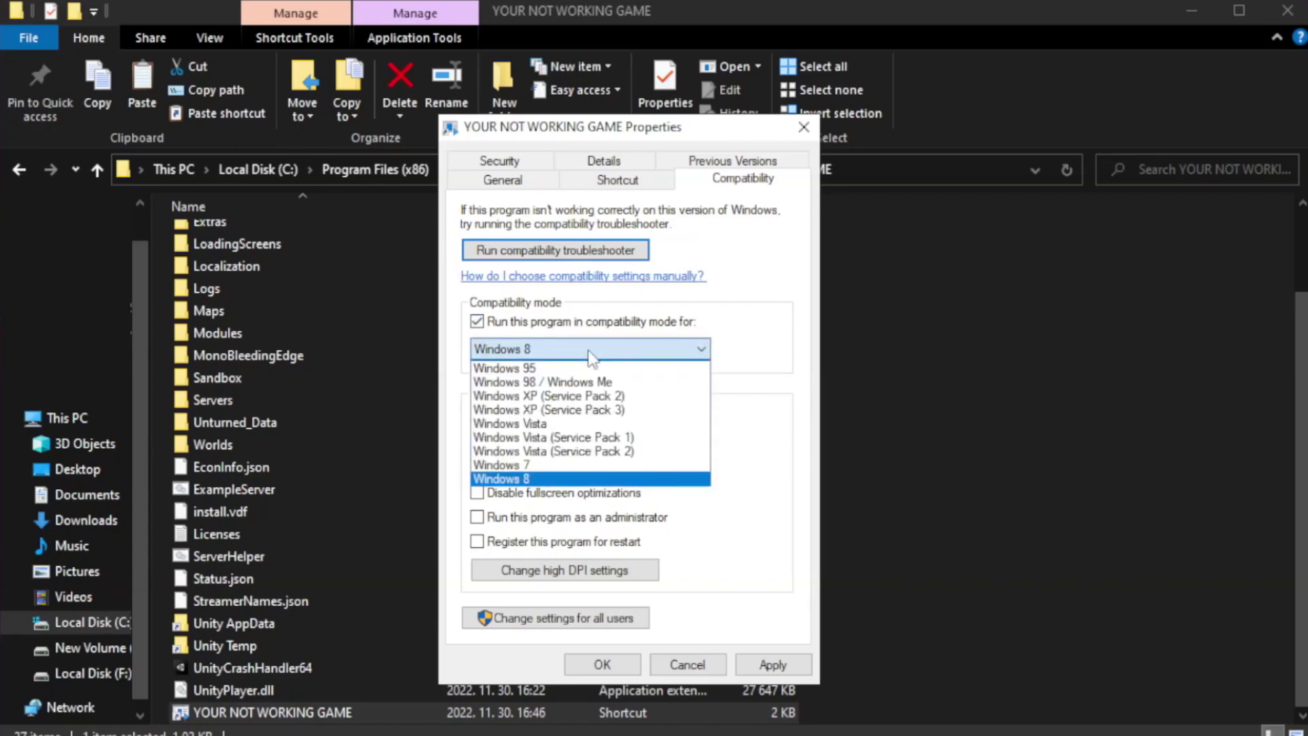
click(554, 479)
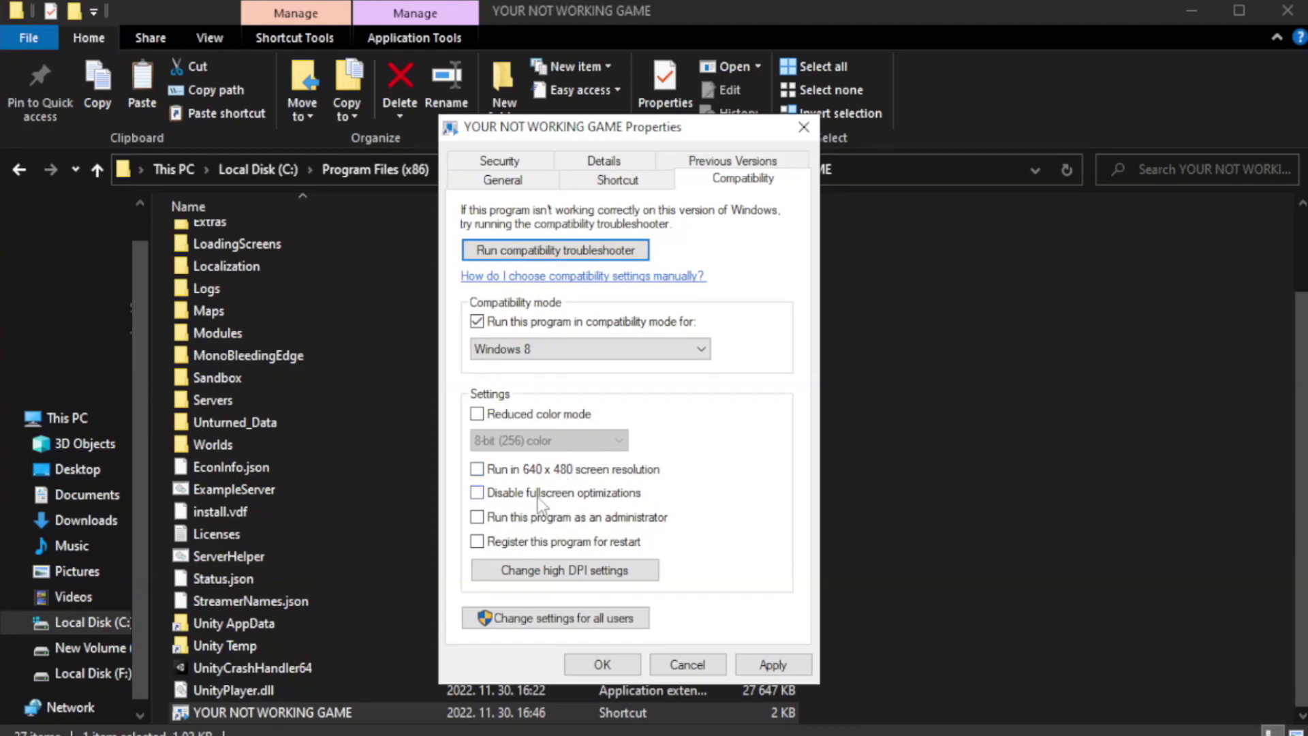
click(510, 501)
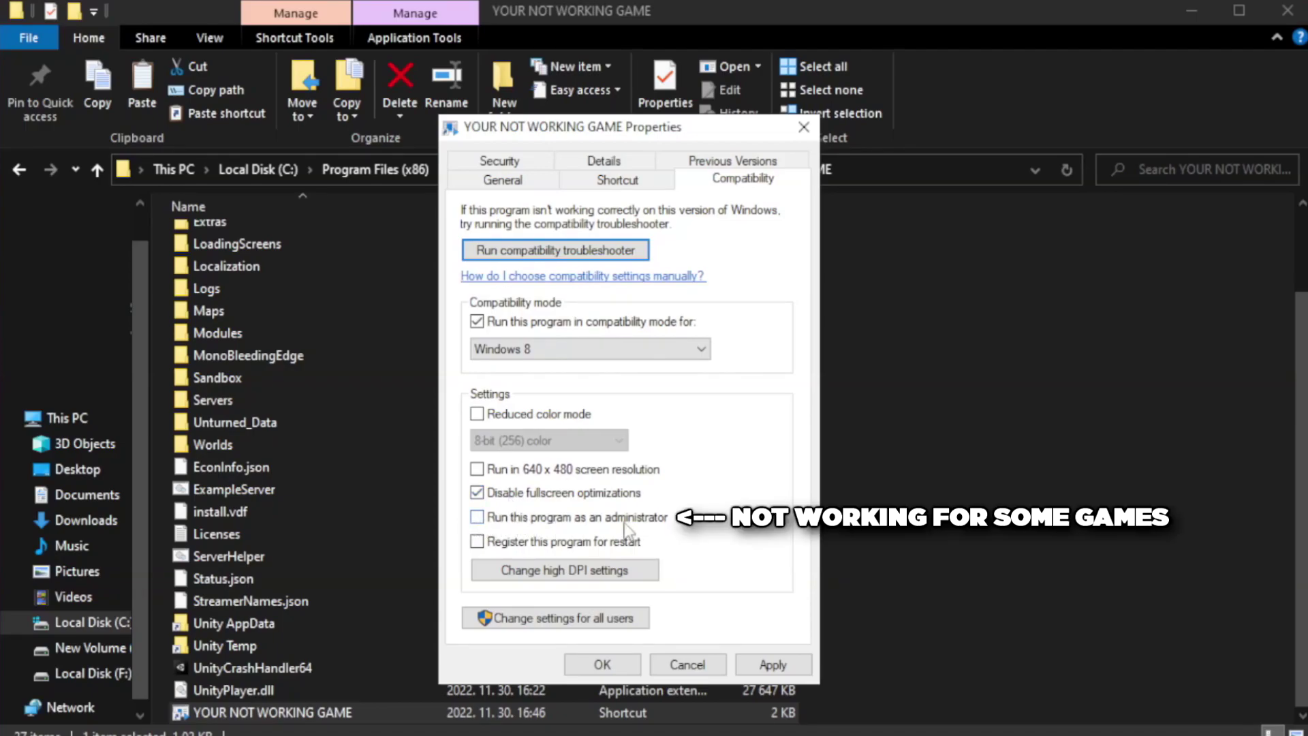
click(514, 528)
click(766, 670)
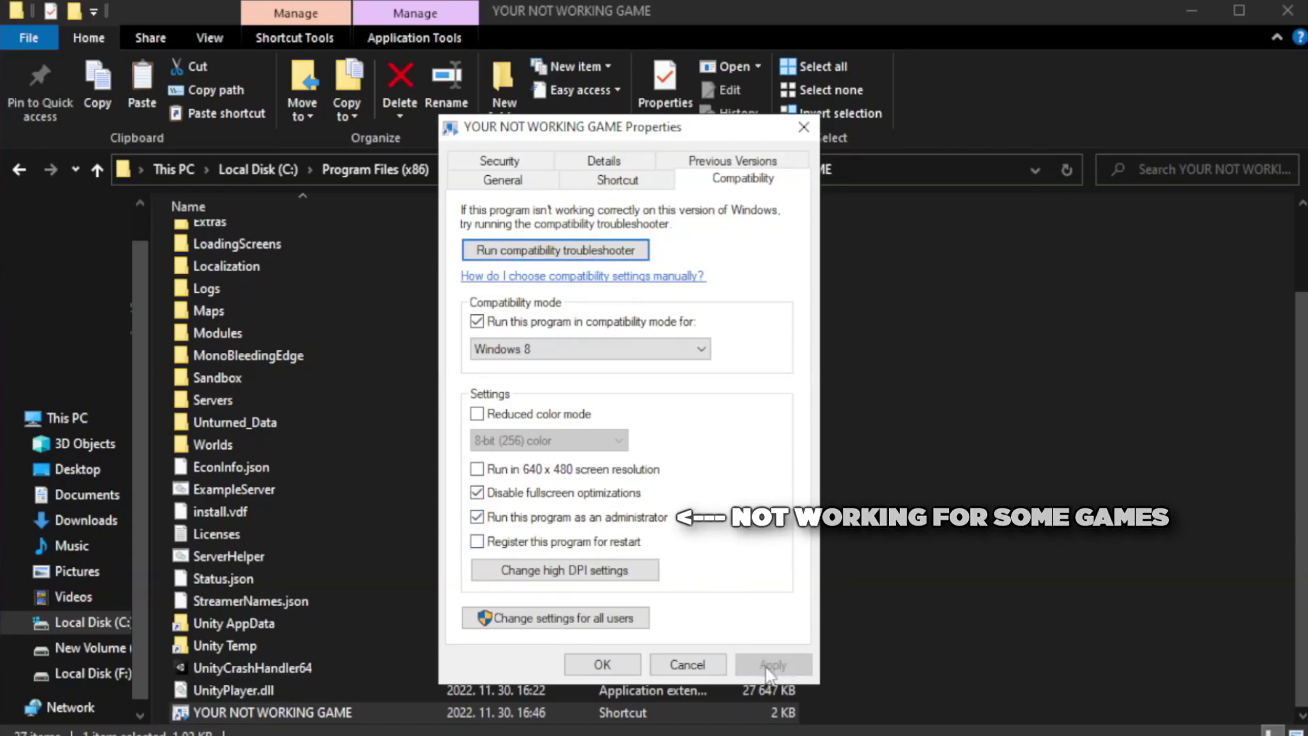
click(600, 666)
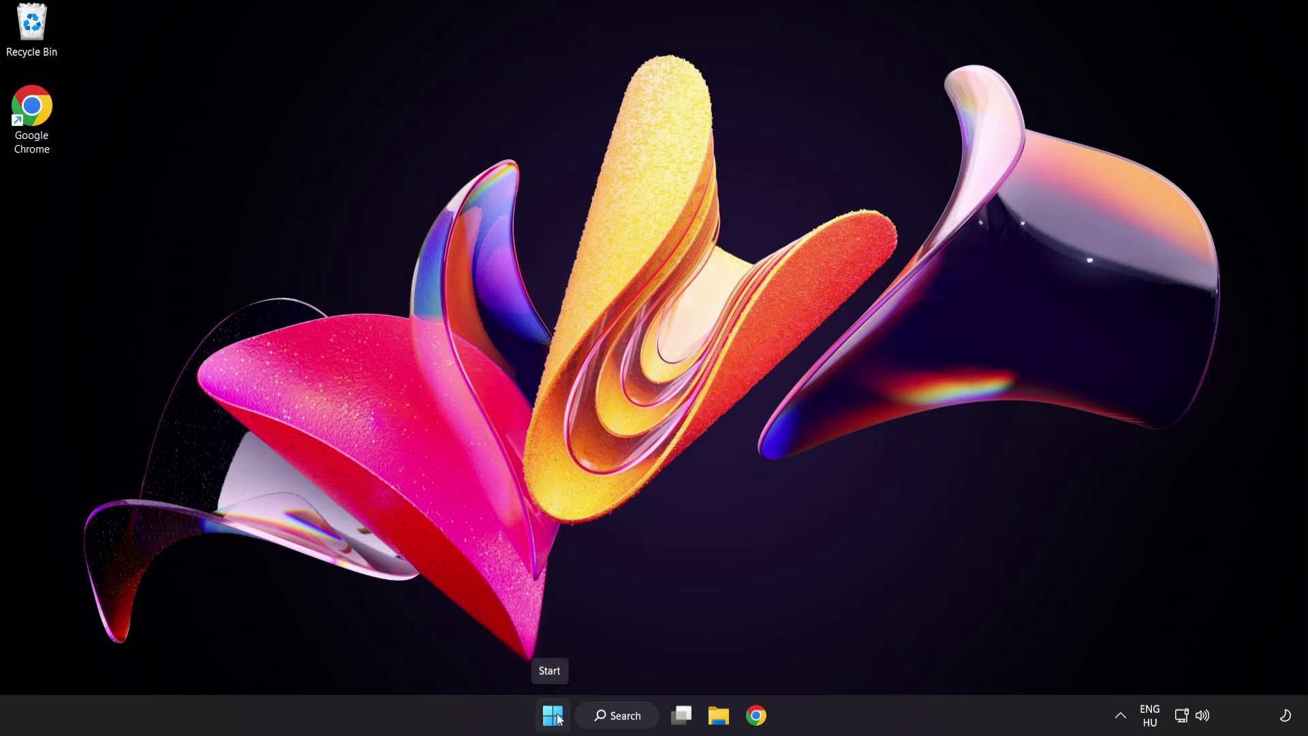
Open the Win+X power-user menu from the Start button
right_click(557, 719)
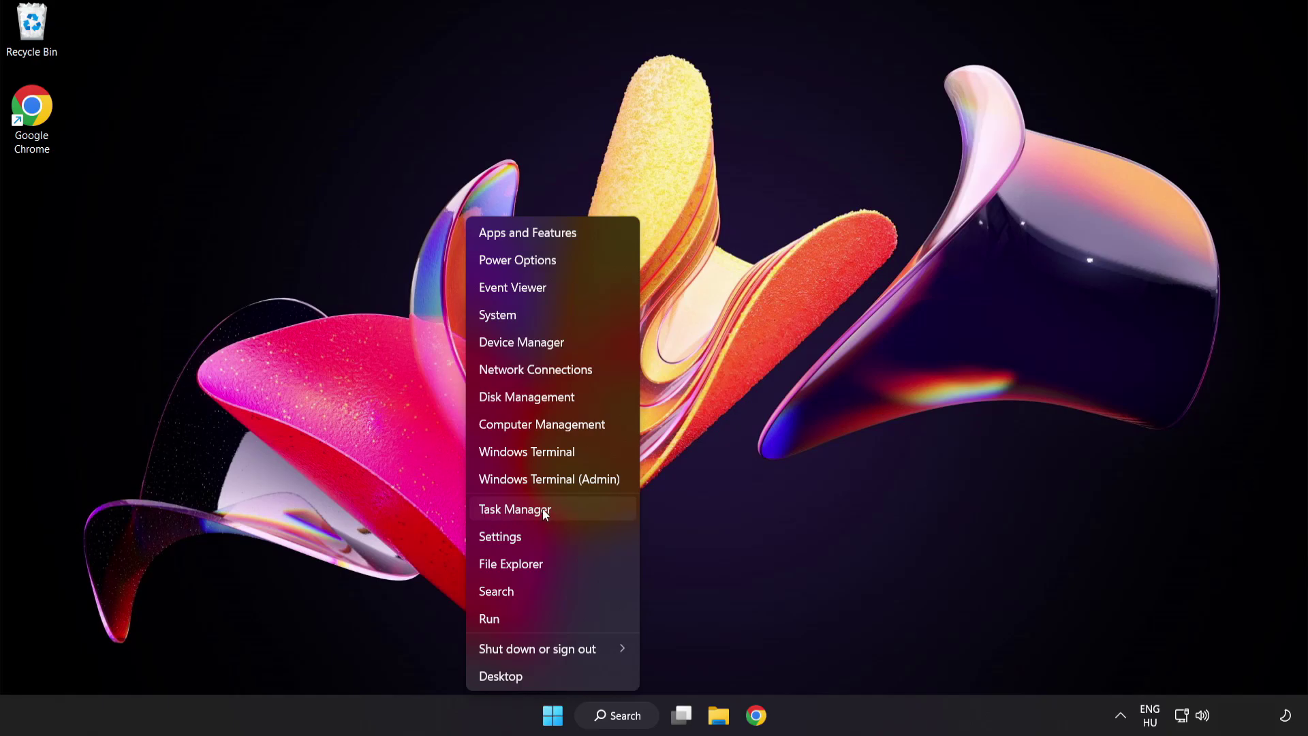
Disable Cortana, Phone Link, Terminal and Windows Security notification icon on Task Manager's Startup tab
click(565, 513)
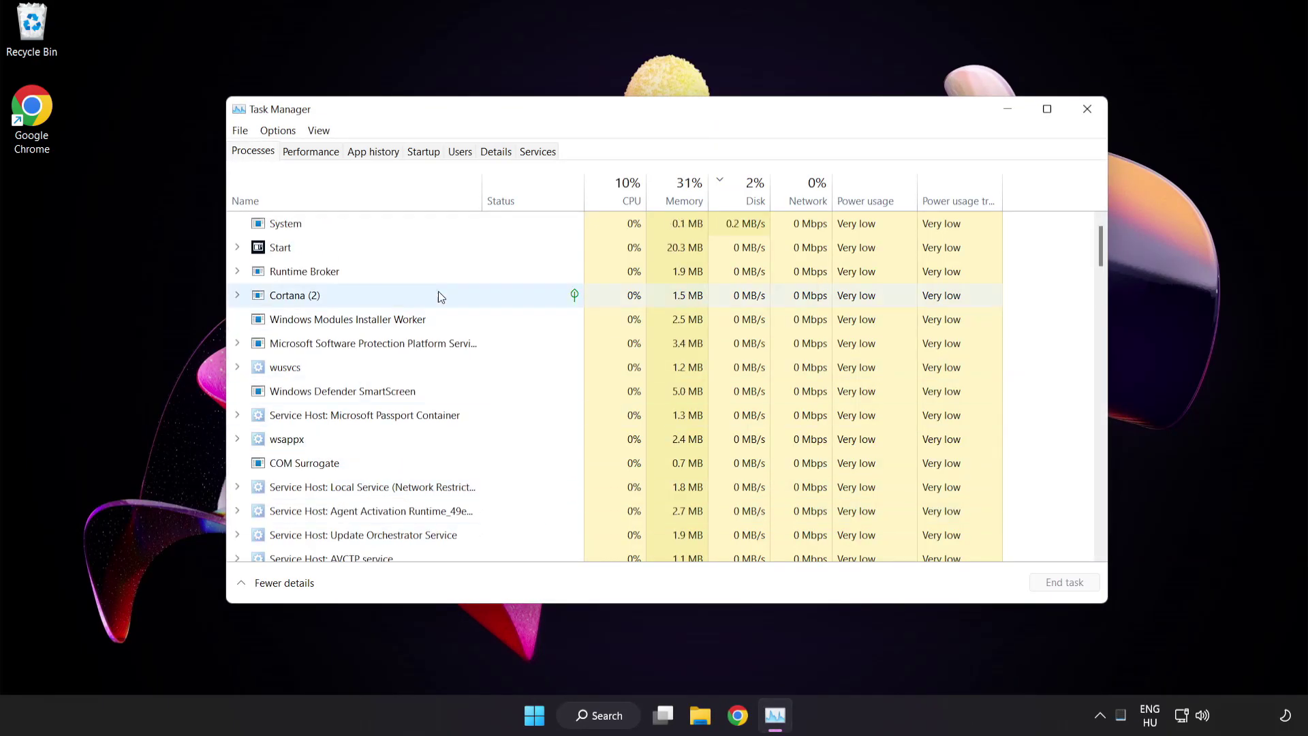
click(432, 155)
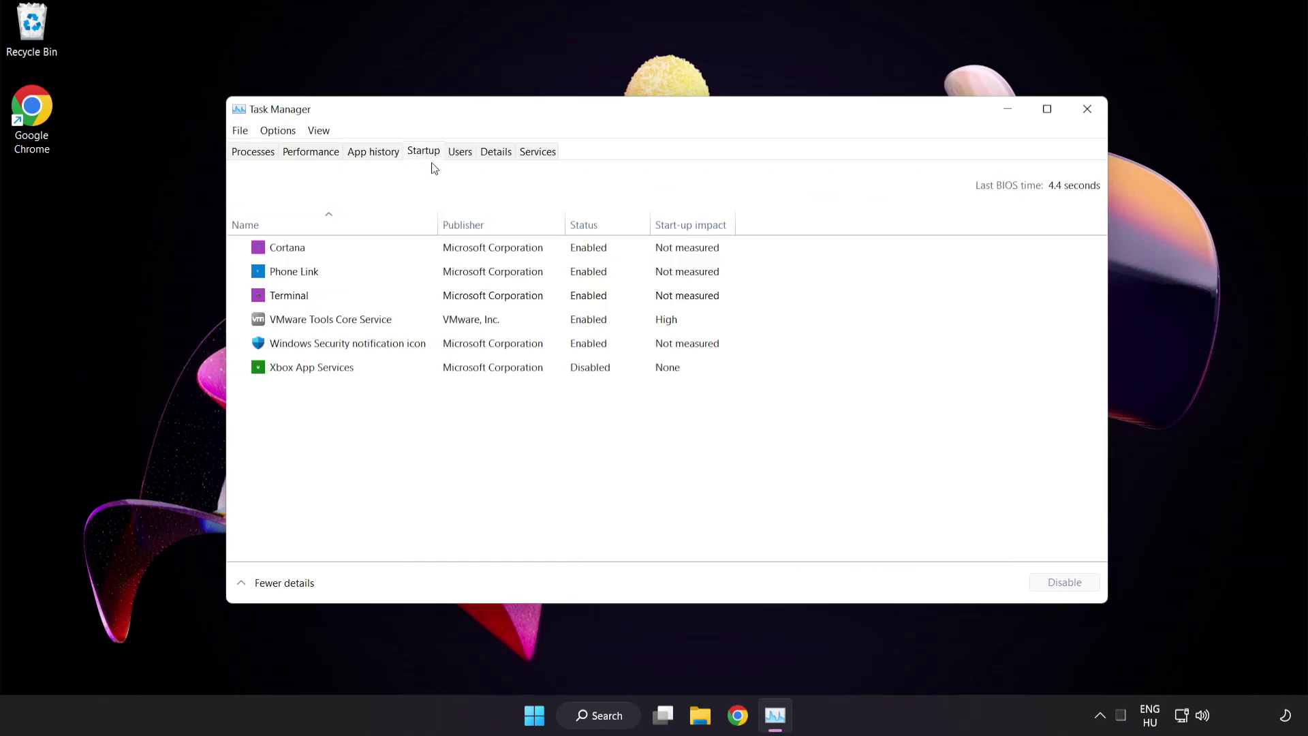
click(434, 254)
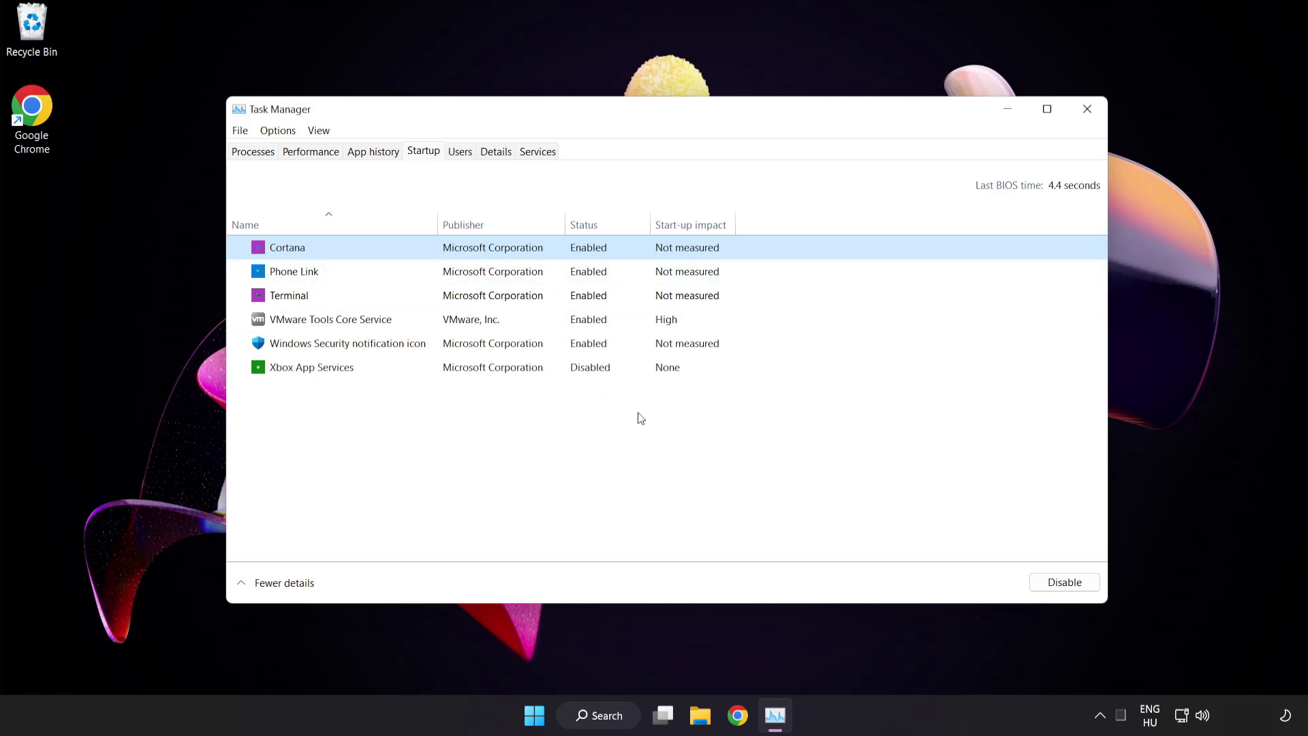
click(1068, 586)
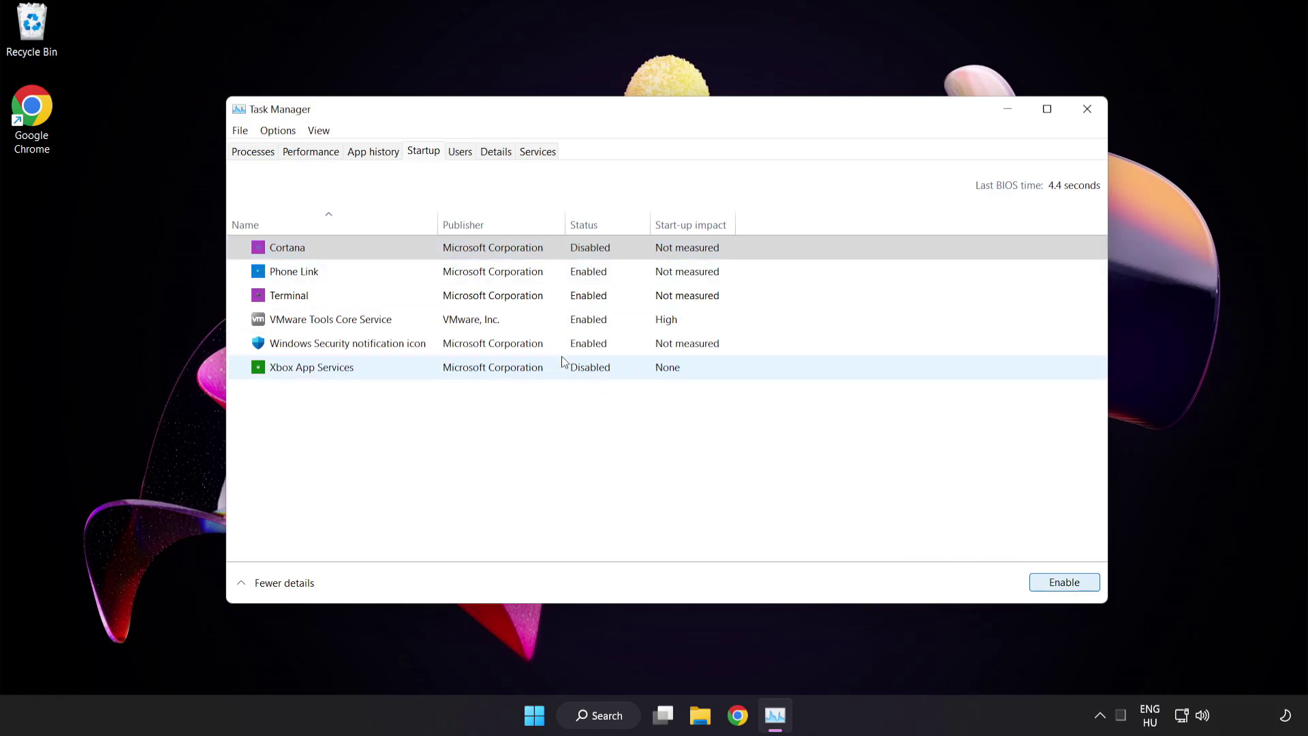
click(406, 271)
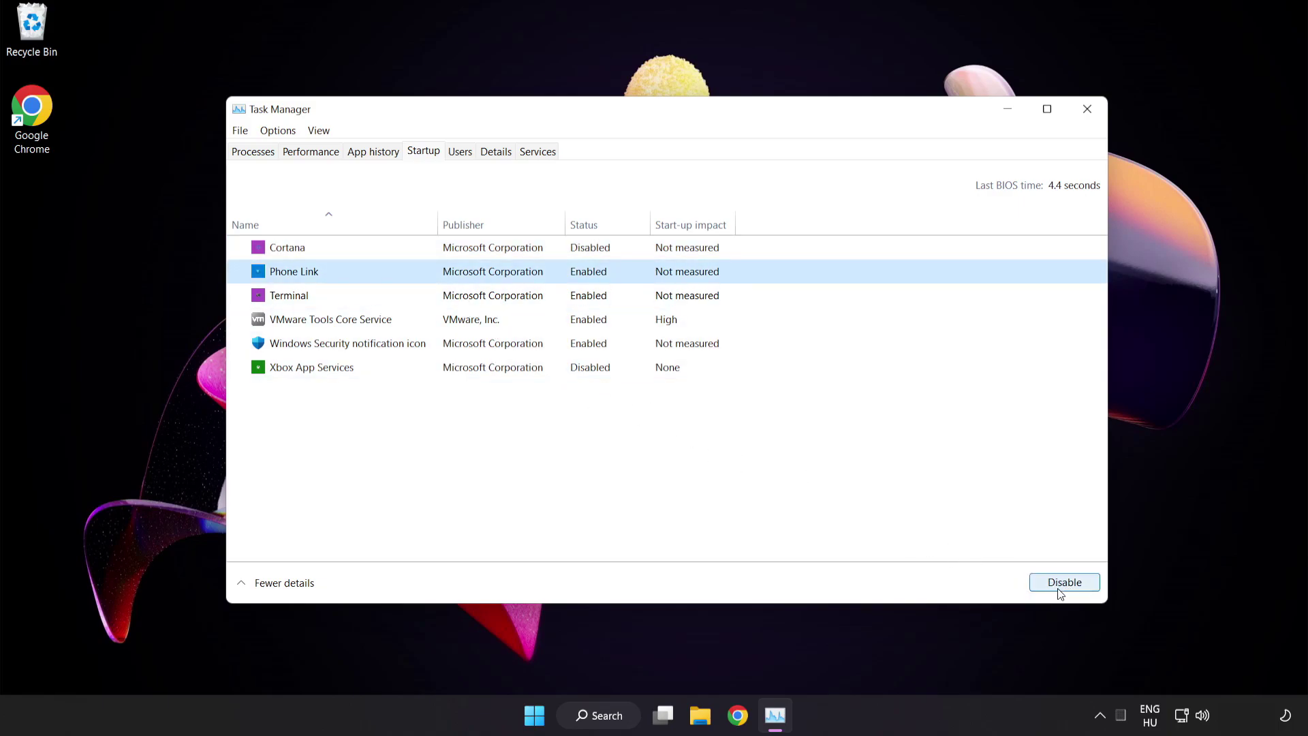
click(1063, 583)
click(423, 297)
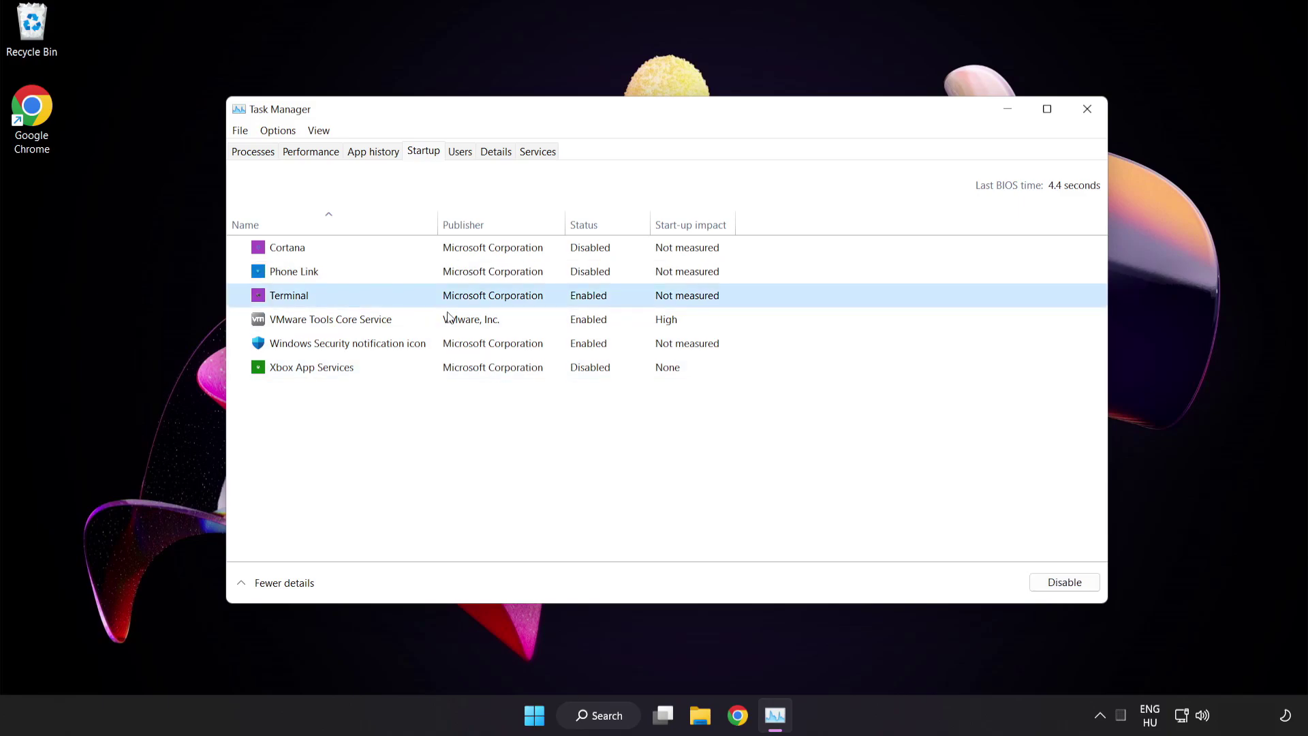
click(1041, 580)
click(450, 349)
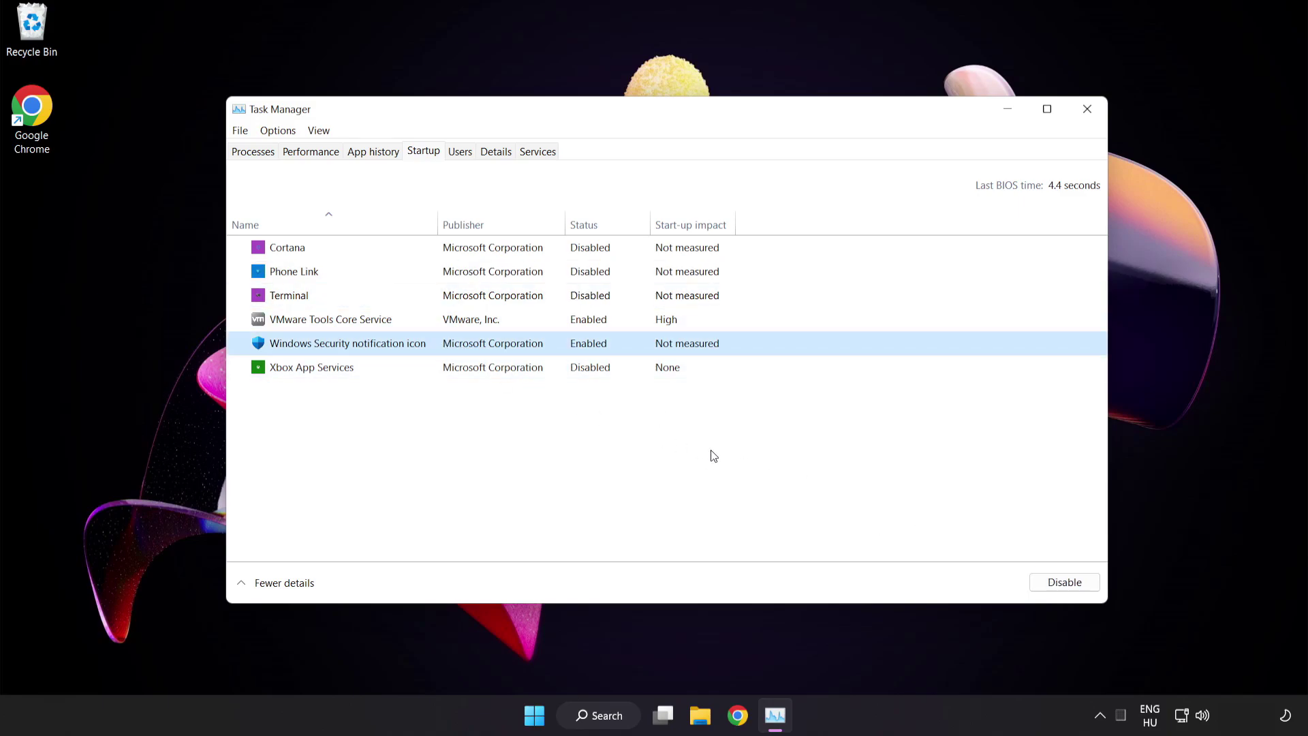
click(1053, 584)
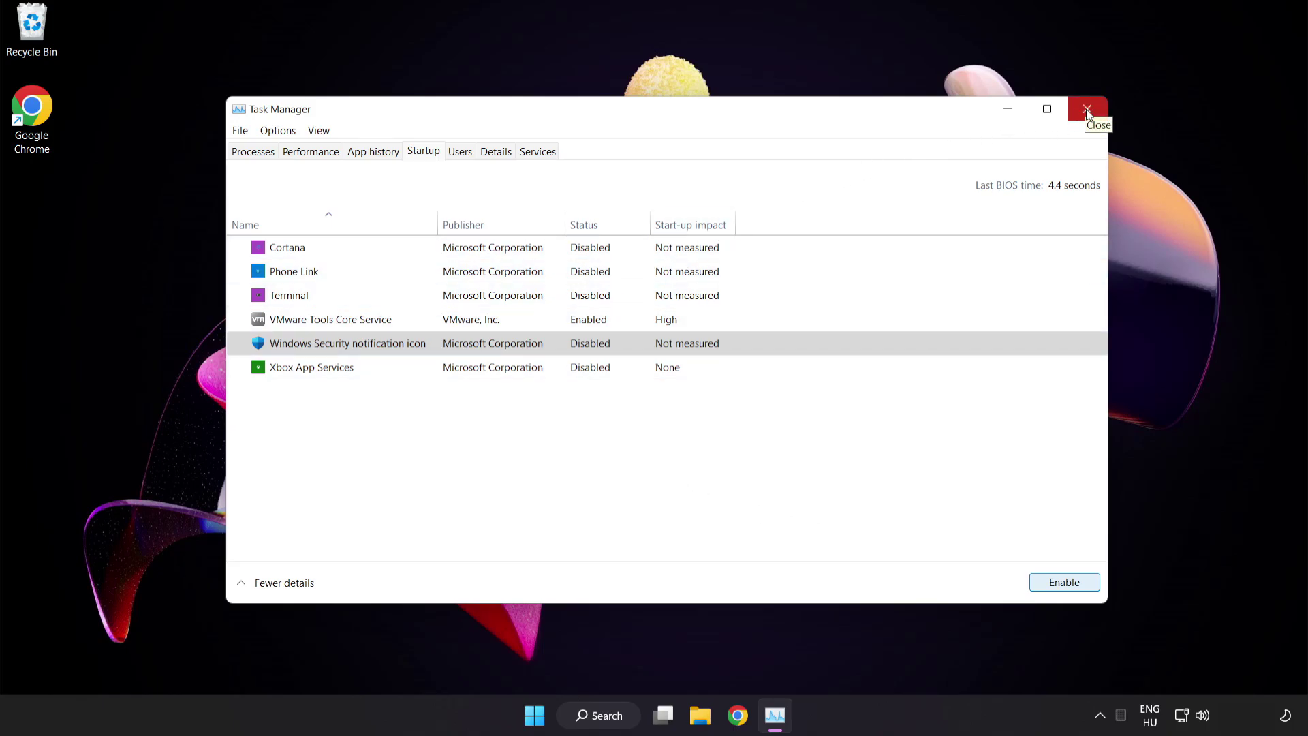
click(1087, 110)
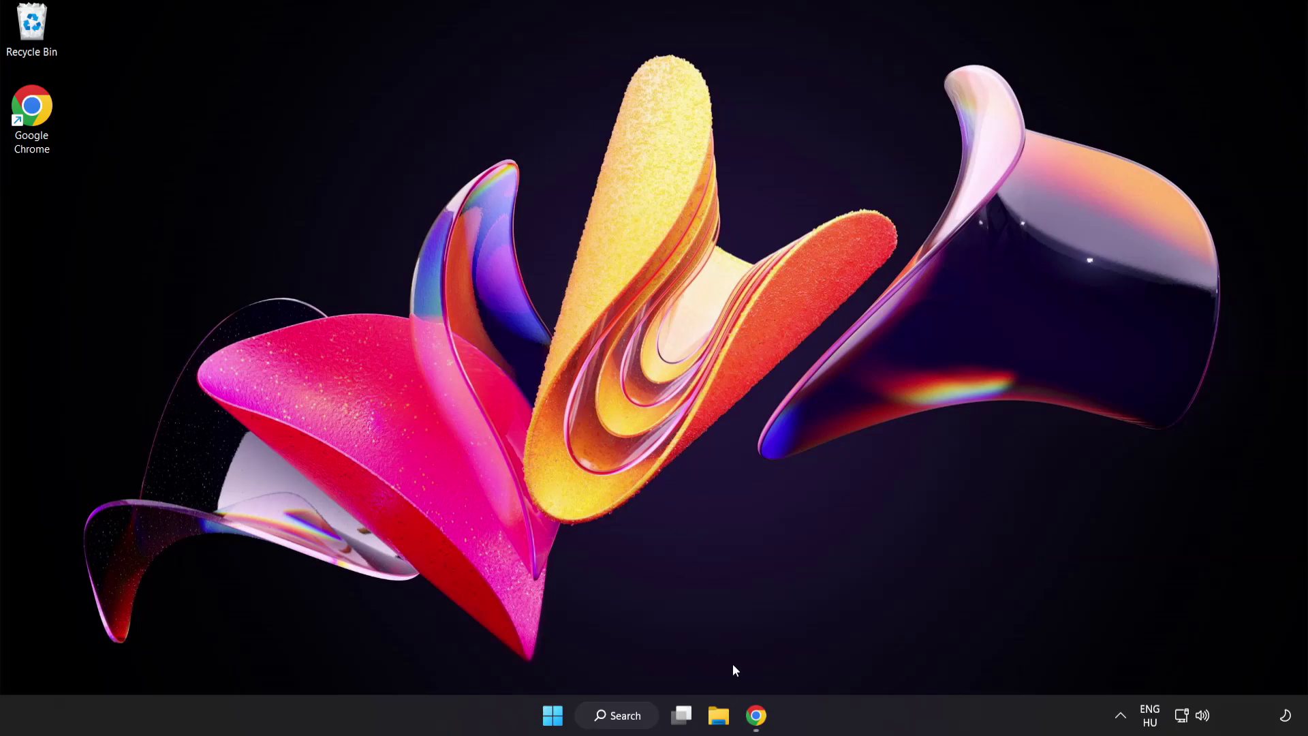
Return to Chrome and download the DirectX End-User Runtime Web Installer (dxwebsetup)
click(769, 724)
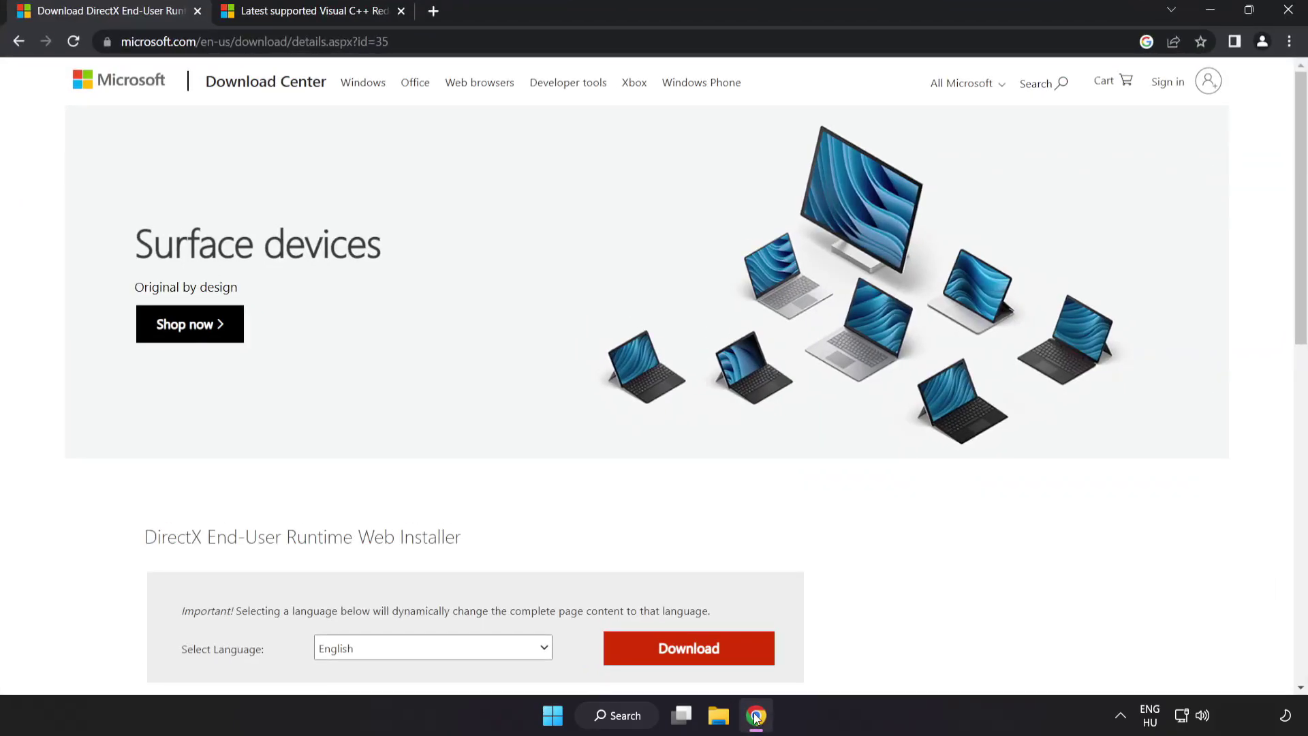
click(423, 42)
click(528, 41)
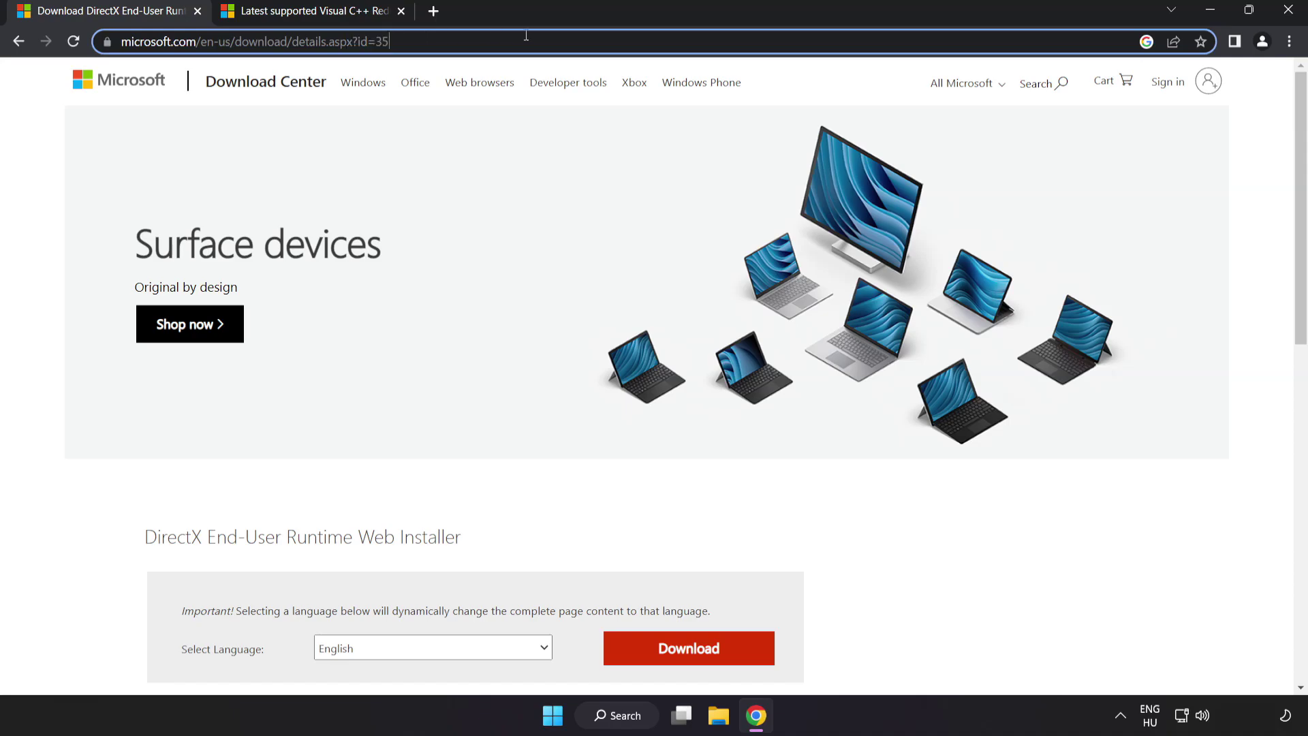
click(913, 555)
scroll(911, 549, down, 2)
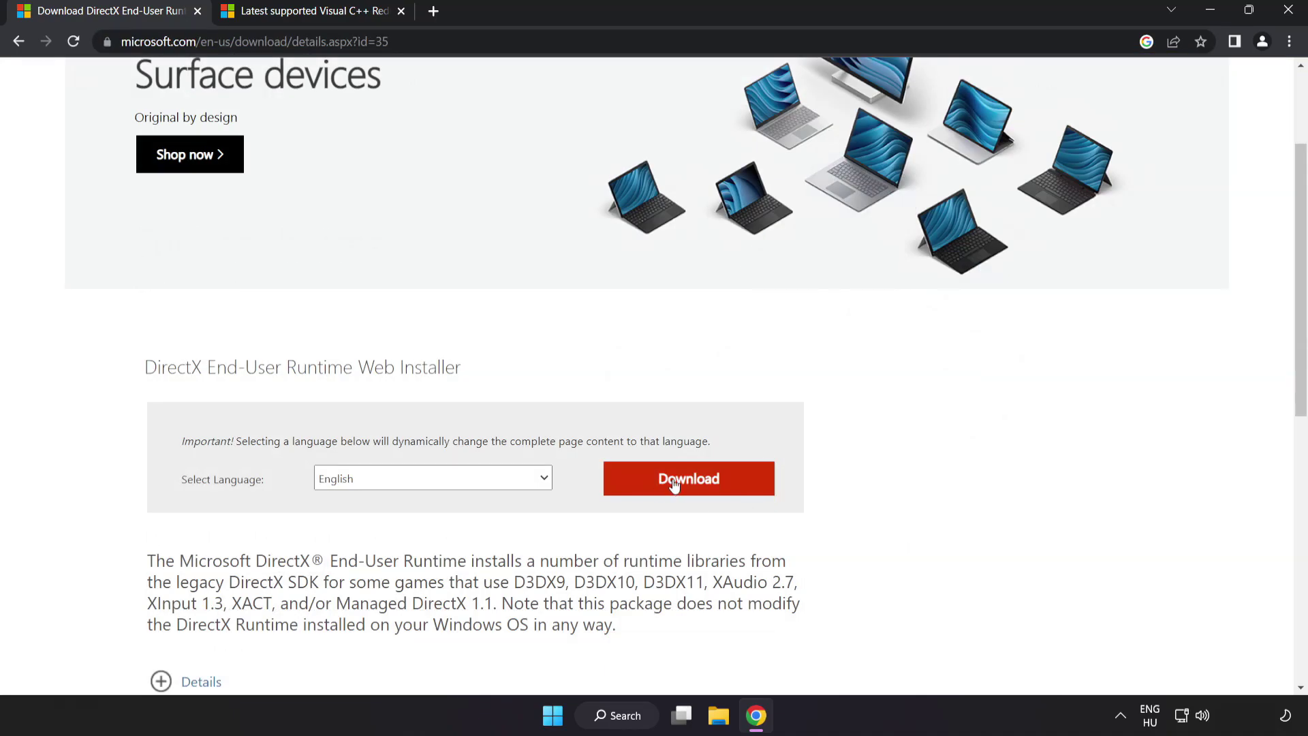
click(705, 493)
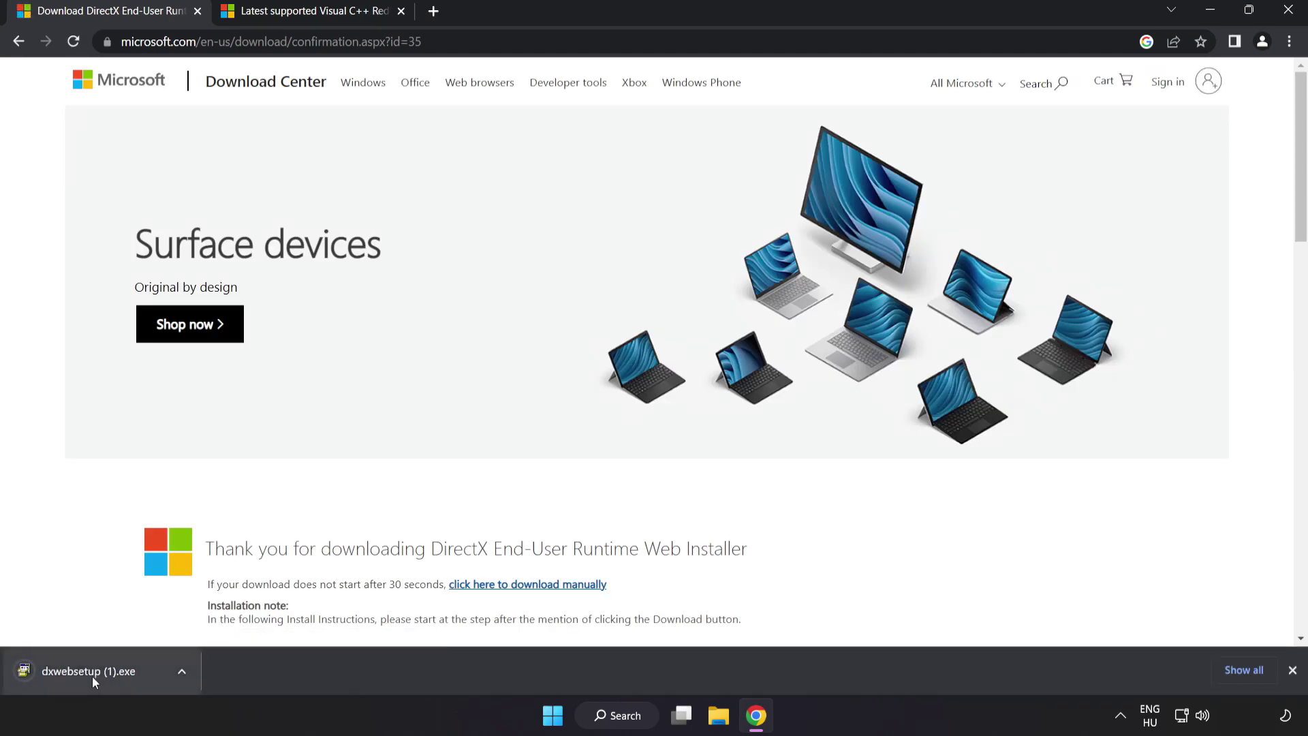
Run dxwebsetup, accept the licence, decline the Bing Bar, install DirectX and finish
click(109, 672)
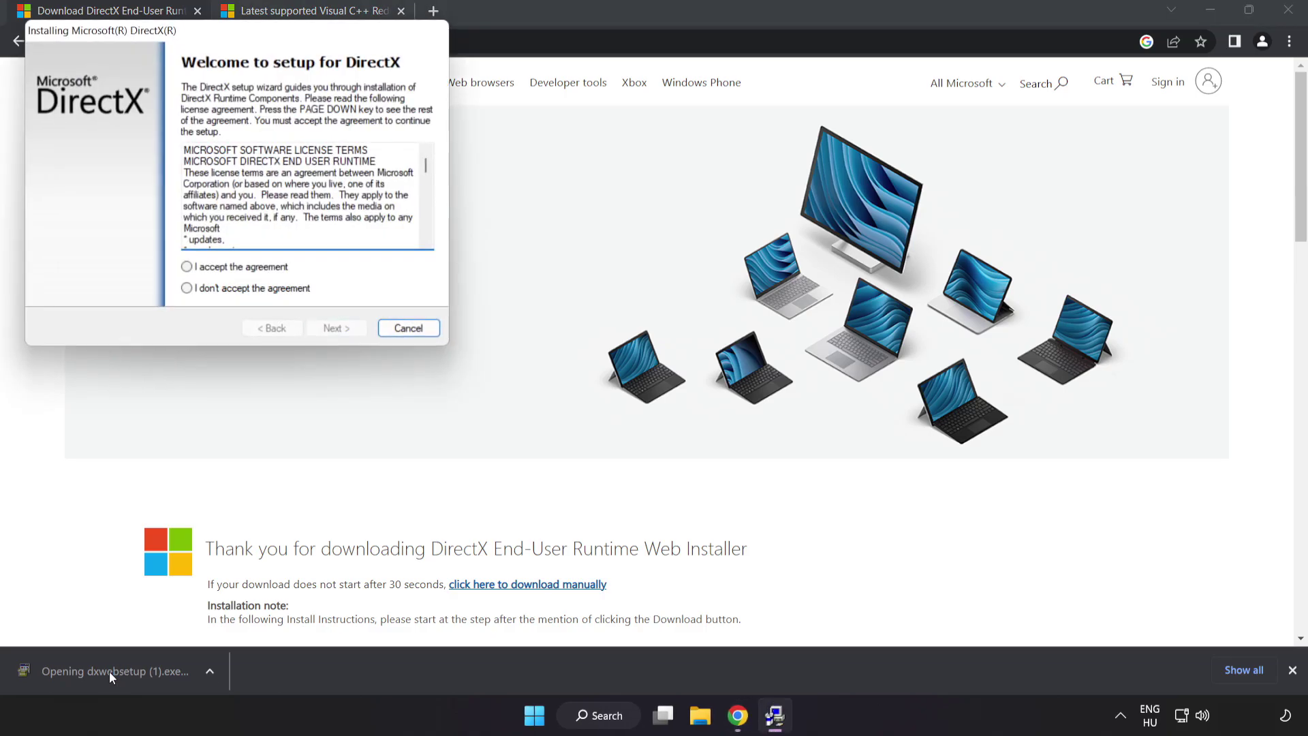
drag(195, 28, 595, 173)
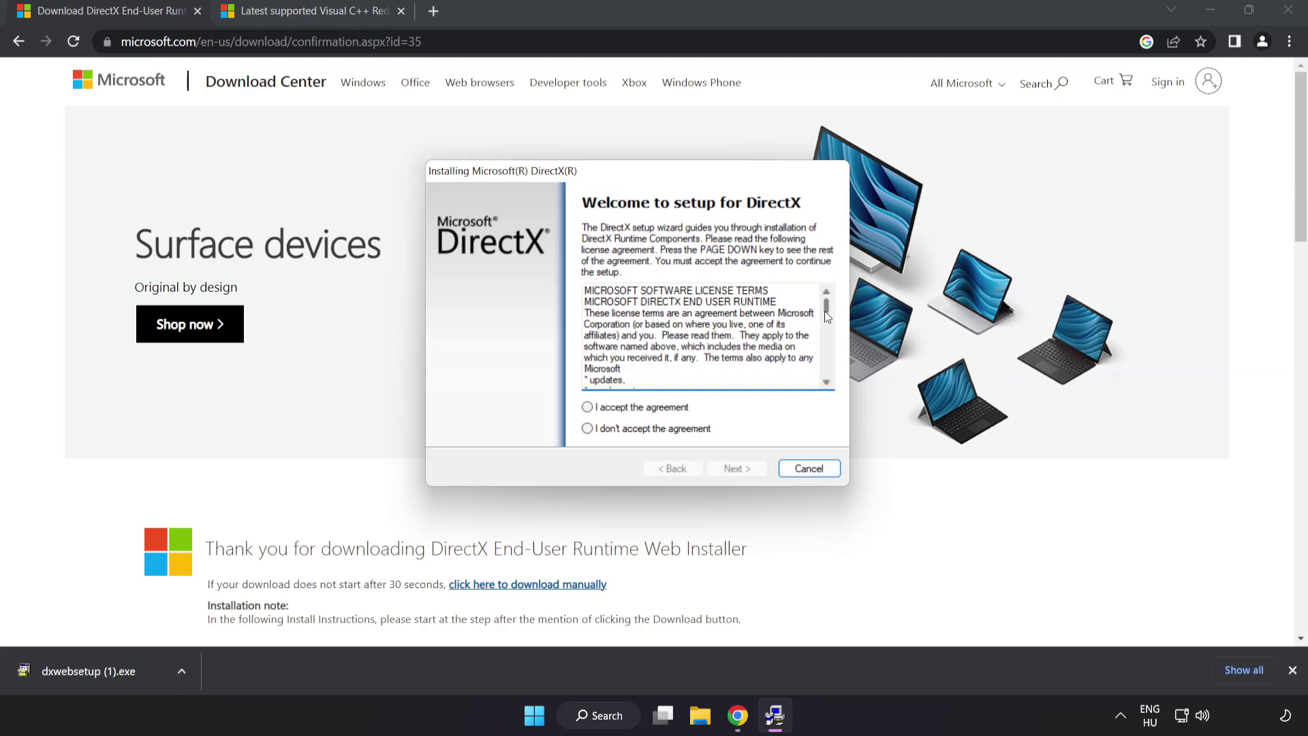
drag(826, 315, 829, 373)
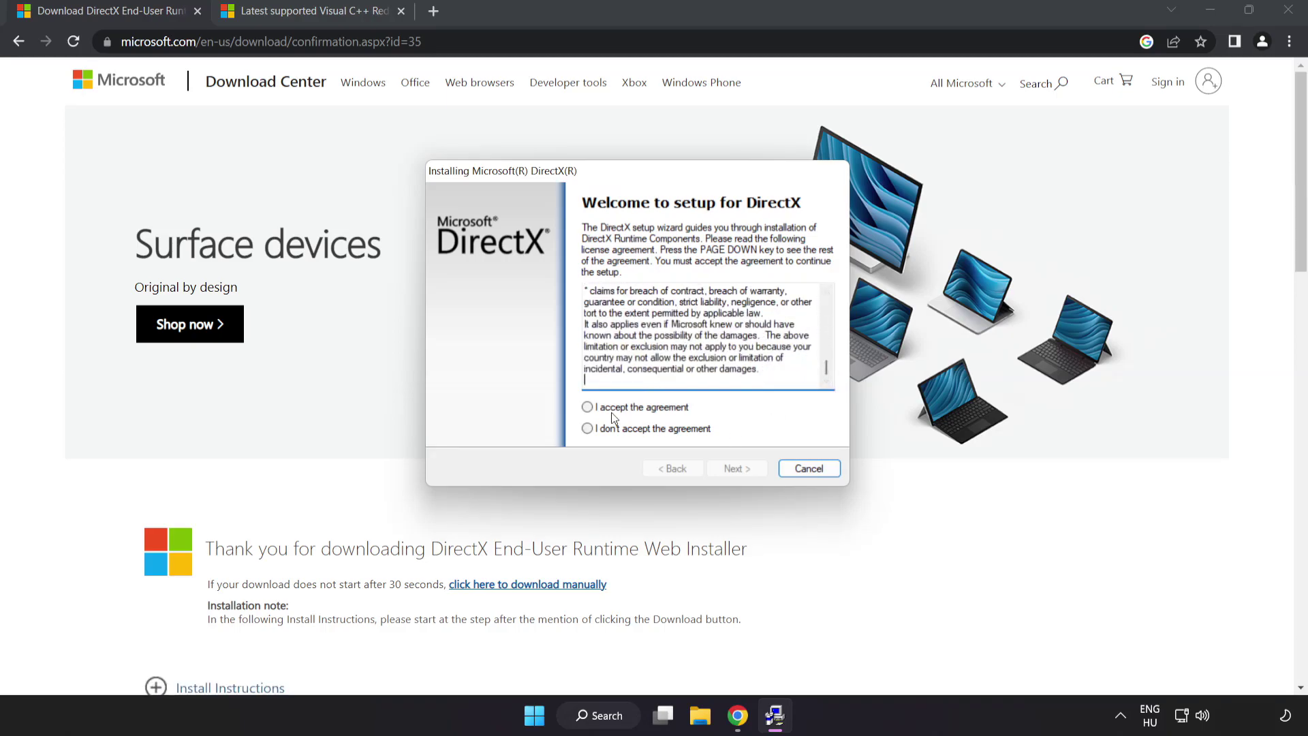
click(587, 408)
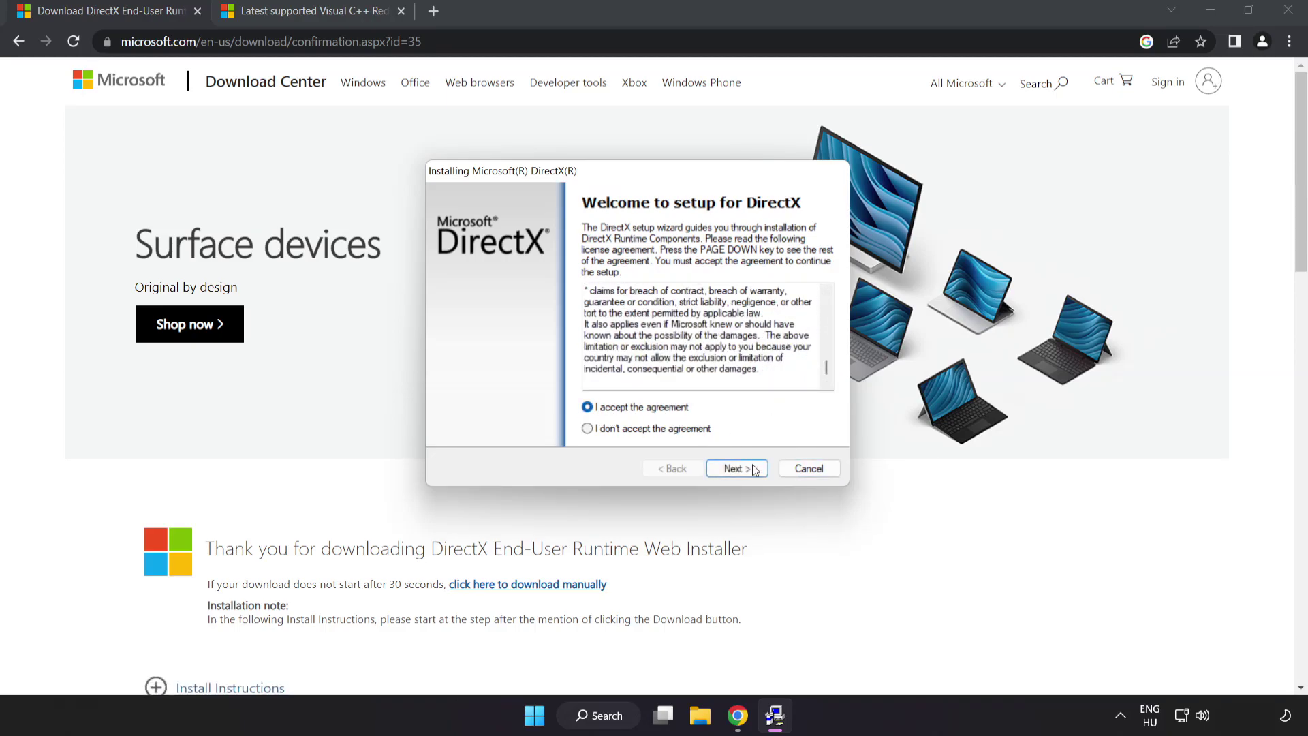
click(736, 470)
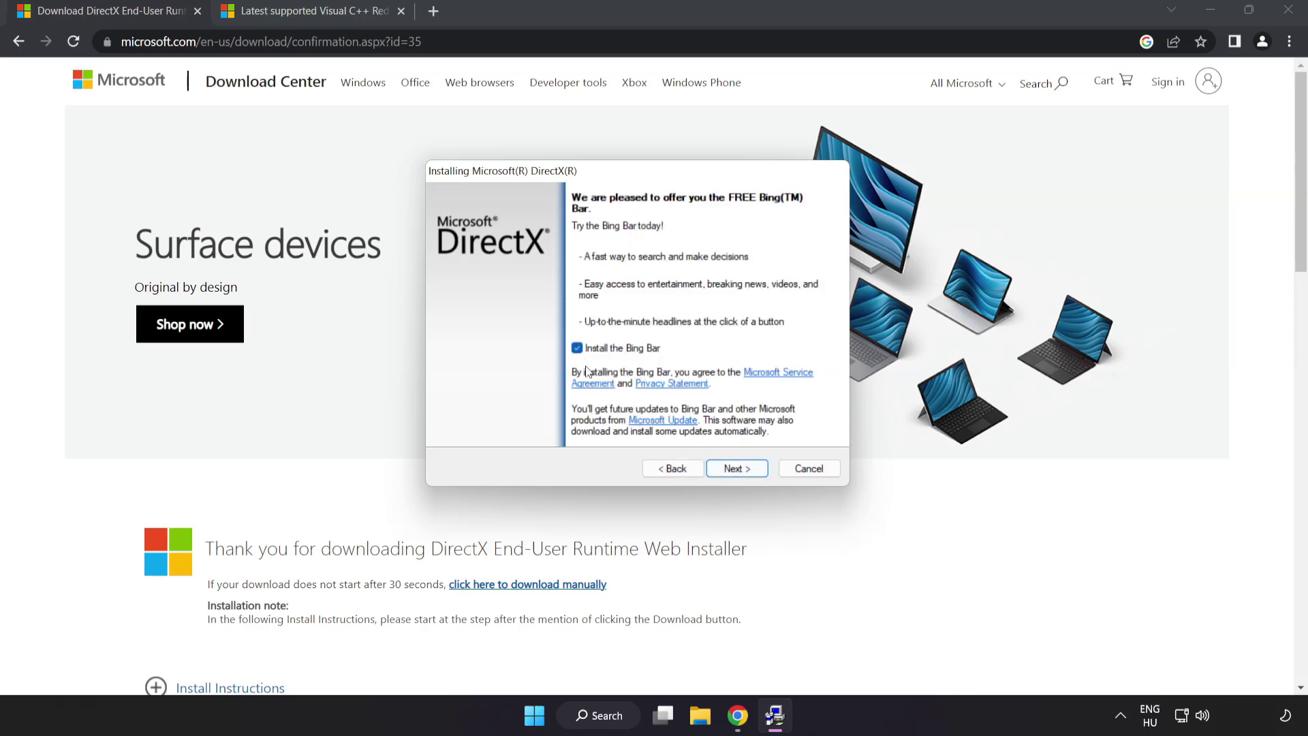
click(577, 349)
click(741, 469)
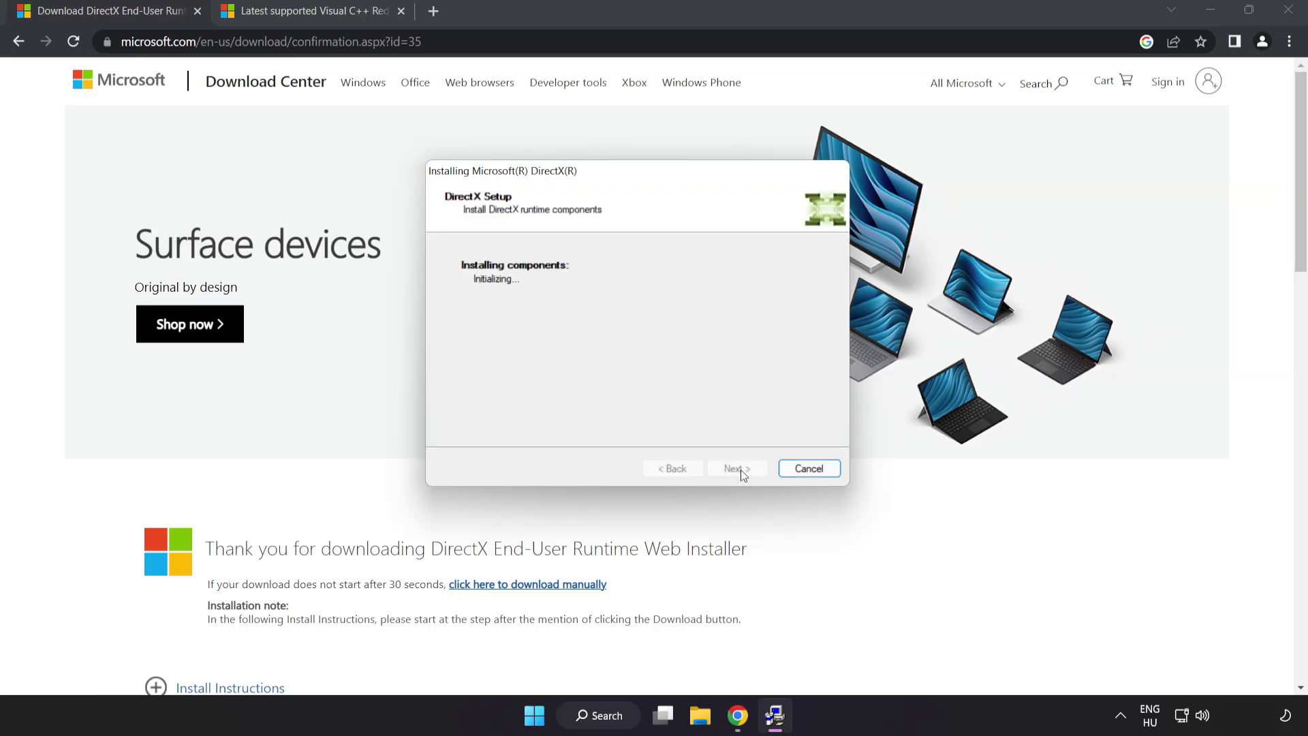
click(737, 469)
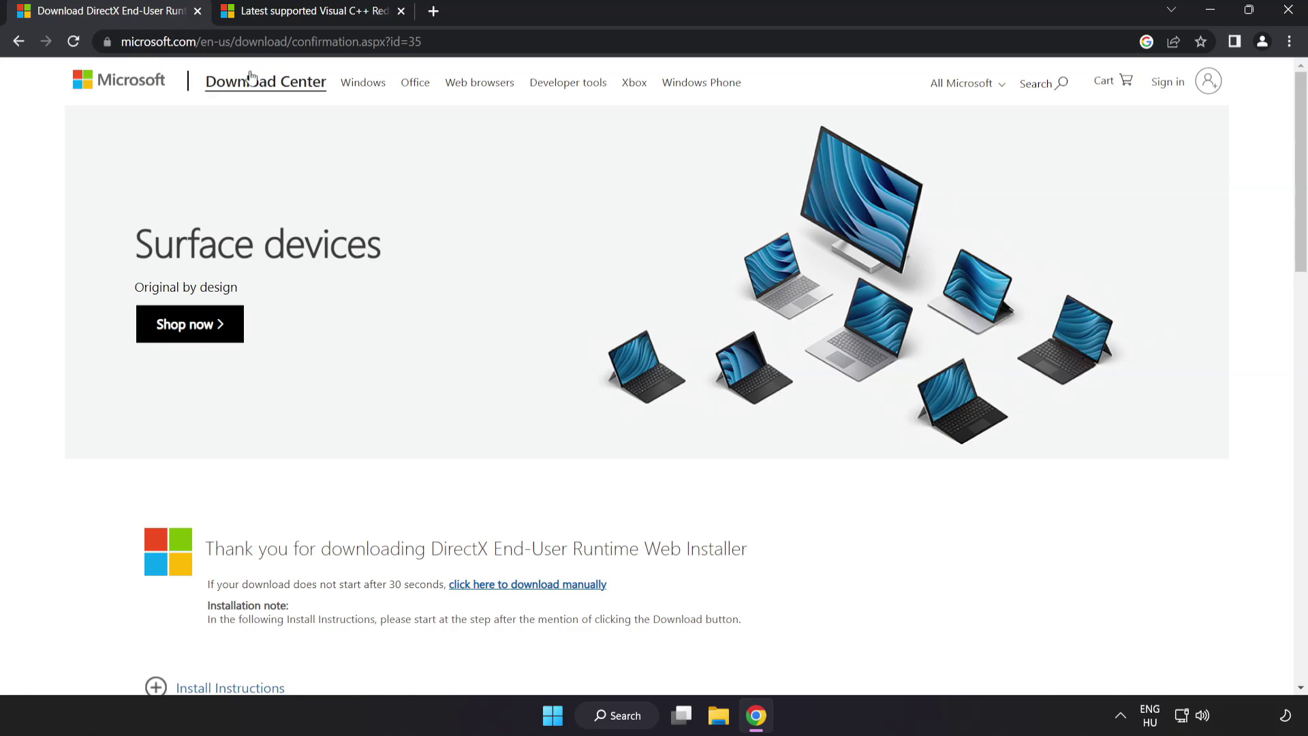
Close the DirectX download tab and scroll to the Visual C++ Redistributable download table
click(198, 12)
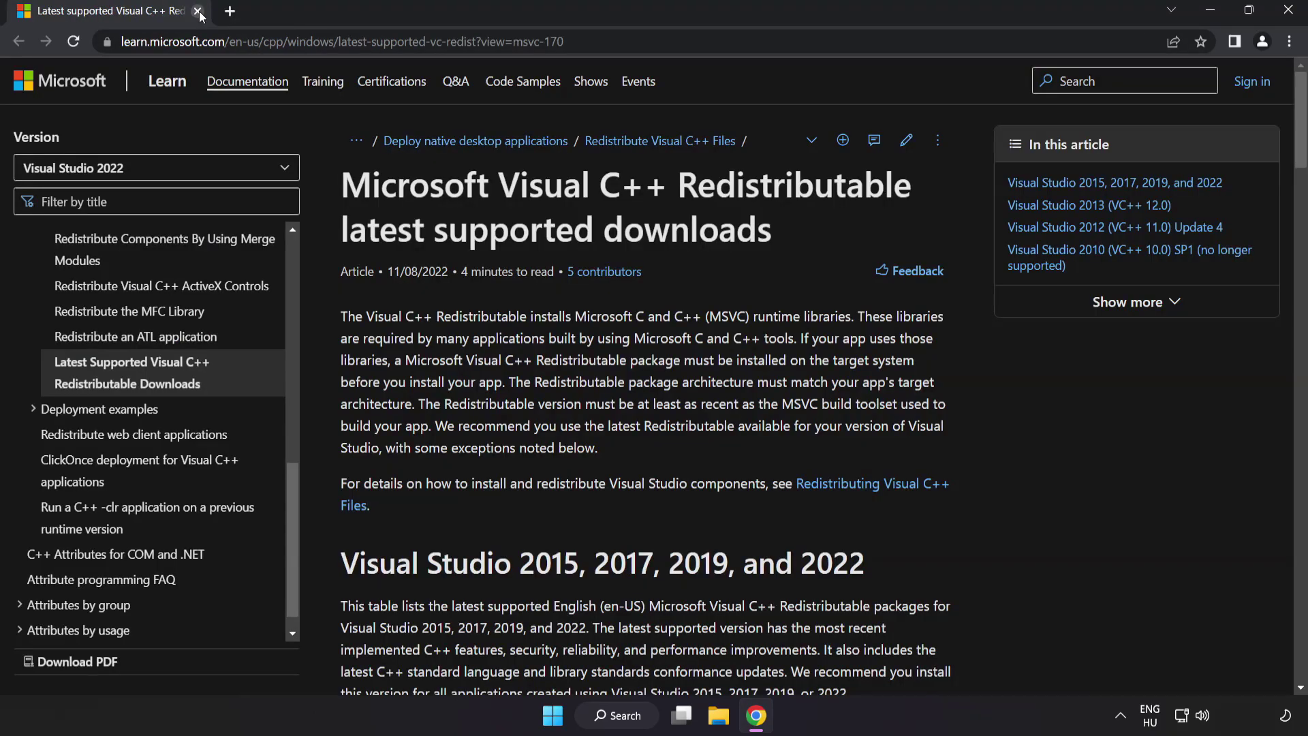
click(771, 47)
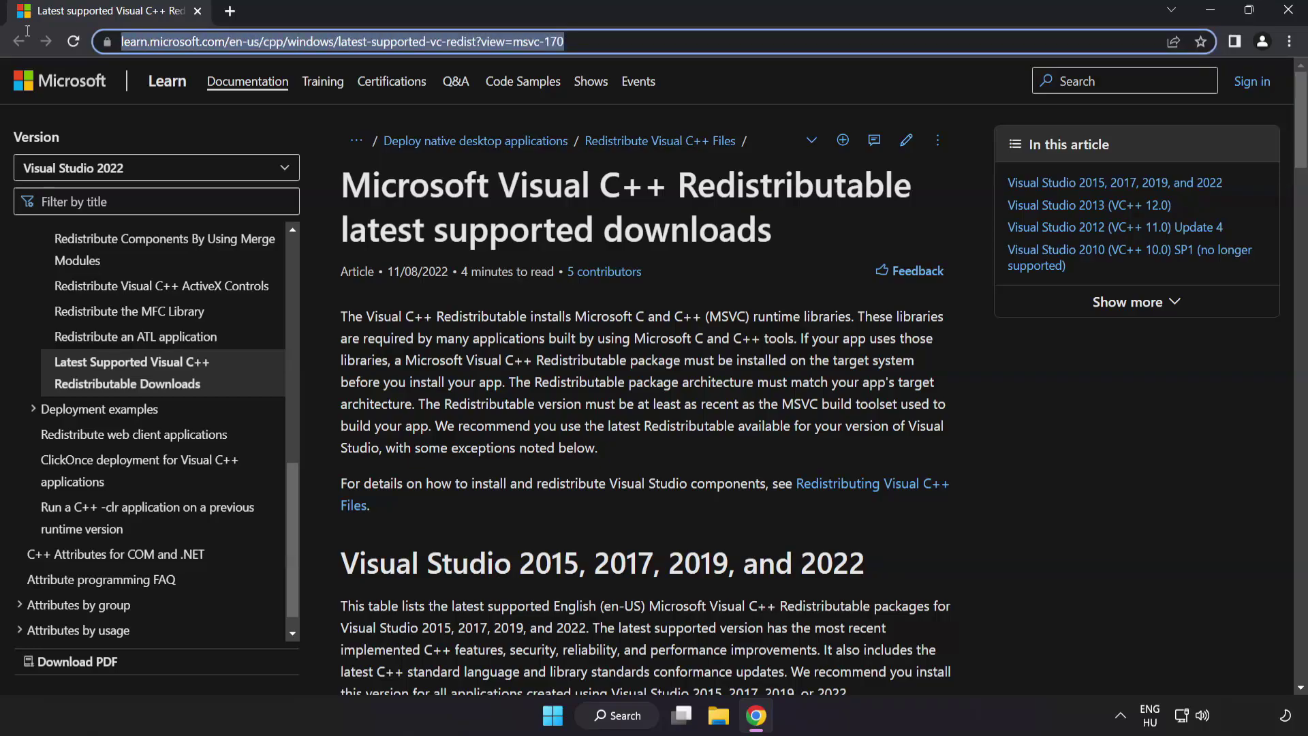
click(772, 47)
click(657, 202)
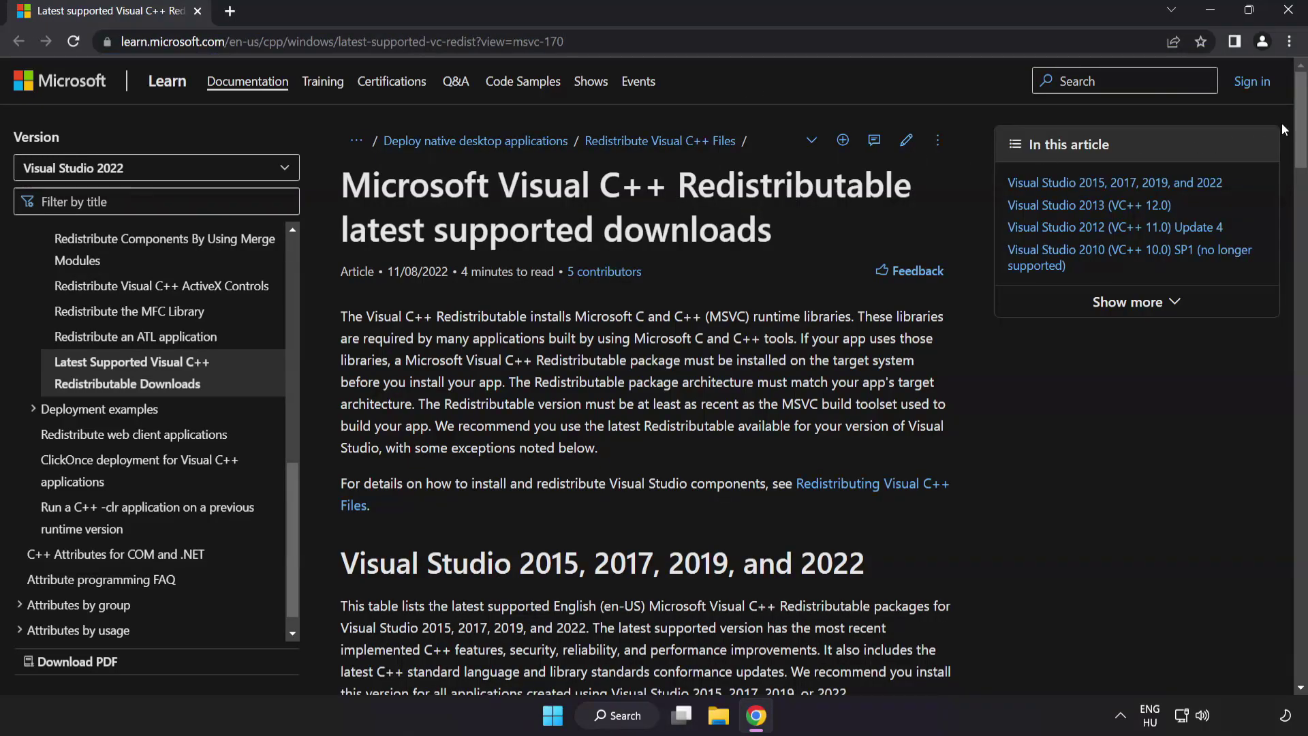
drag(1303, 126, 1302, 192)
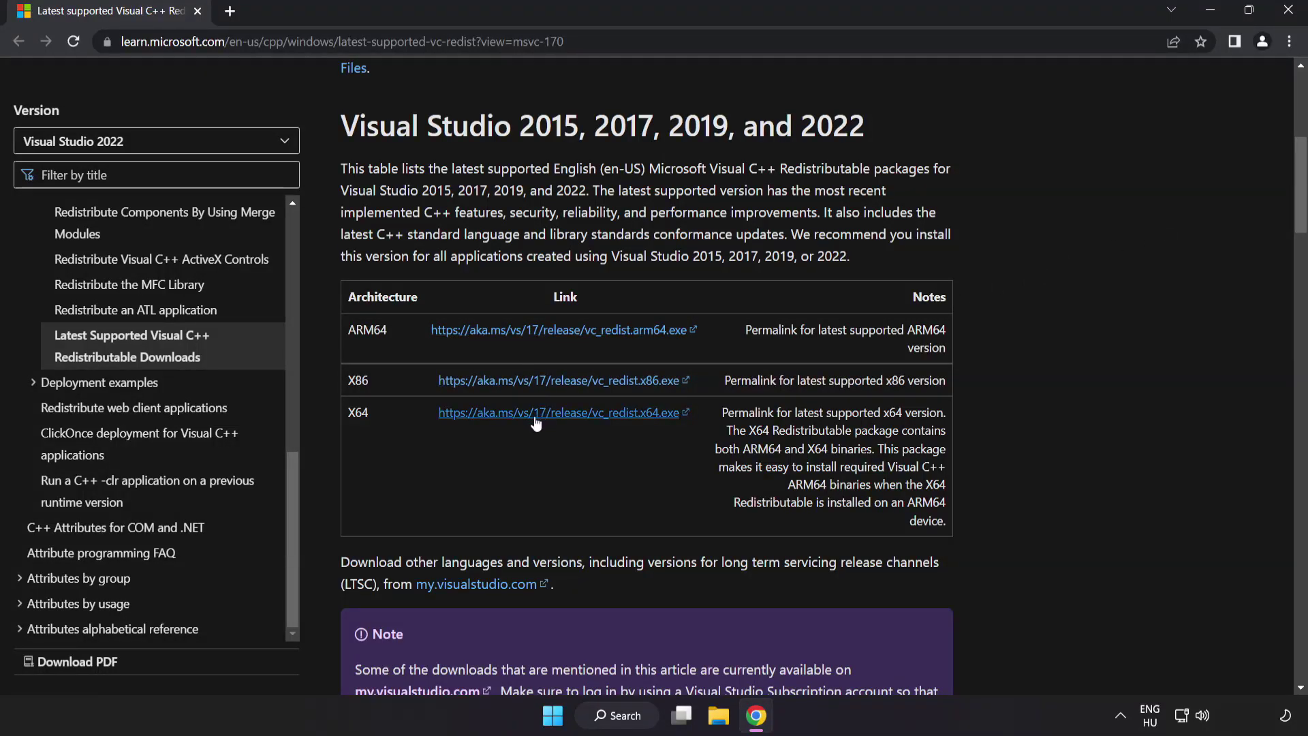
Download the ARM64, x86 and X64 Visual C++ Redistributable installers
click(543, 330)
click(559, 380)
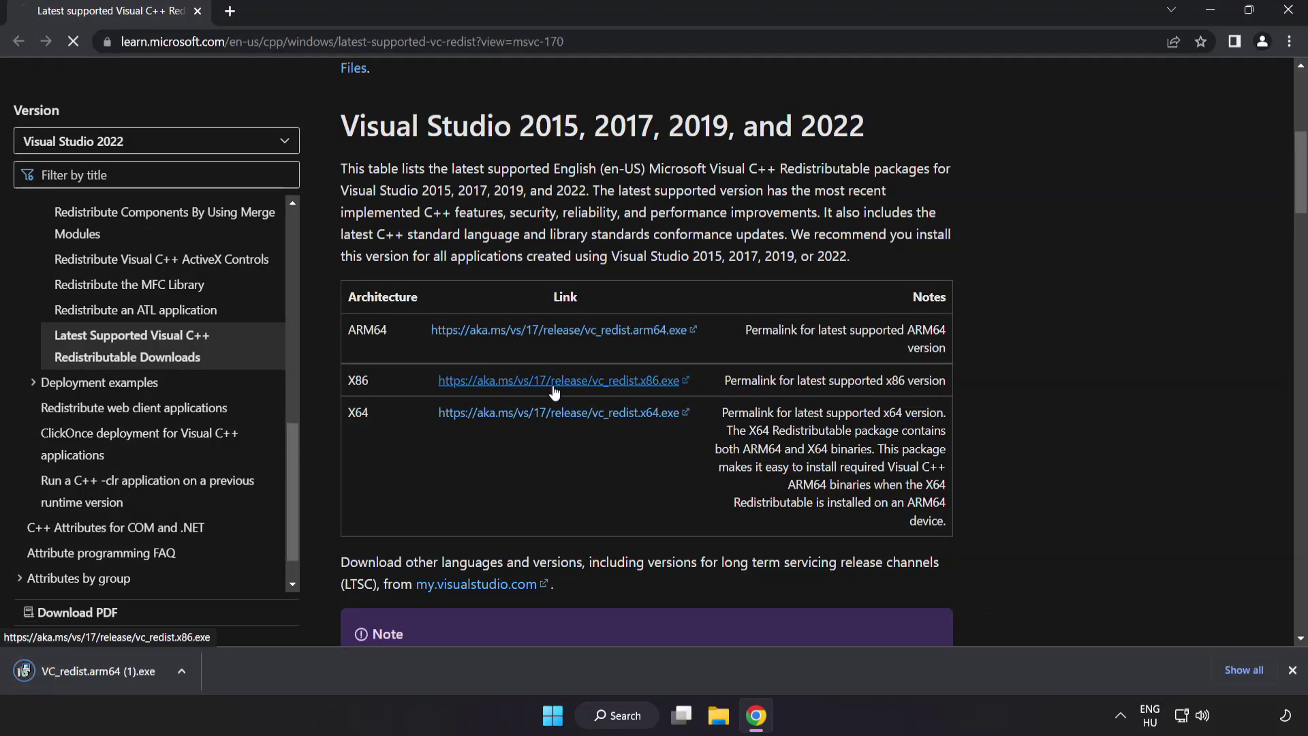
click(561, 415)
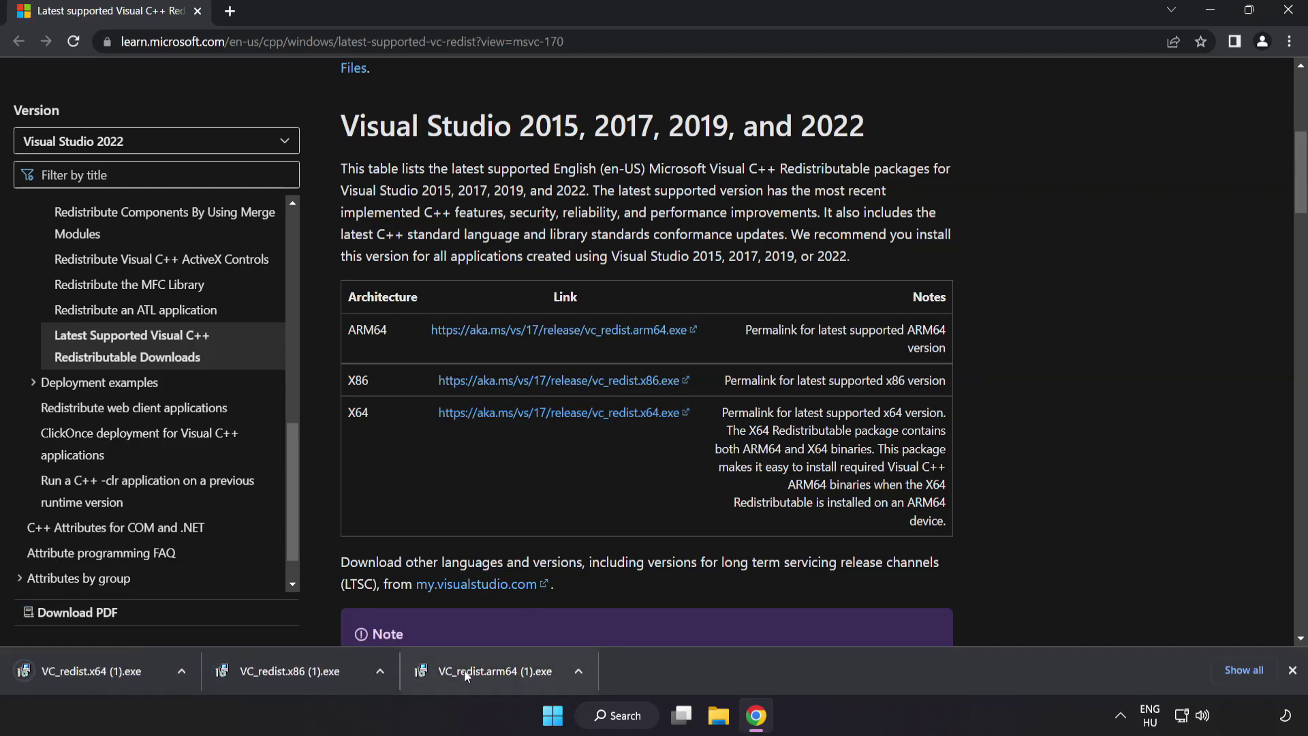
Run the ARM64 VC_redist installer with the license accepted, then dismiss its setup failure
click(492, 672)
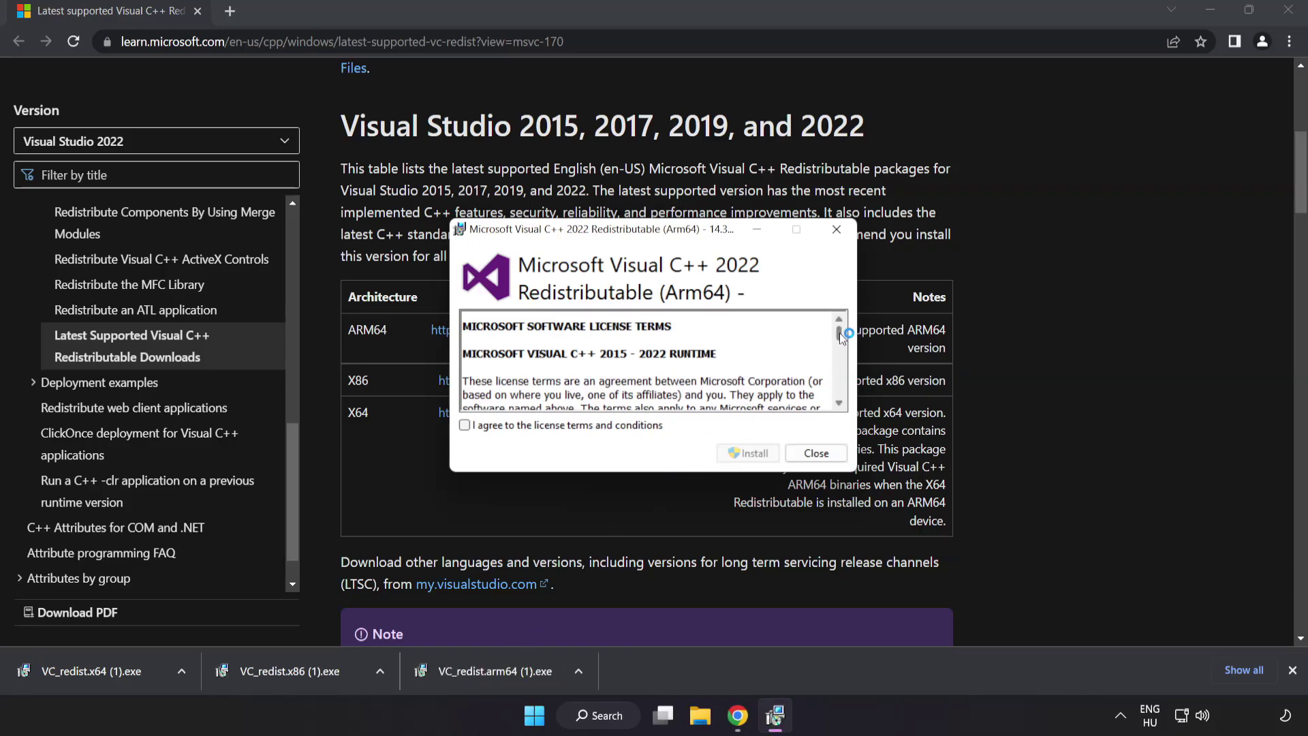
drag(839, 332, 840, 395)
click(465, 425)
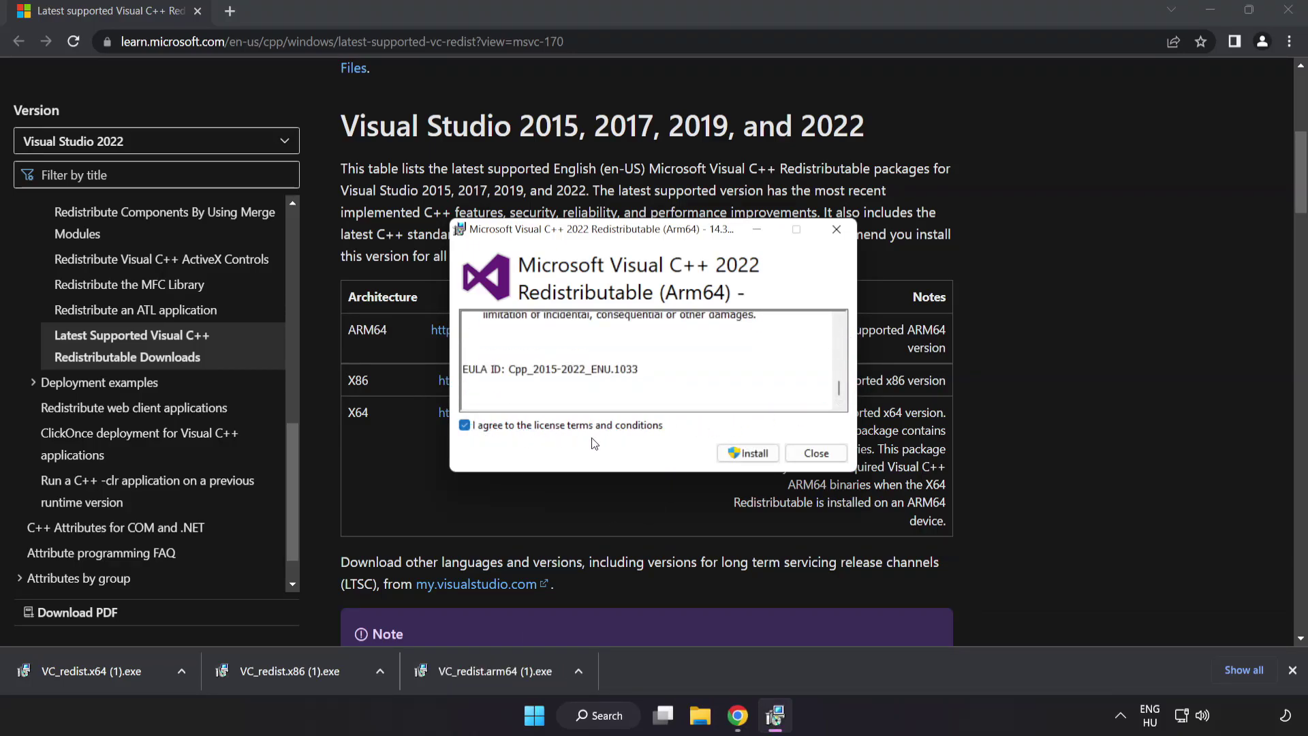
click(746, 454)
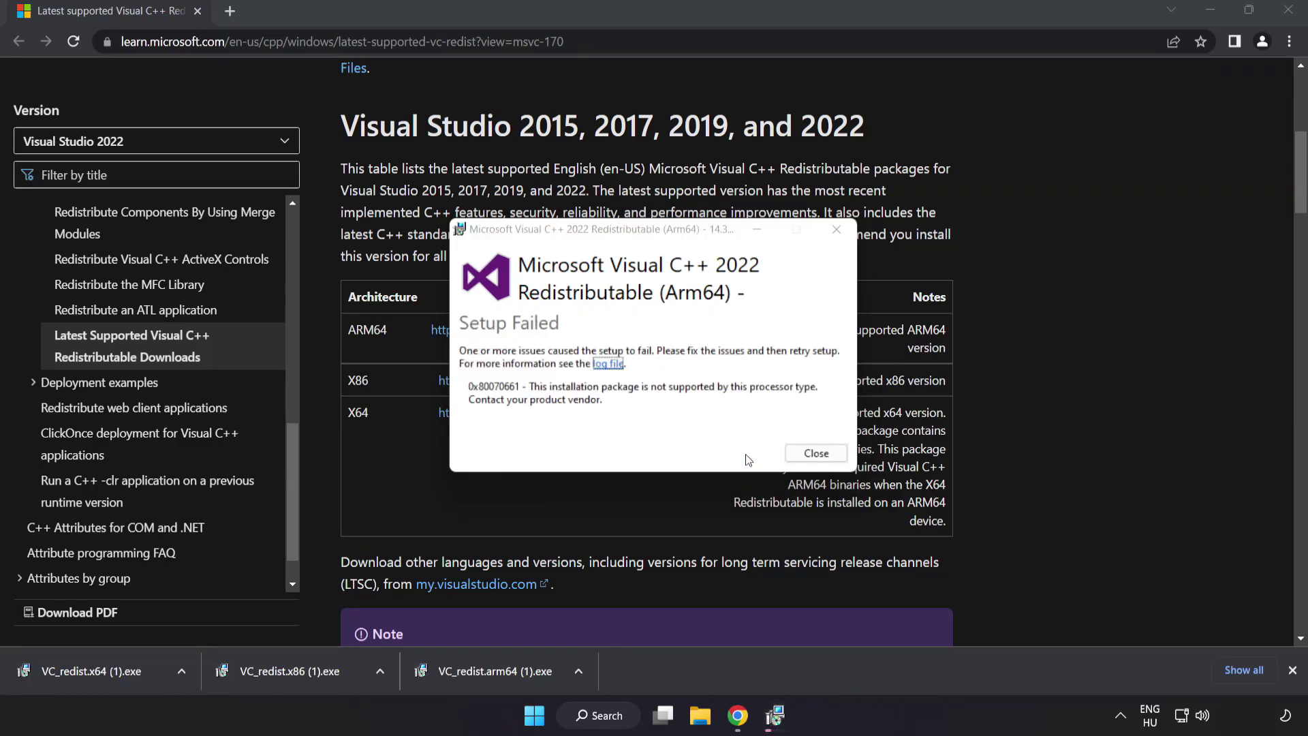
click(817, 452)
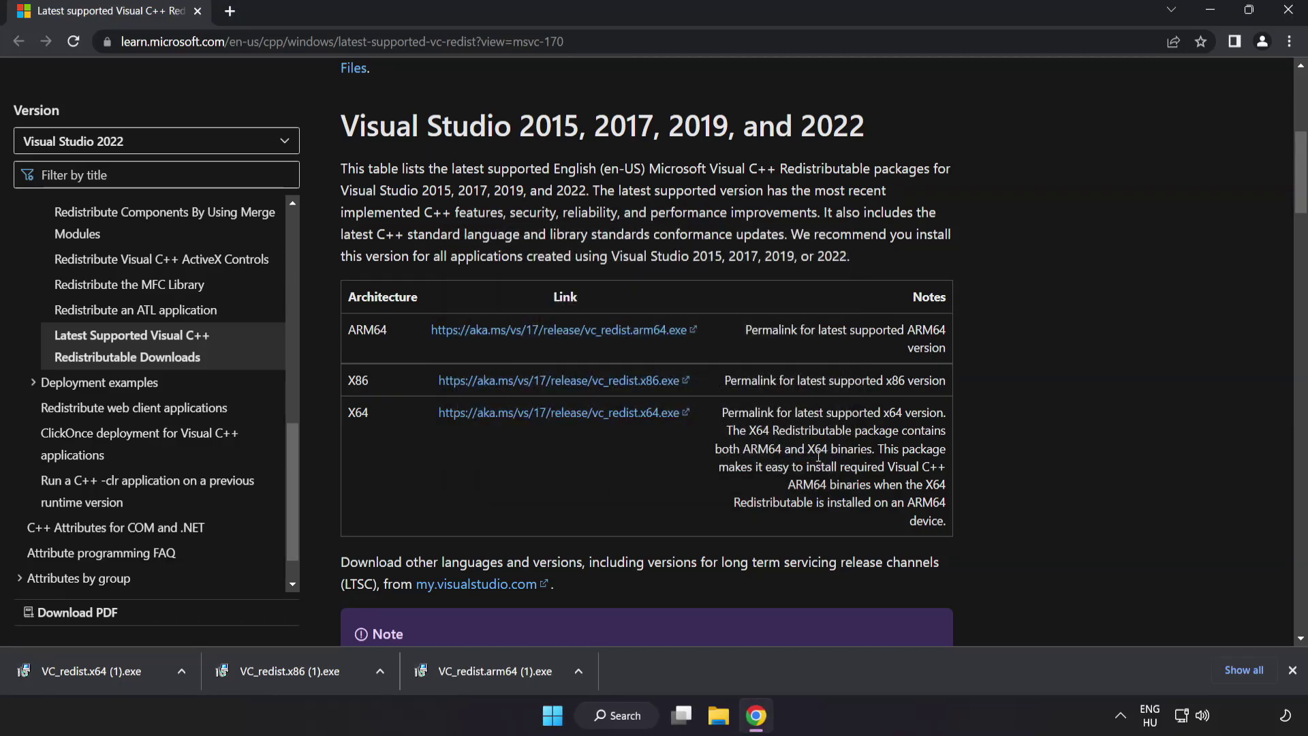
Install the x86 Redistributable successfully, then dismiss the failed x64 setup
click(294, 673)
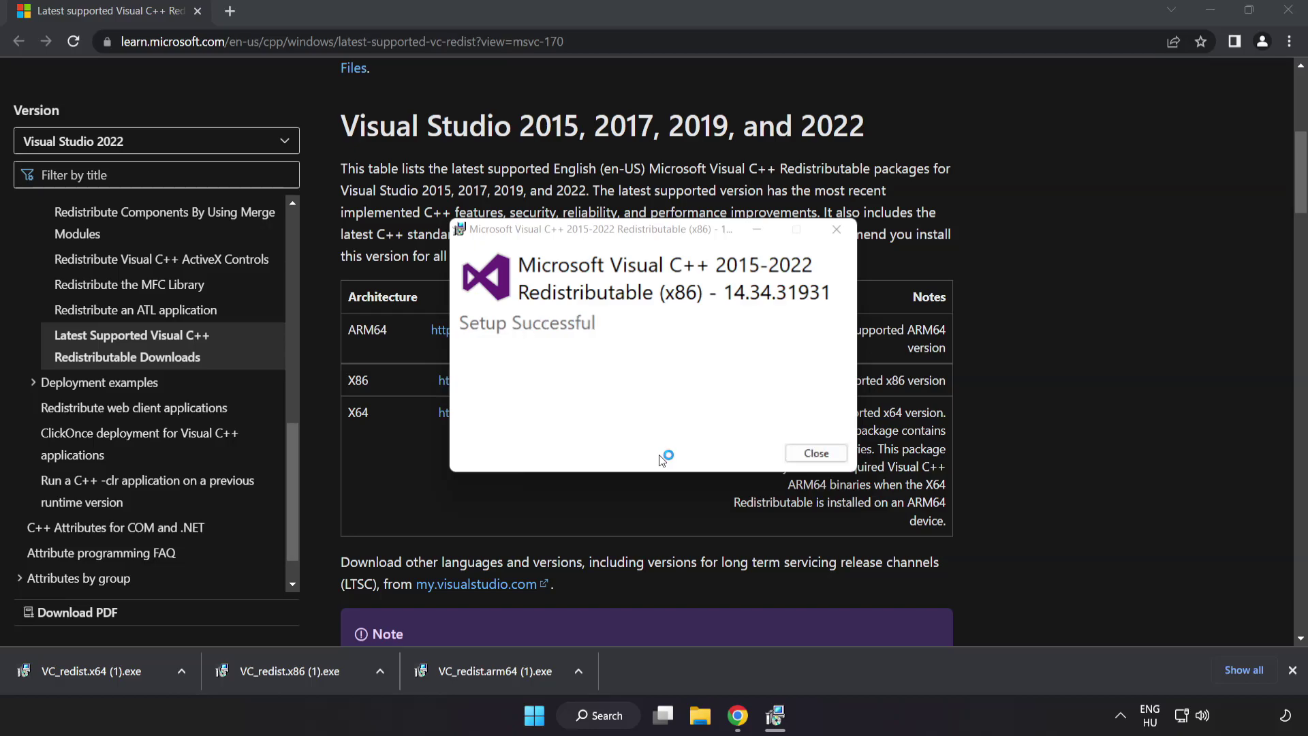
click(814, 453)
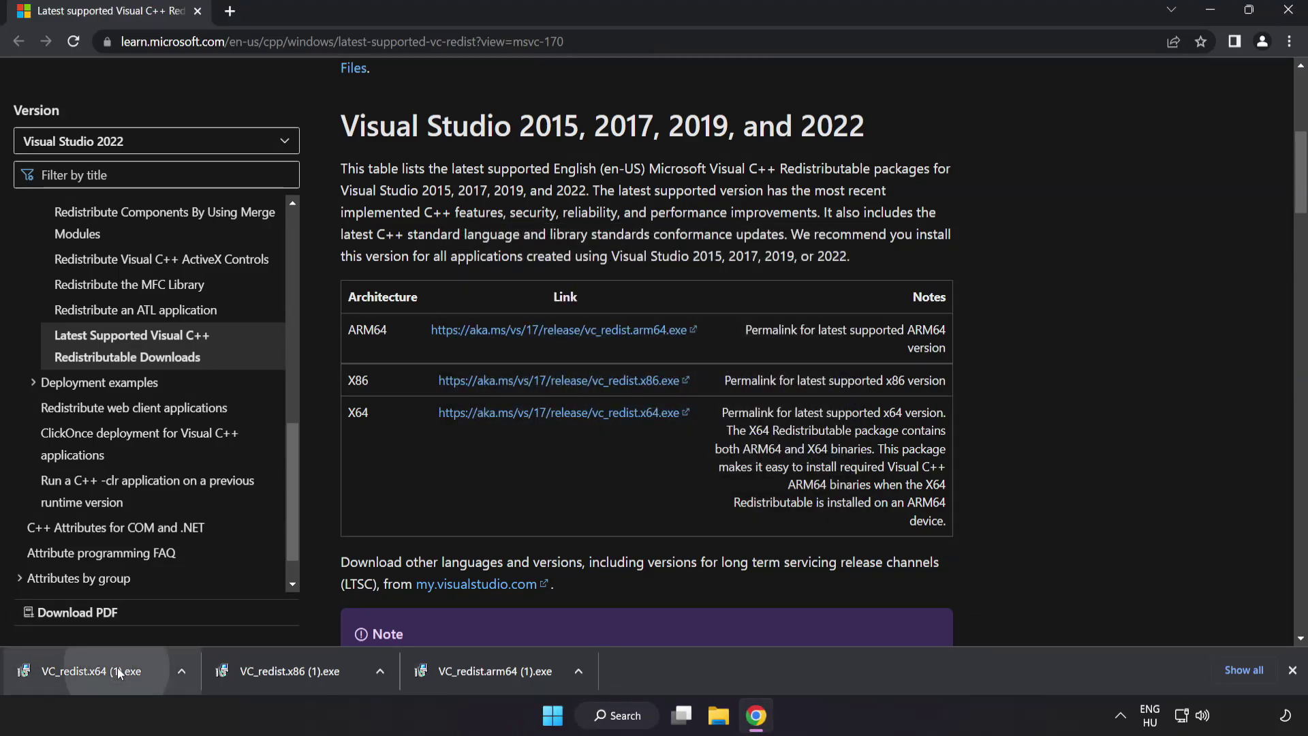
click(117, 670)
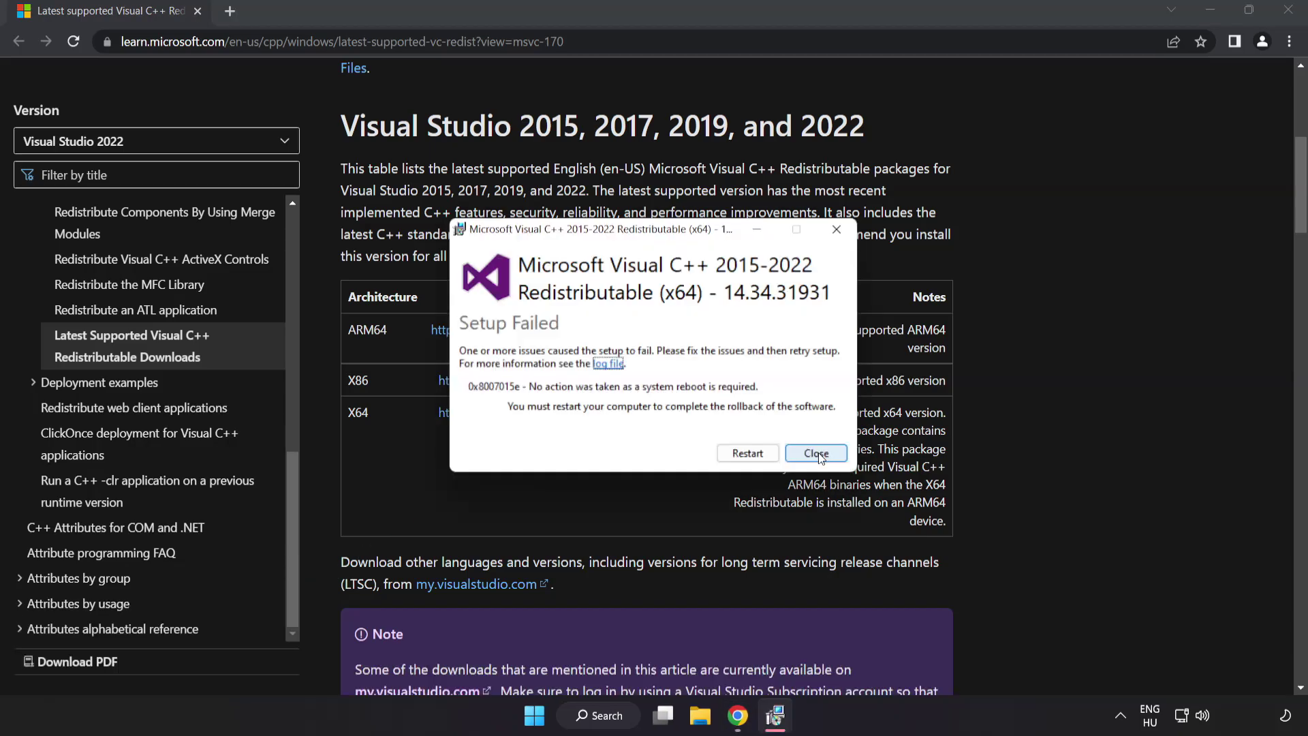
click(816, 454)
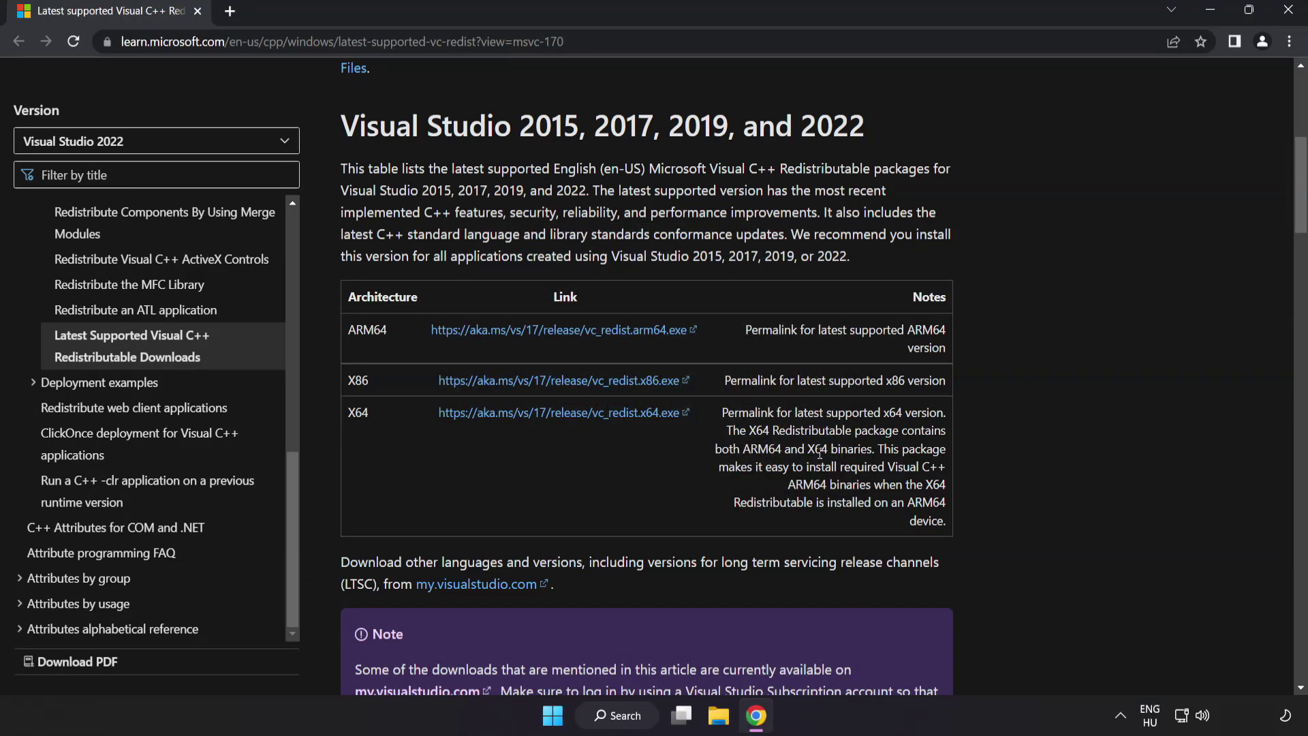
Close the Google Chrome window, leaving the Windows 11 desktop visible
click(1286, 11)
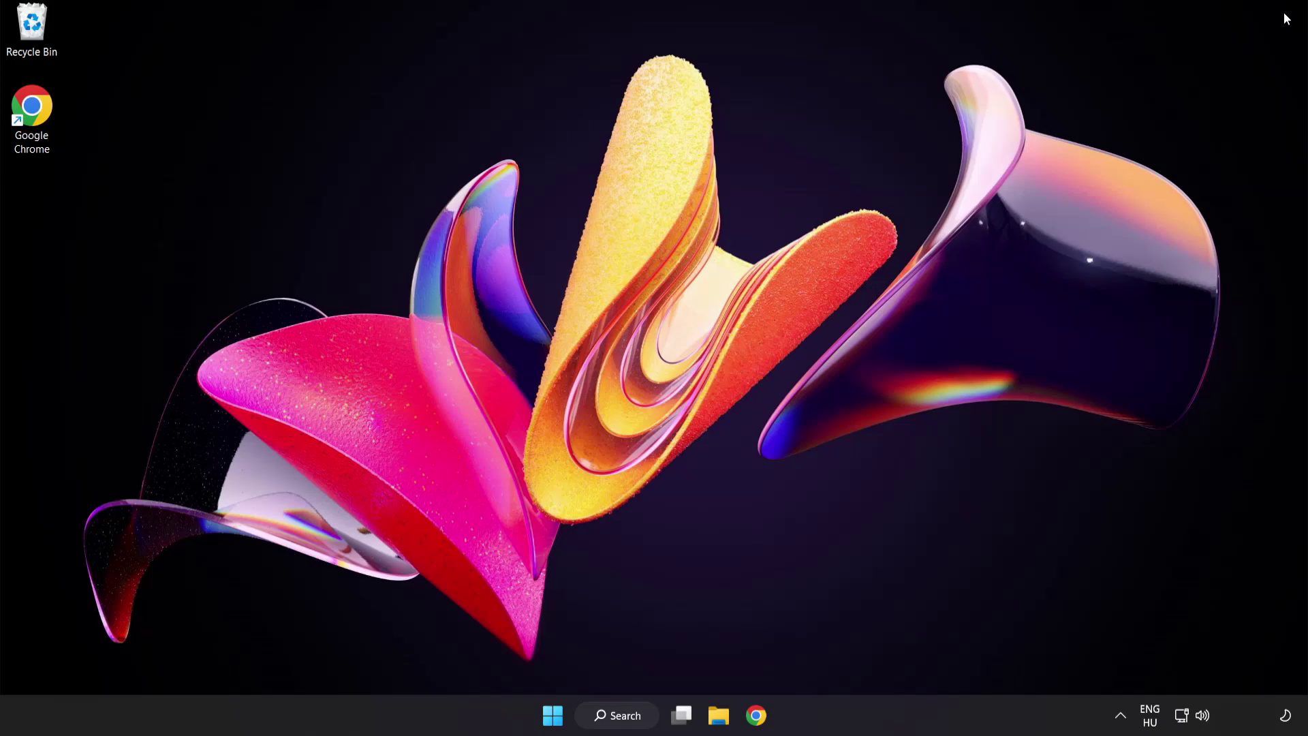
Search for cmd, run Command Prompt as administrator, and centre its window on screen
click(617, 719)
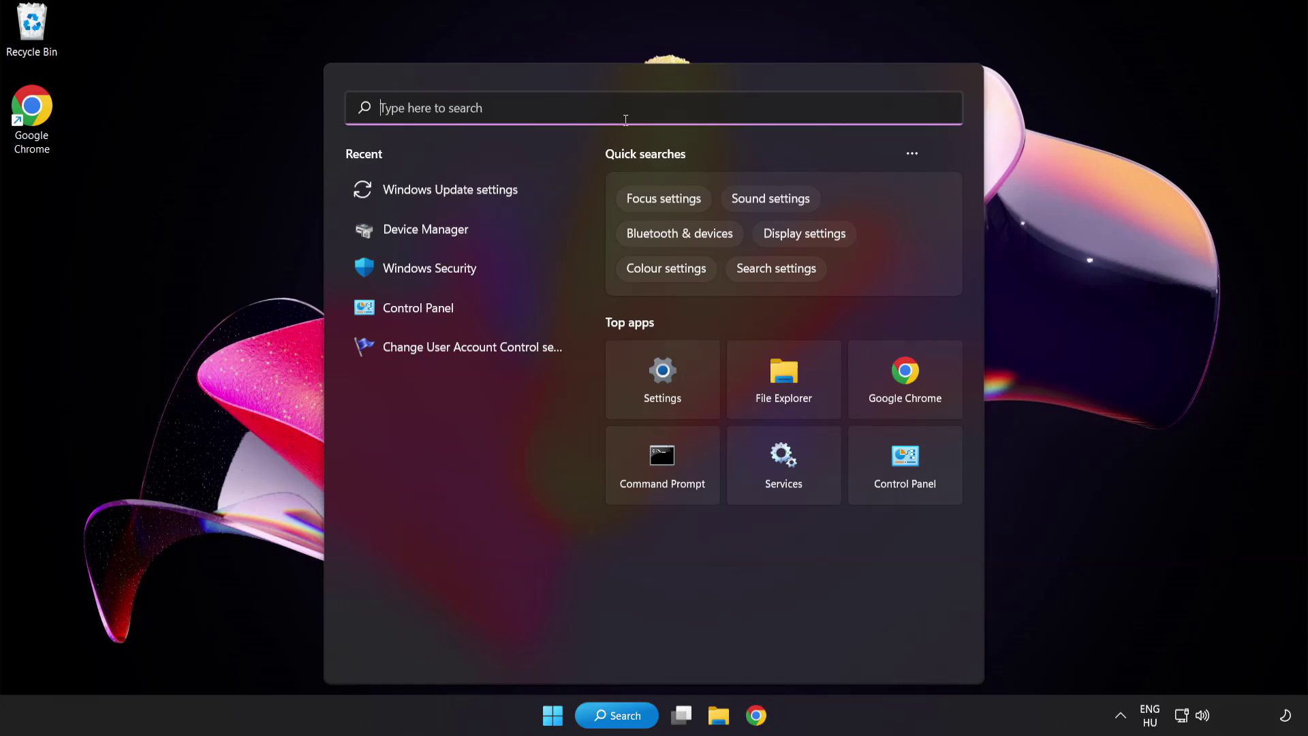
text(cmd)
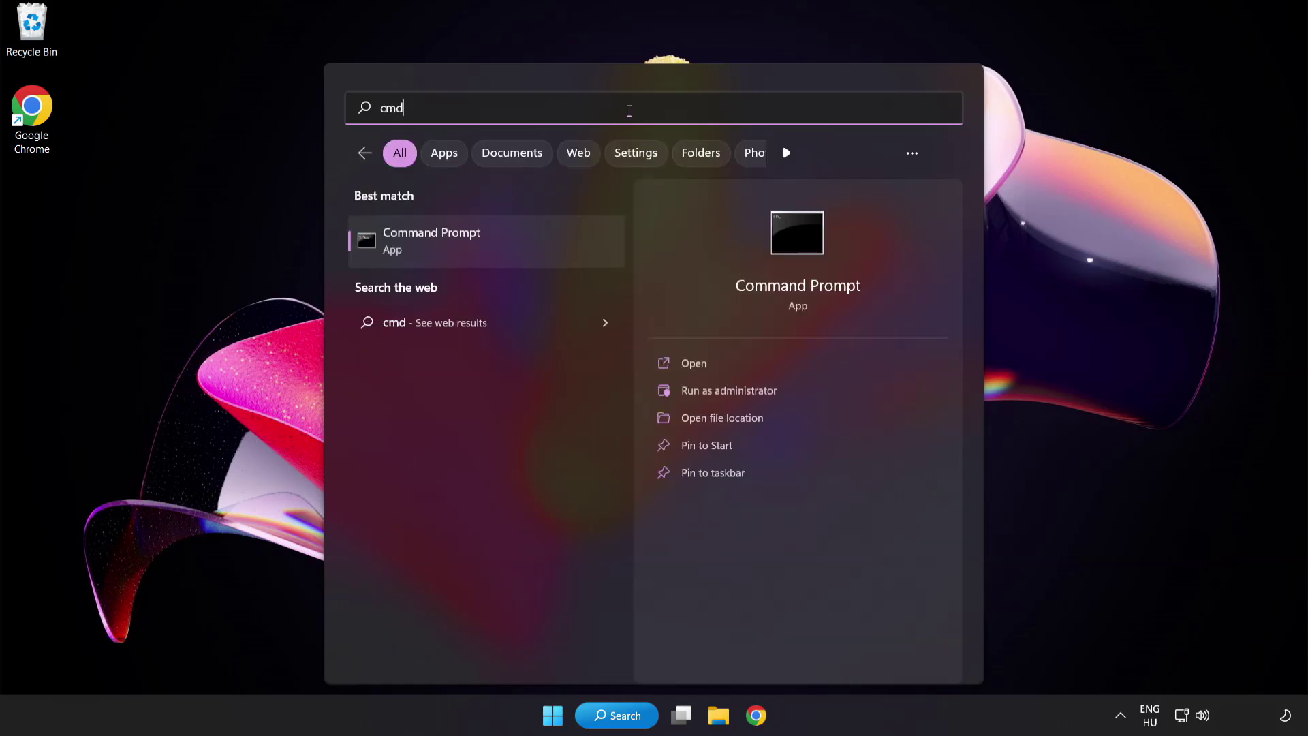
right_click(489, 252)
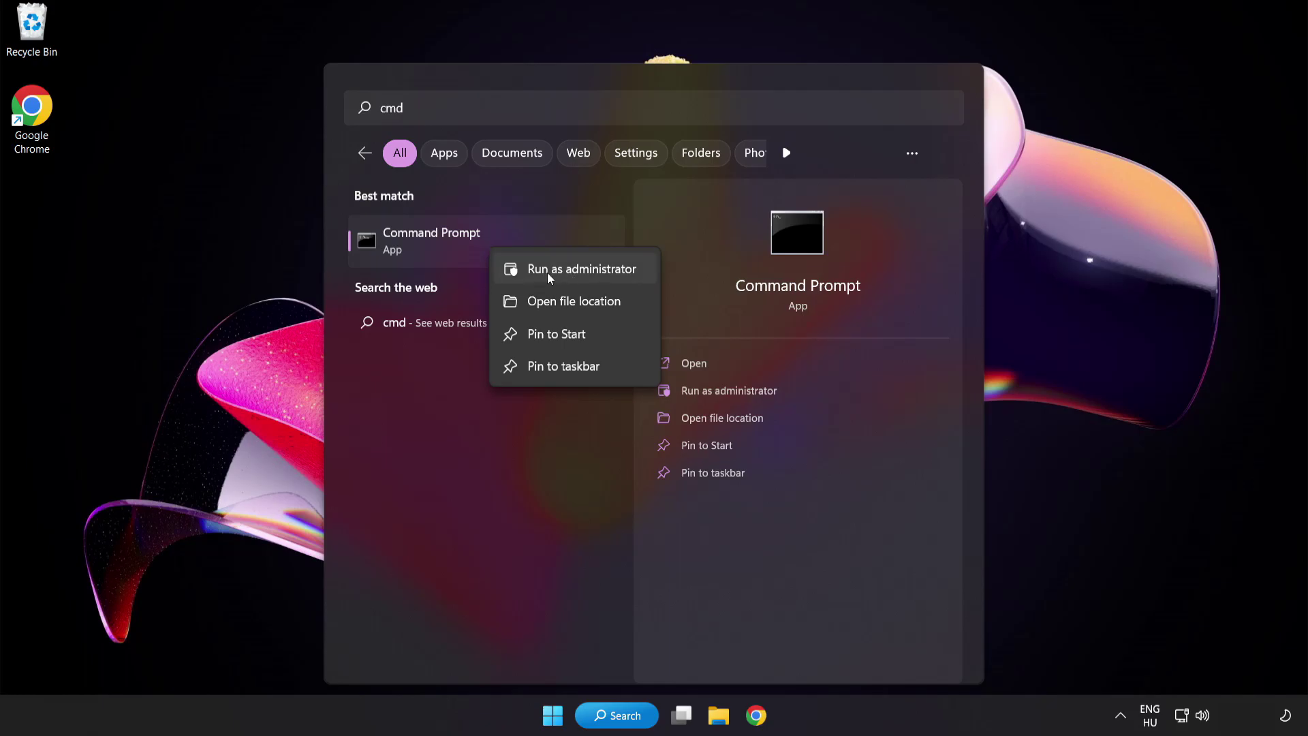
click(551, 272)
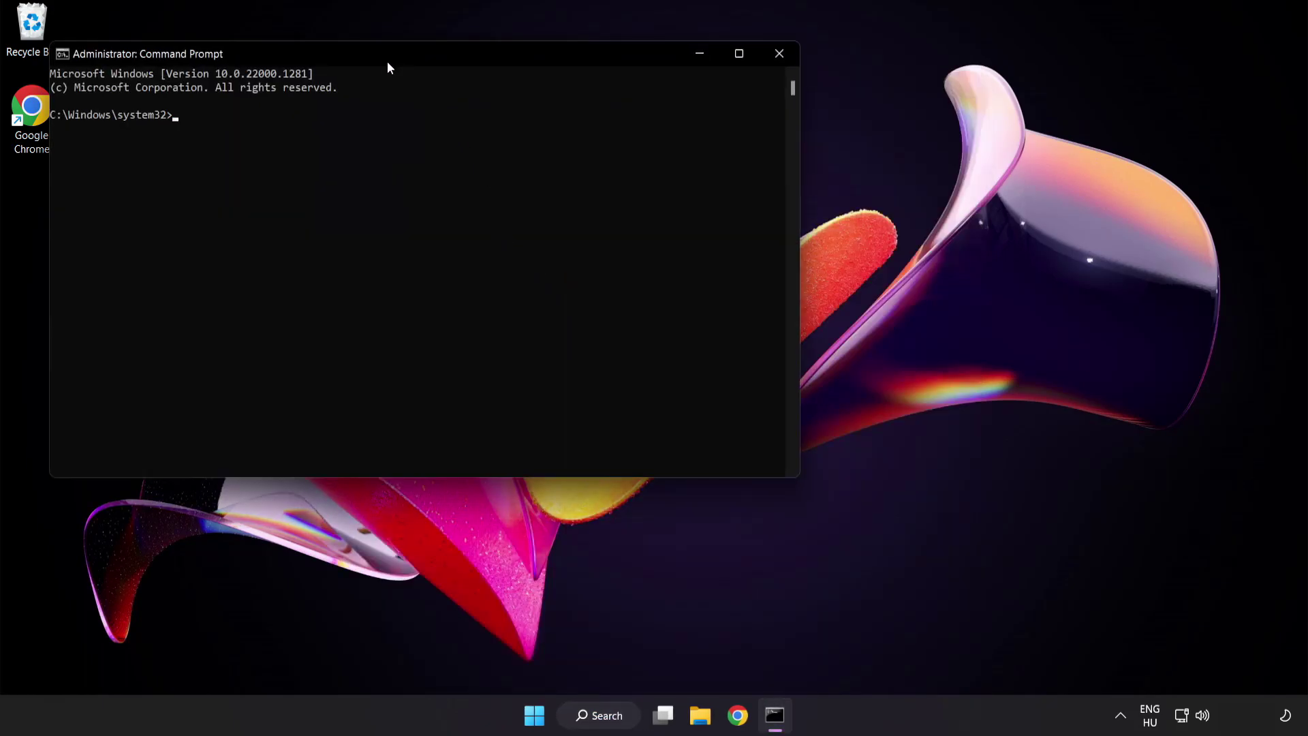
drag(374, 52, 570, 131)
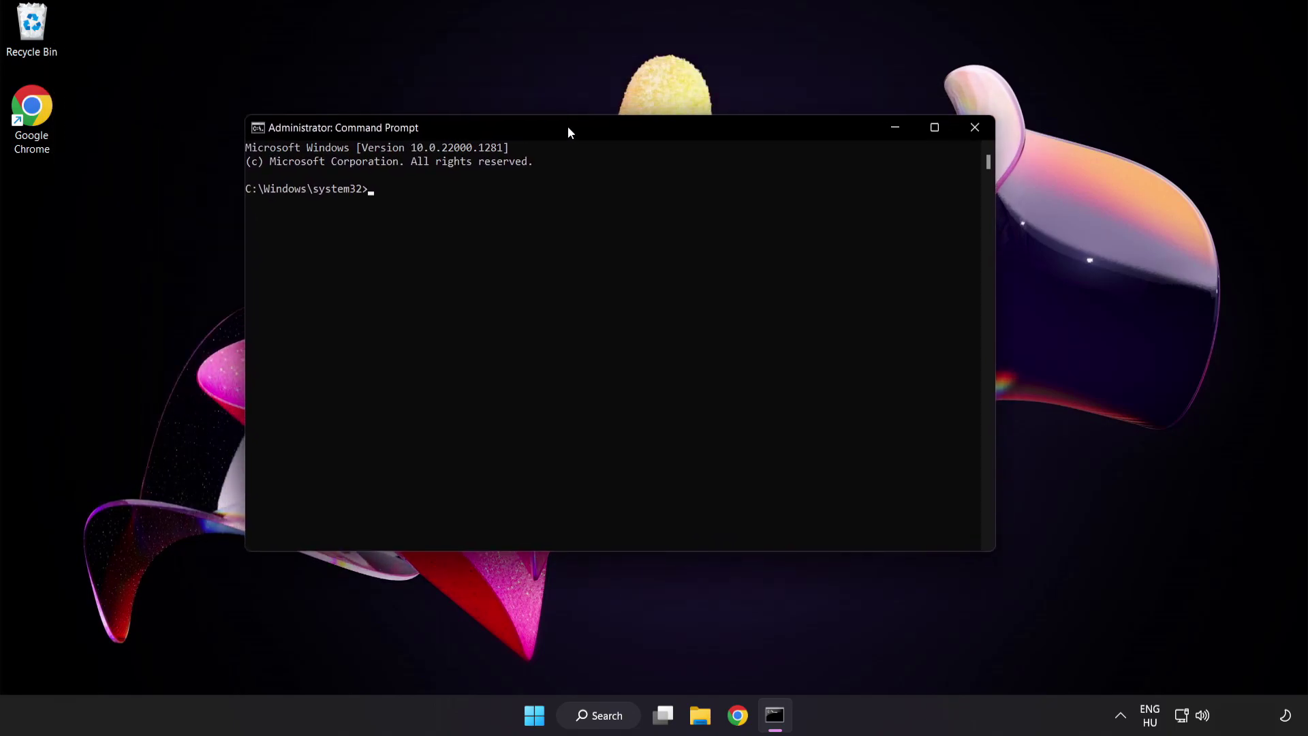
Run sfc /scannow in the administrator Command Prompt
text(sfc)
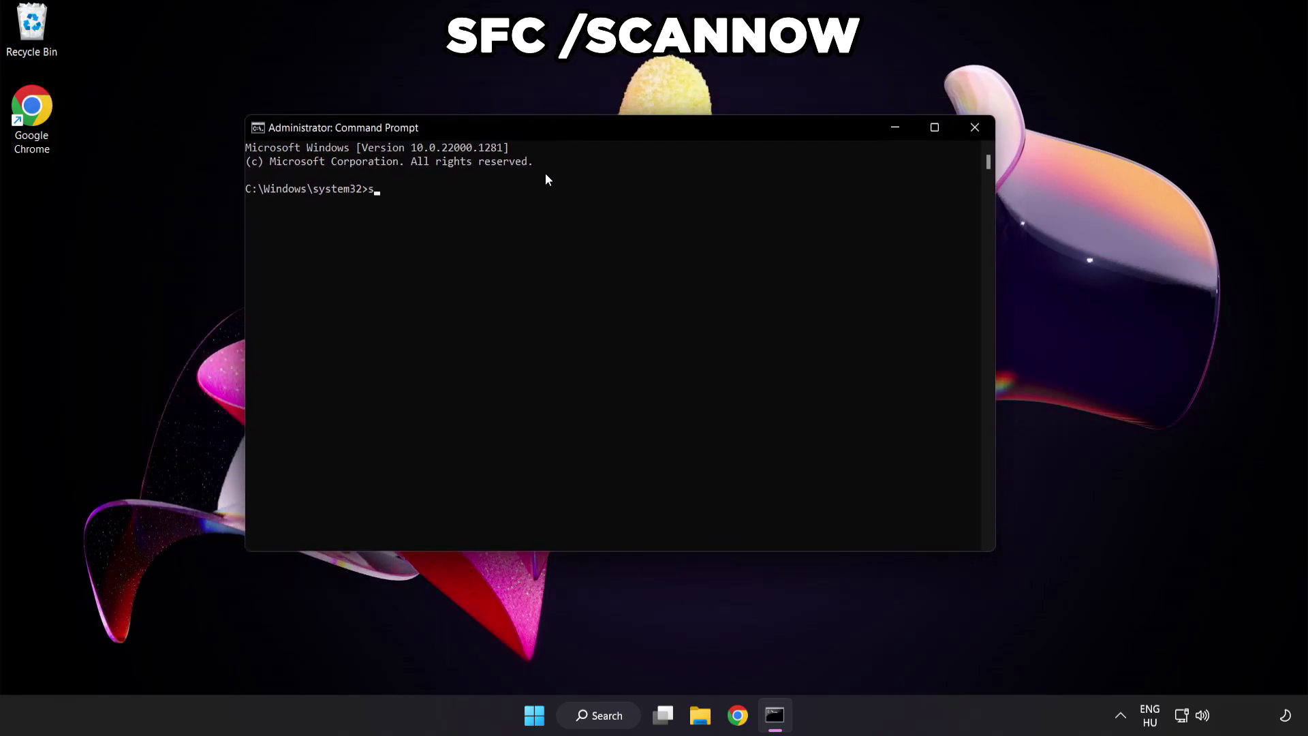
text( /scannow)
key(Return)
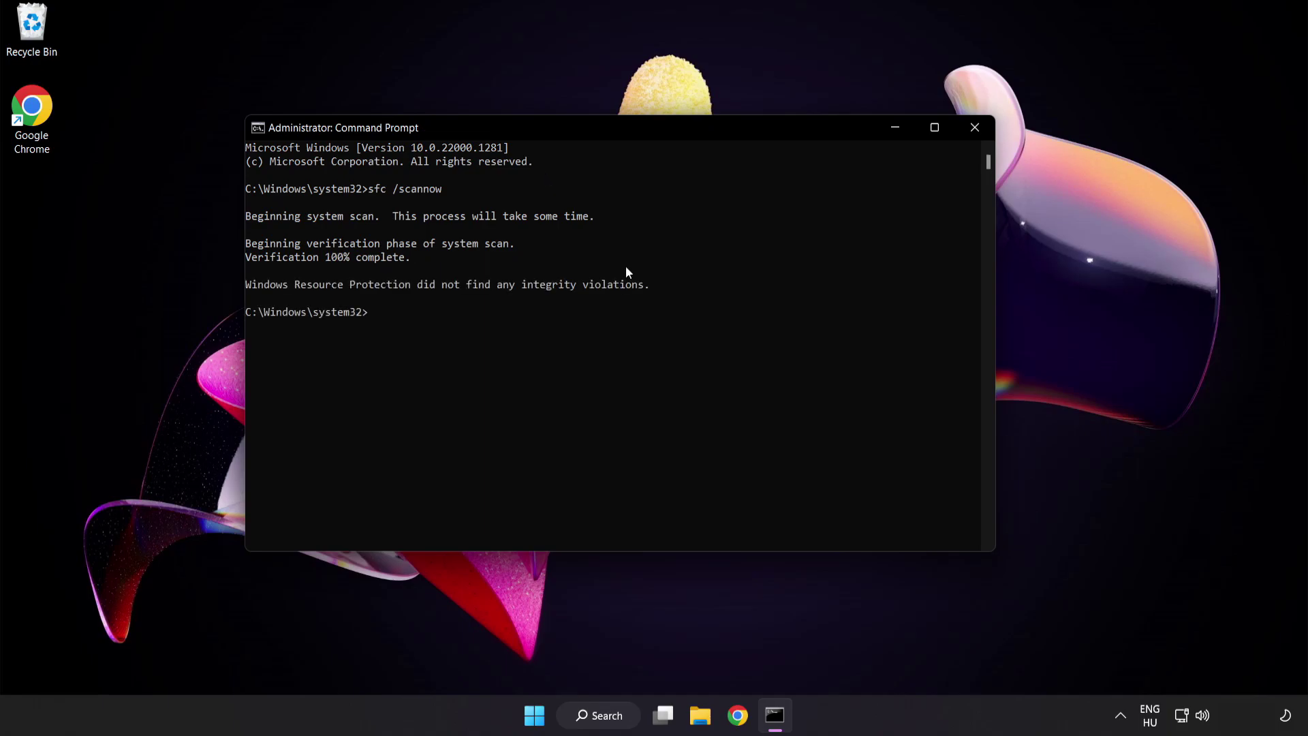
Close Command Prompt and bring up the Start menu's power options
click(973, 129)
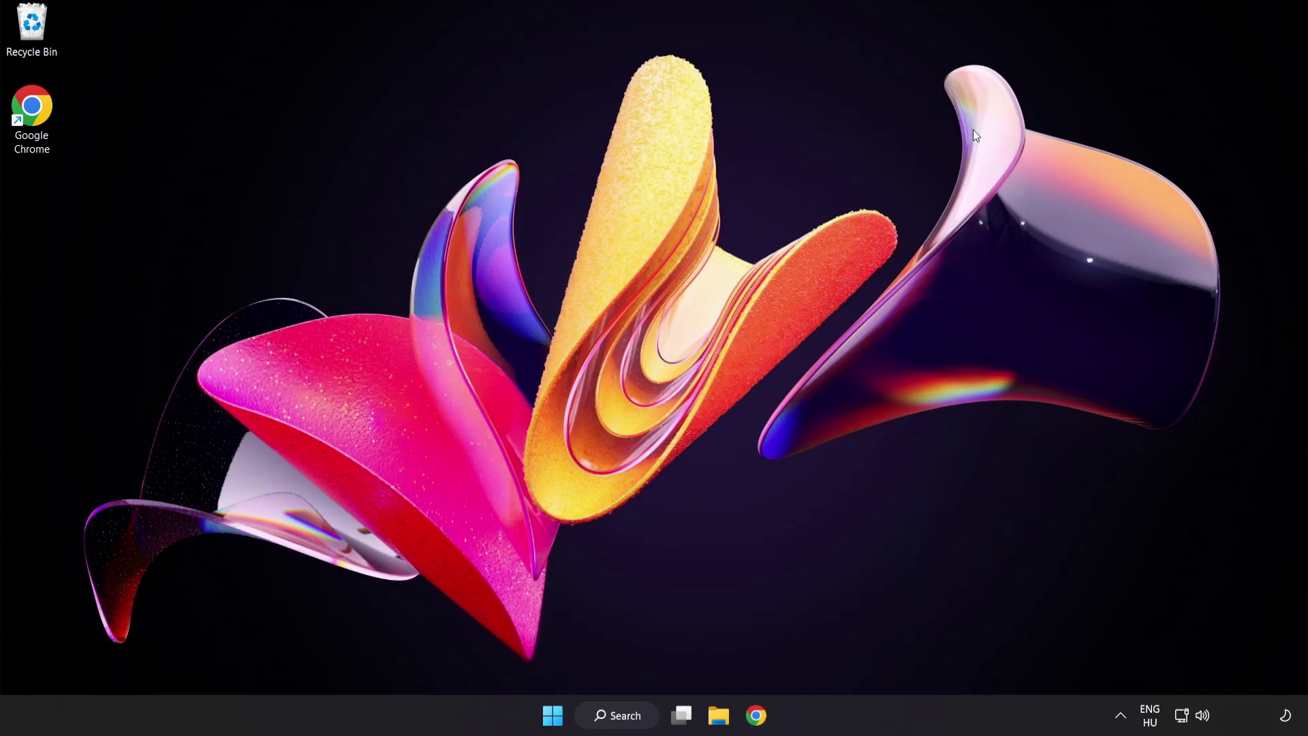
click(552, 715)
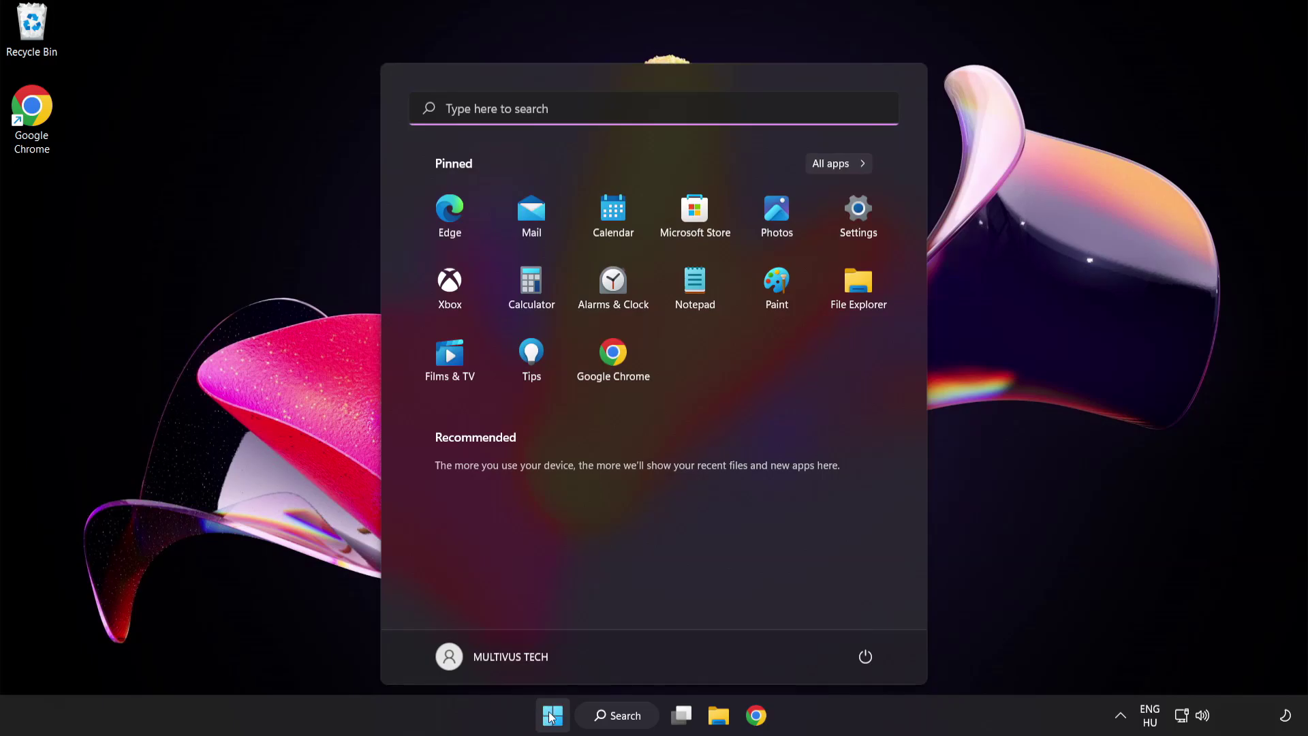
click(865, 656)
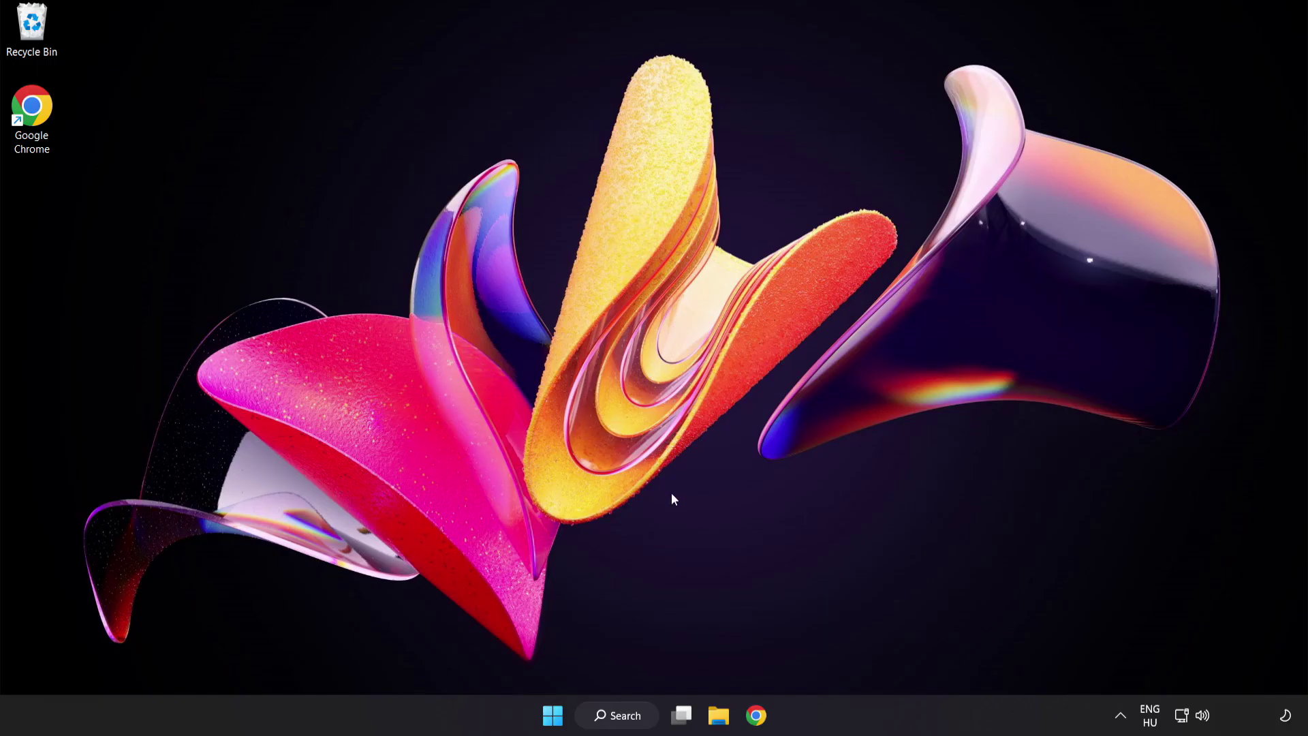
Search for 'security' and launch the Windows Security app
click(631, 718)
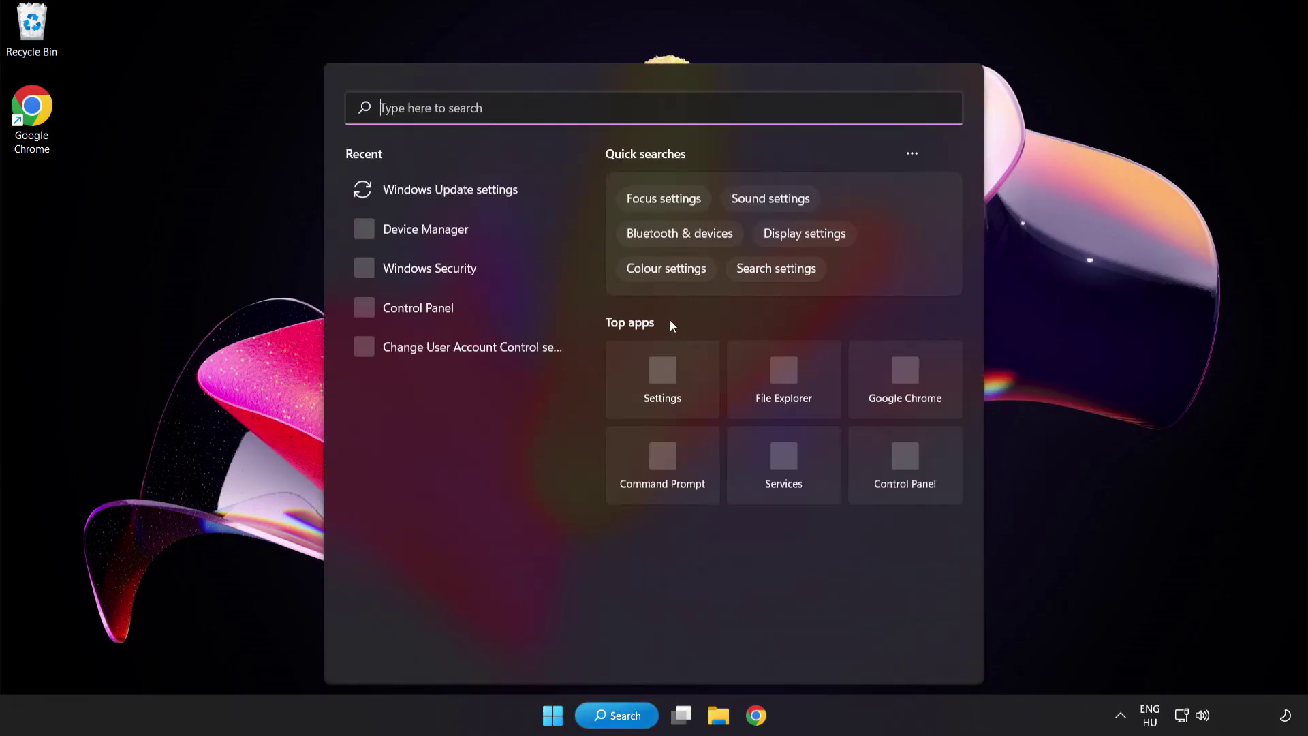
text(secu)
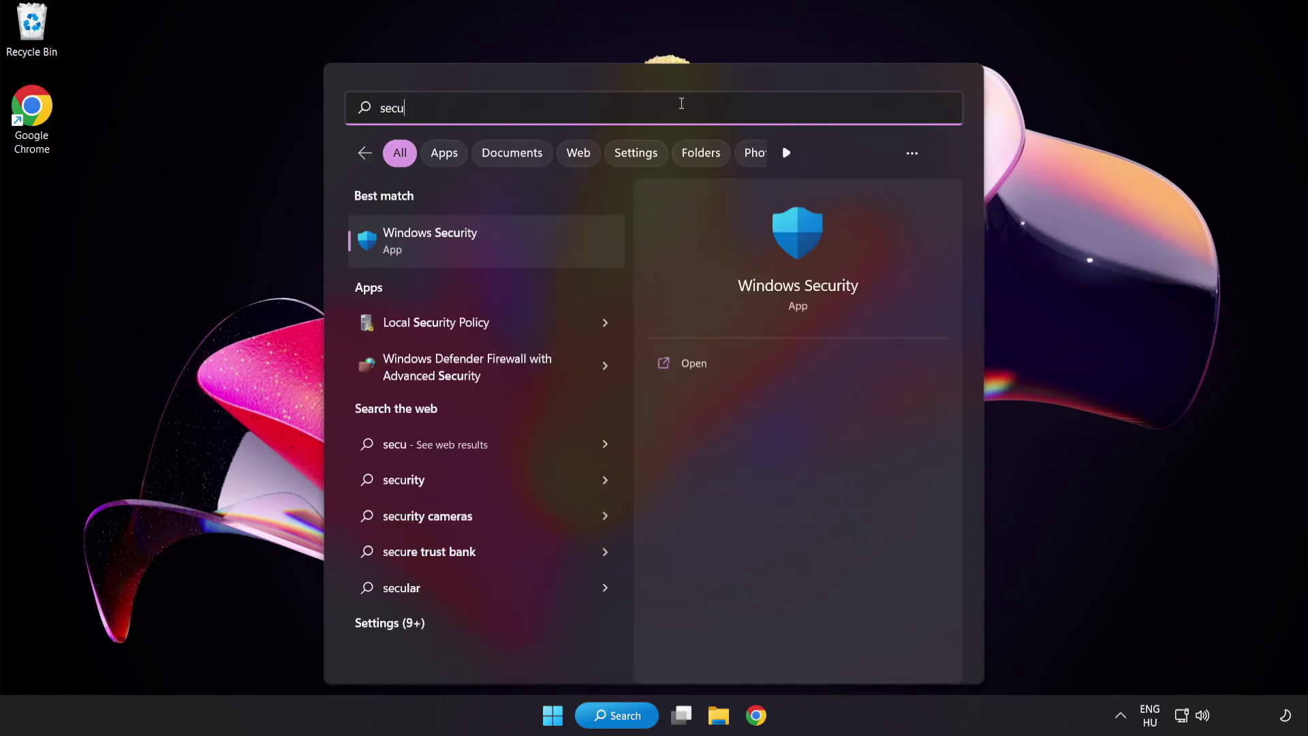
text(rity)
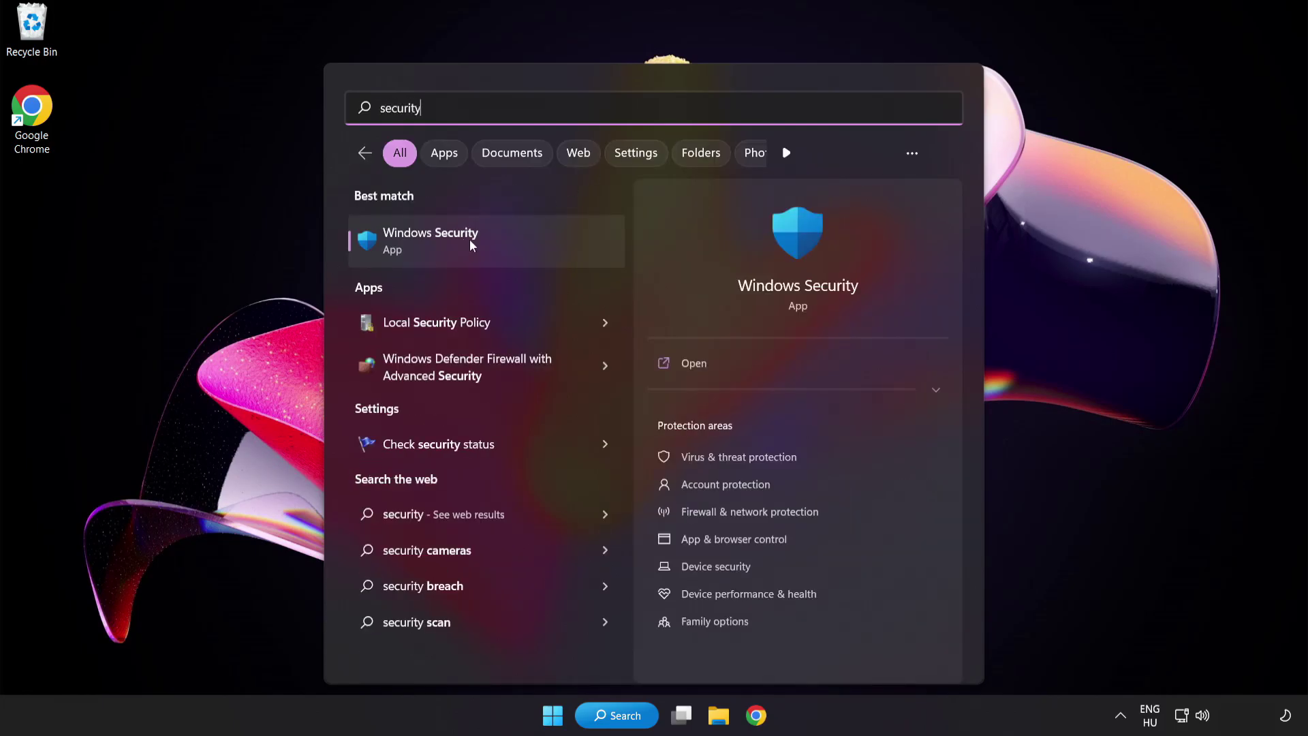
click(494, 240)
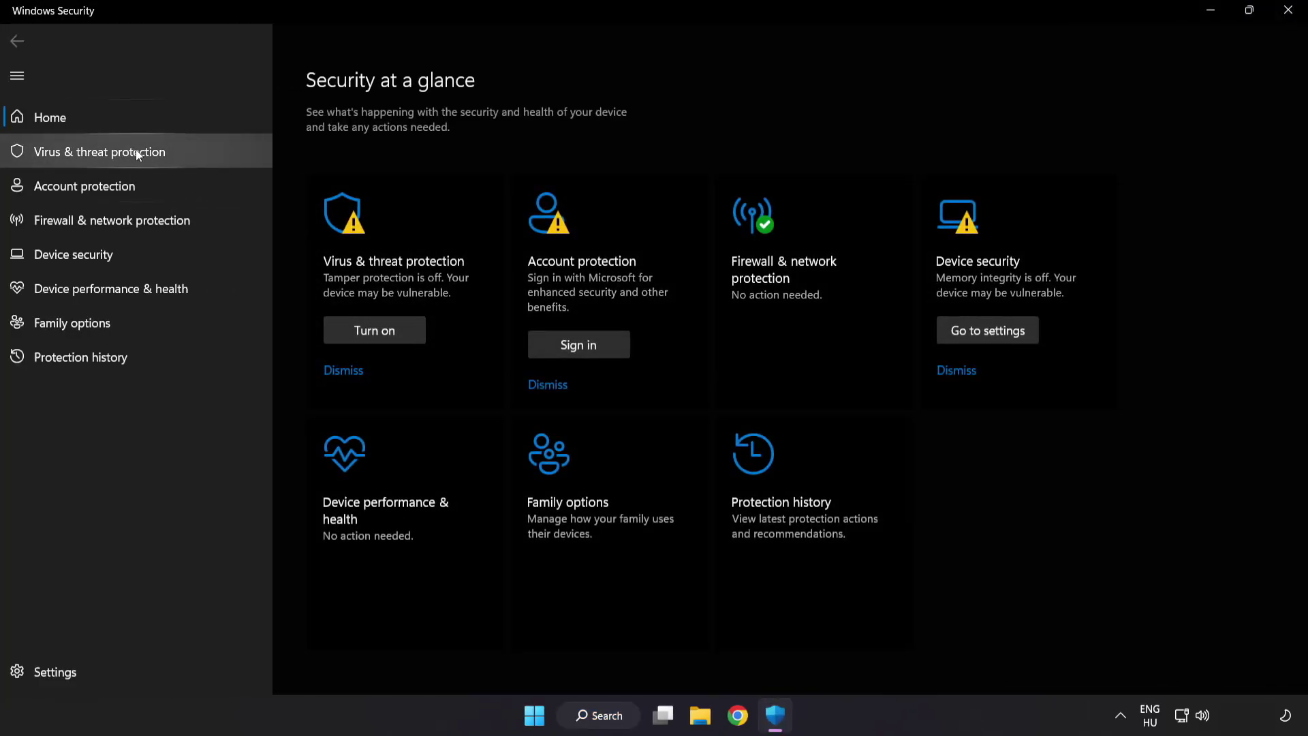
Open Virus & threat protection's Manage settings page and scroll down to Exclusions
click(198, 150)
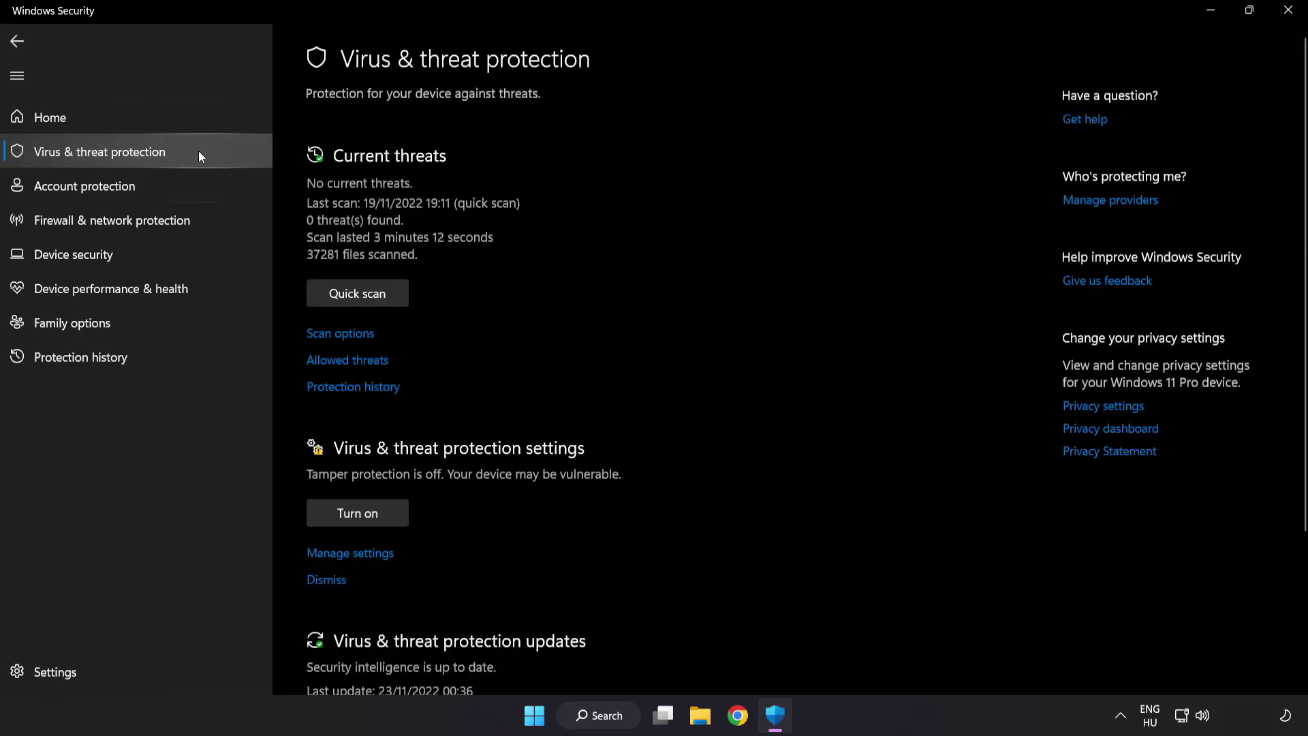
scroll(826, 197, down, 3)
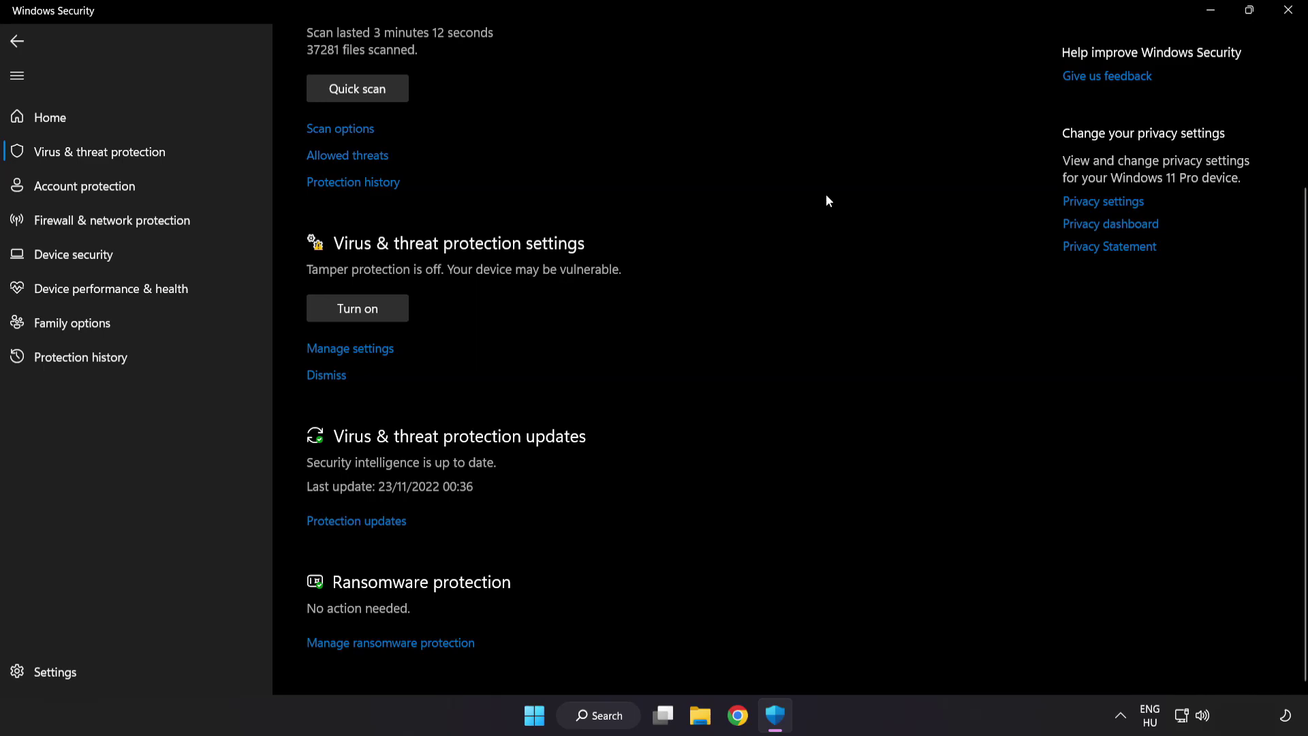
click(361, 349)
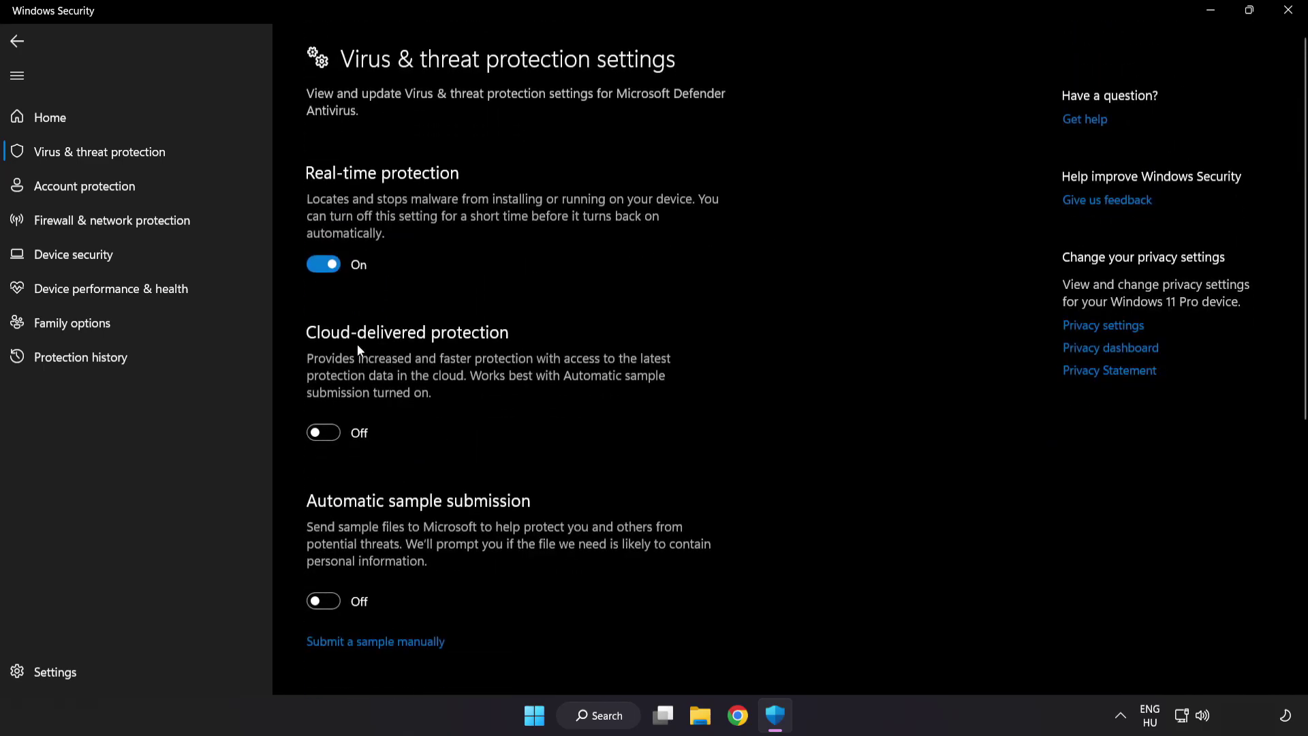
scroll(760, 357, down, 7)
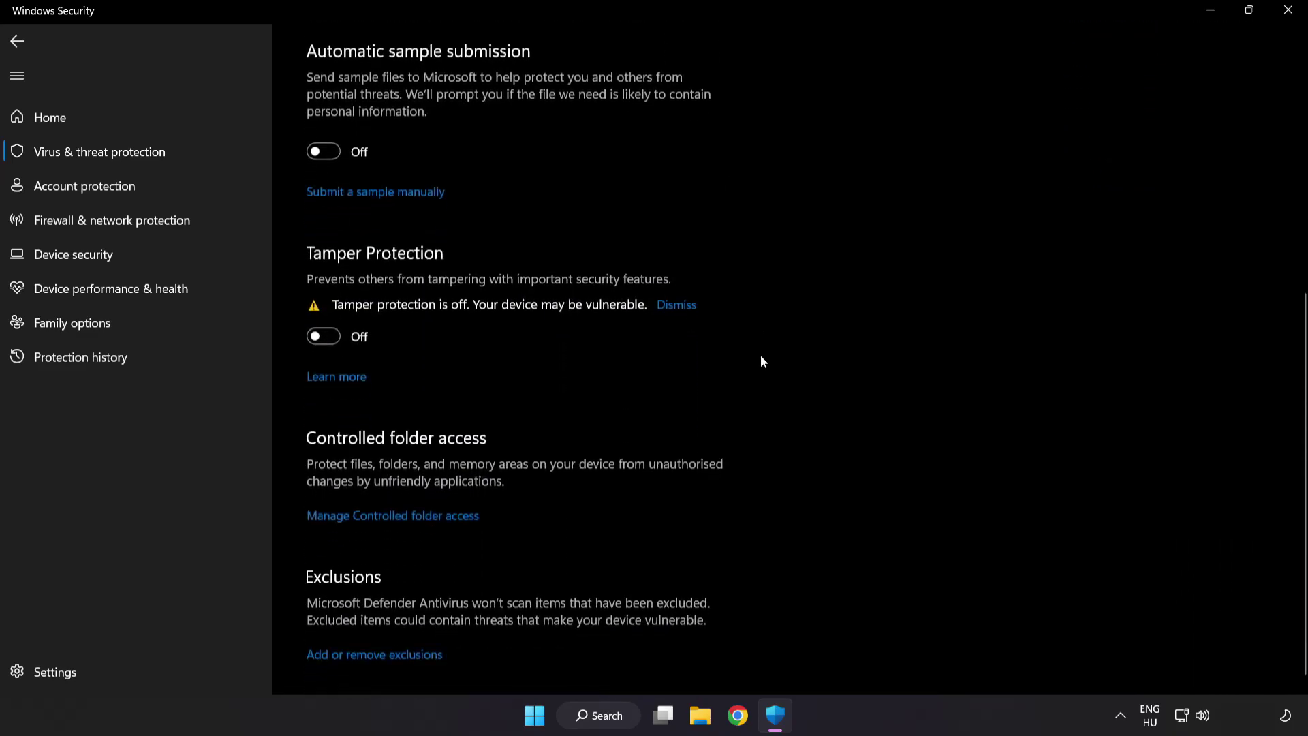
scroll(760, 361, down, 1)
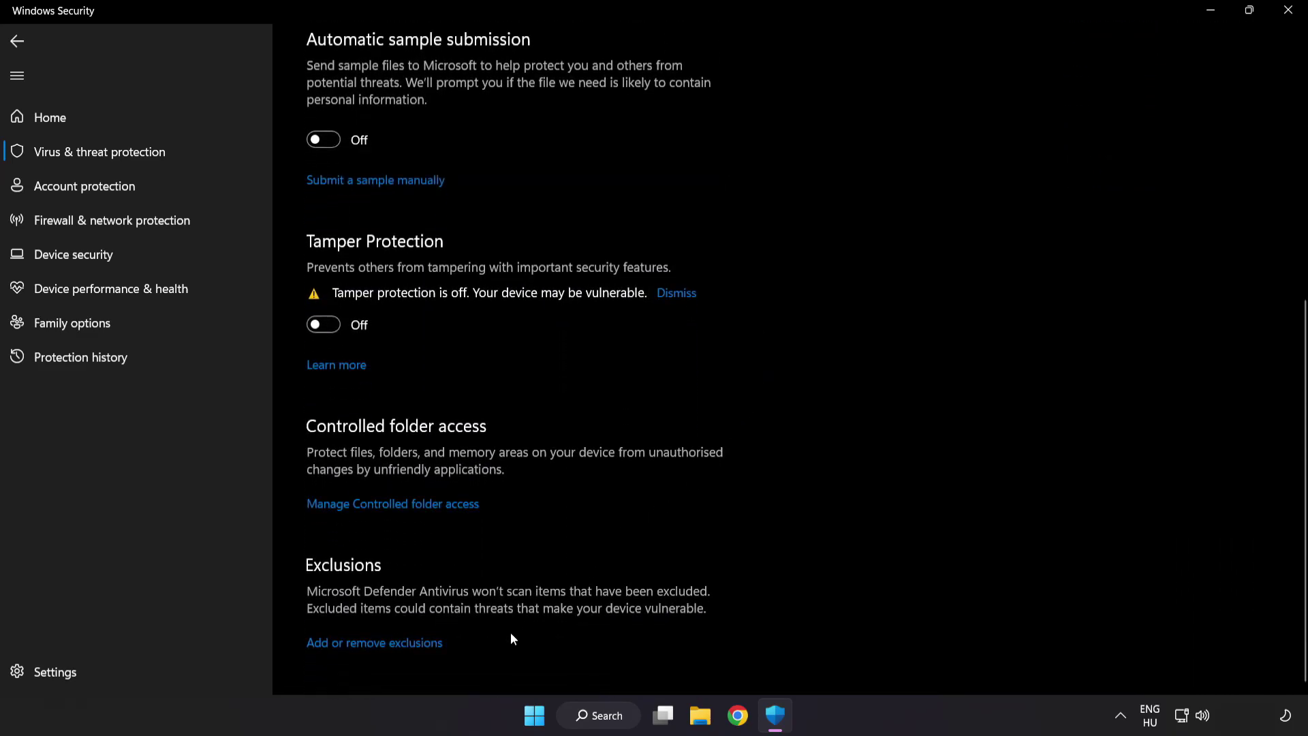
Open Add or remove exclusions and expand the Add an exclusion menu
click(382, 644)
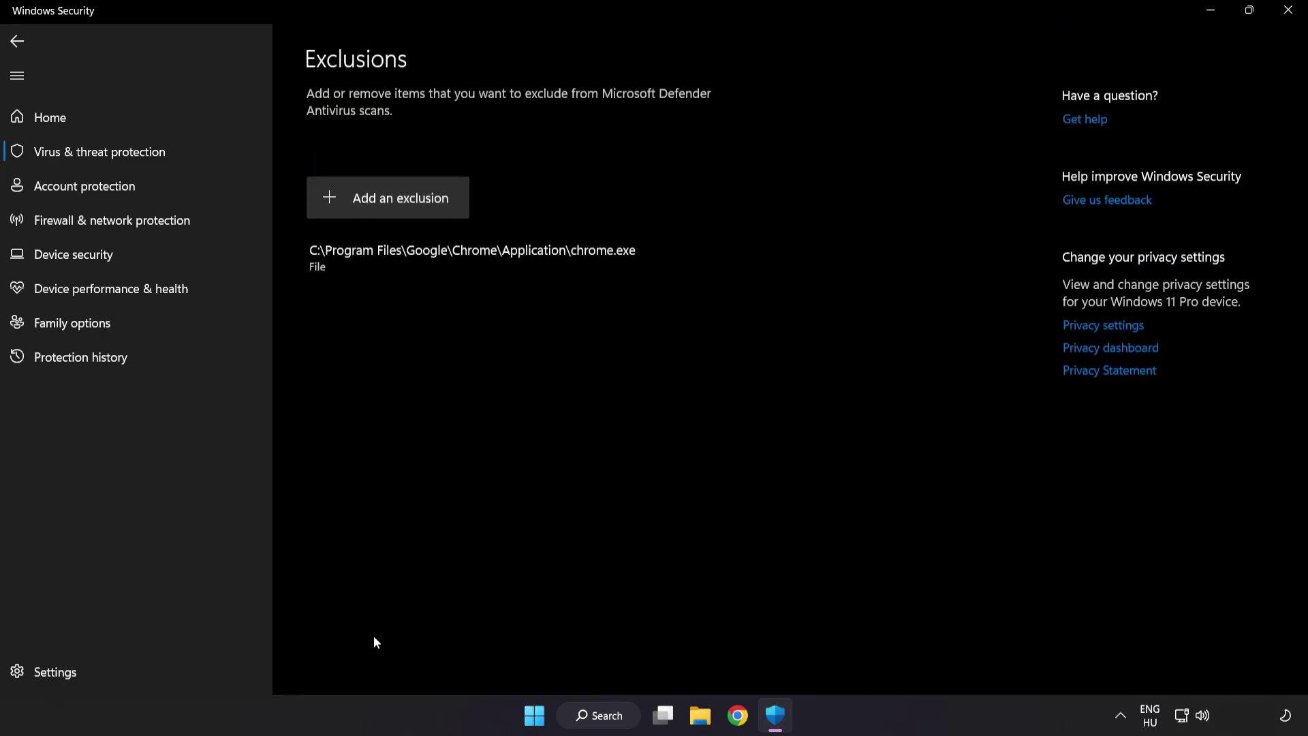
click(390, 206)
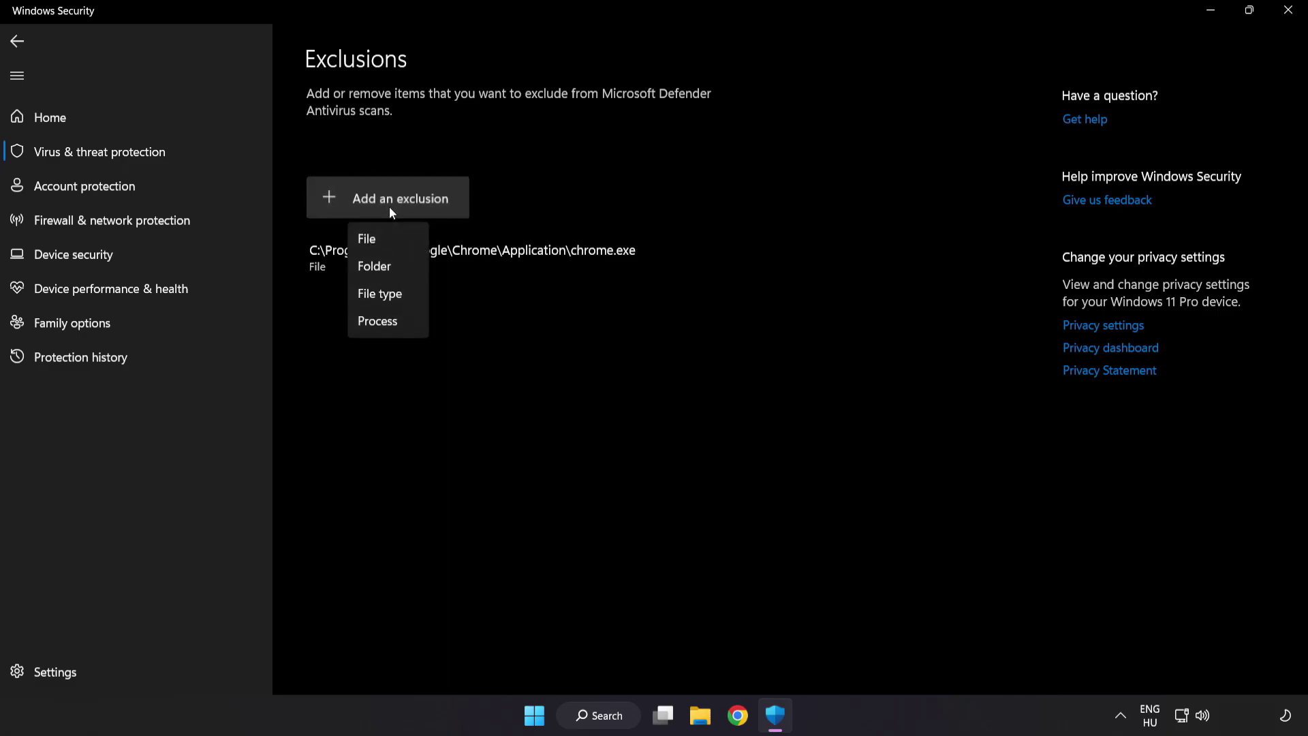
Add a File exclusion for the NOT WORKING APP shortcut in C:\Program Files (x86)\NOT WORKING APP
click(380, 241)
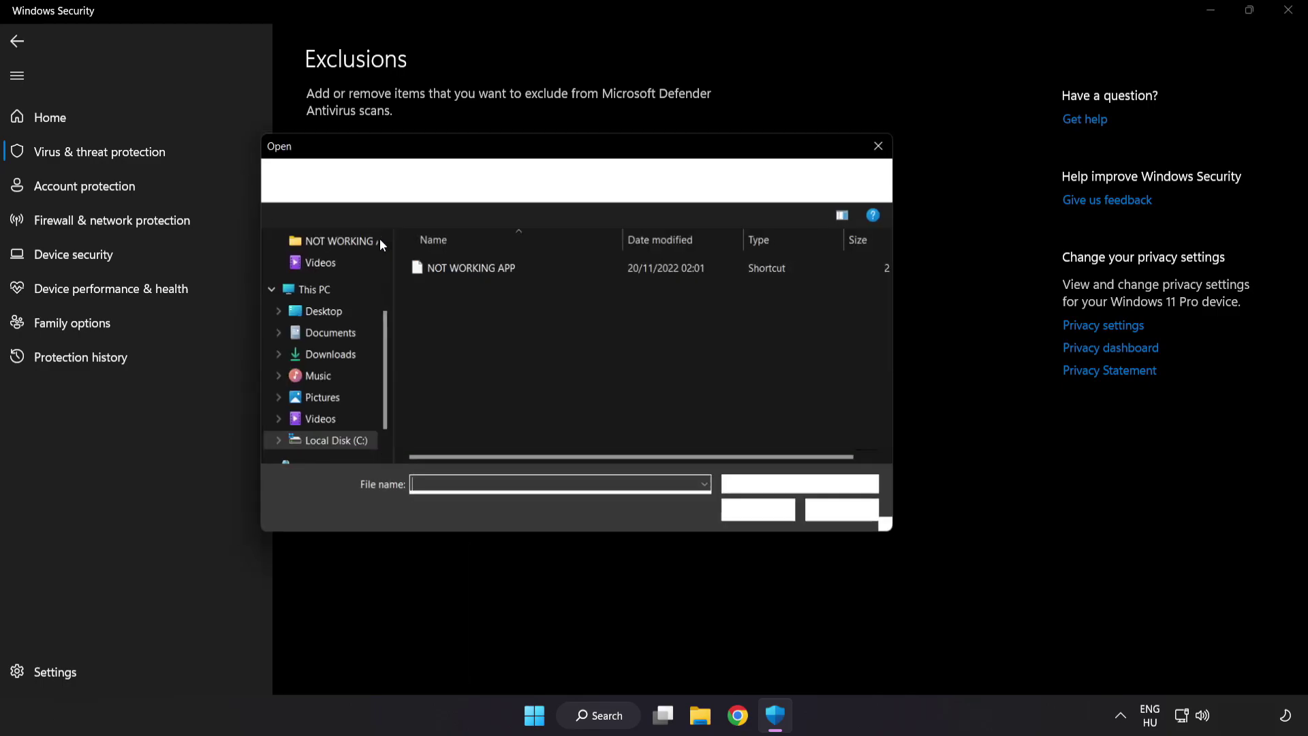
click(418, 182)
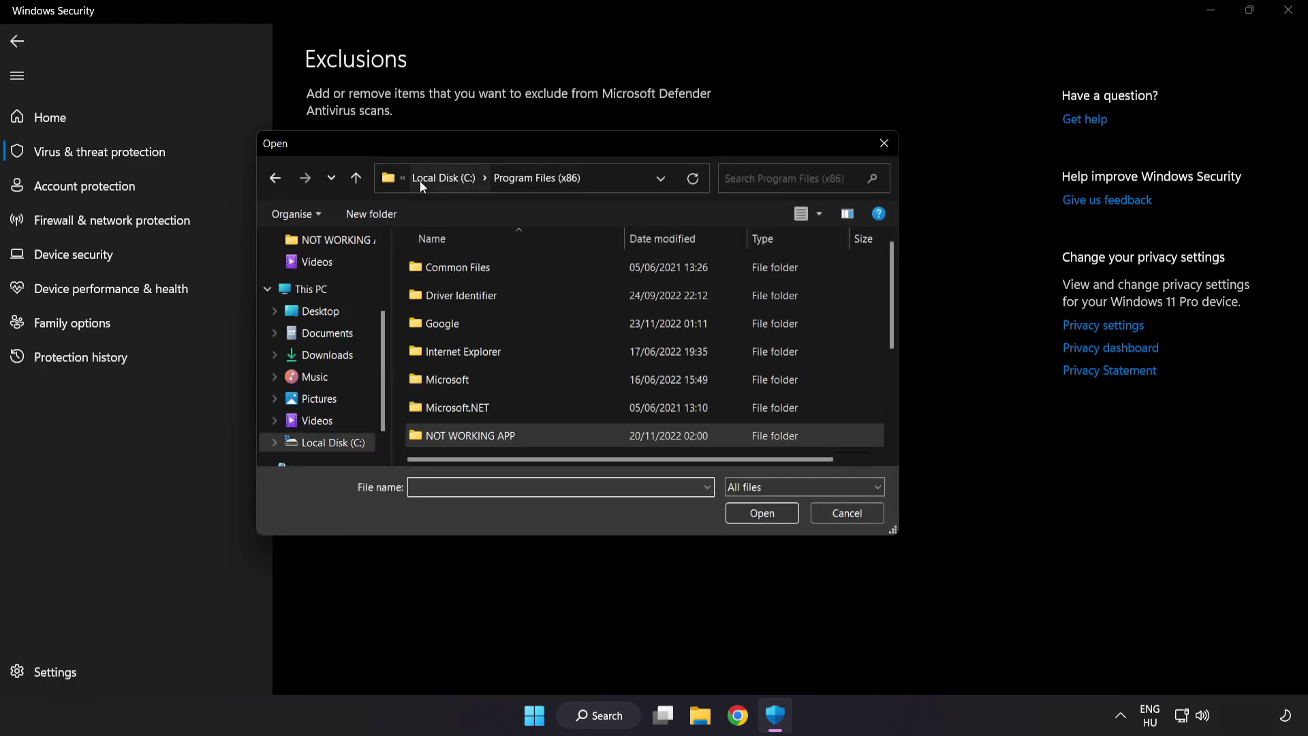
click(428, 177)
click(432, 177)
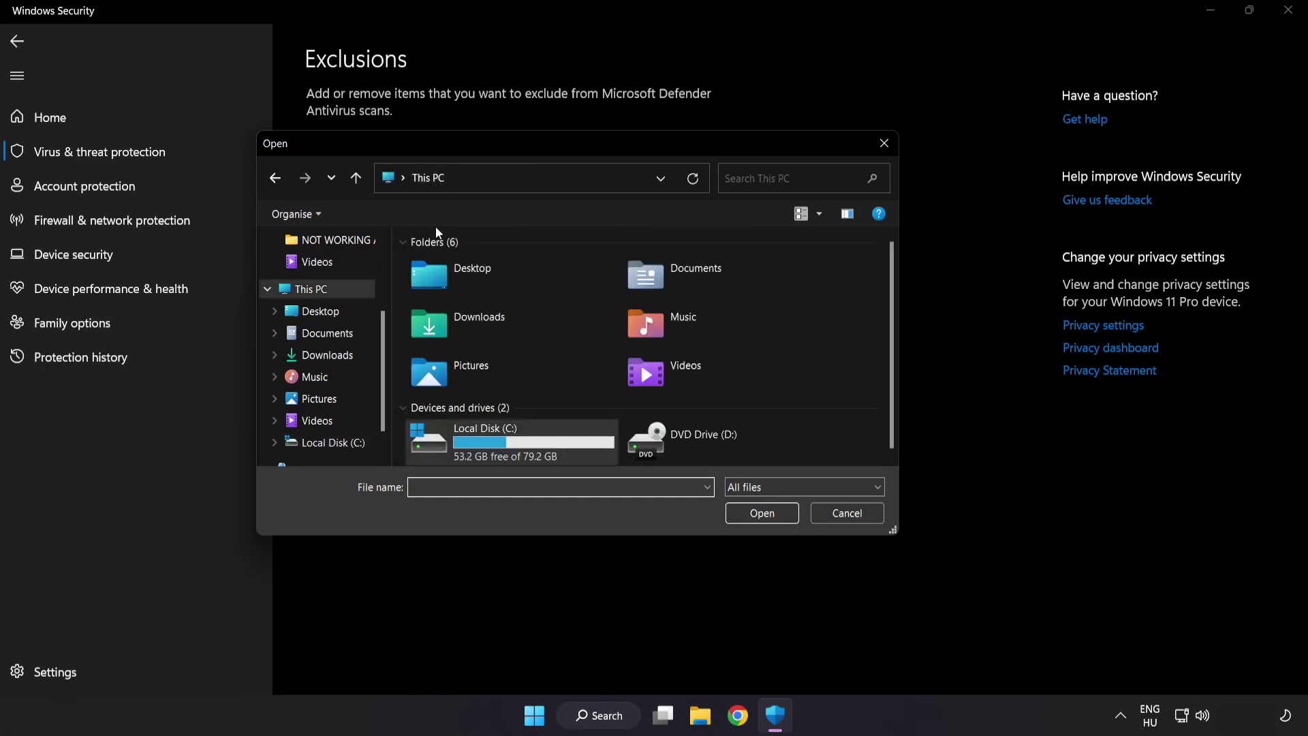
double_click(487, 443)
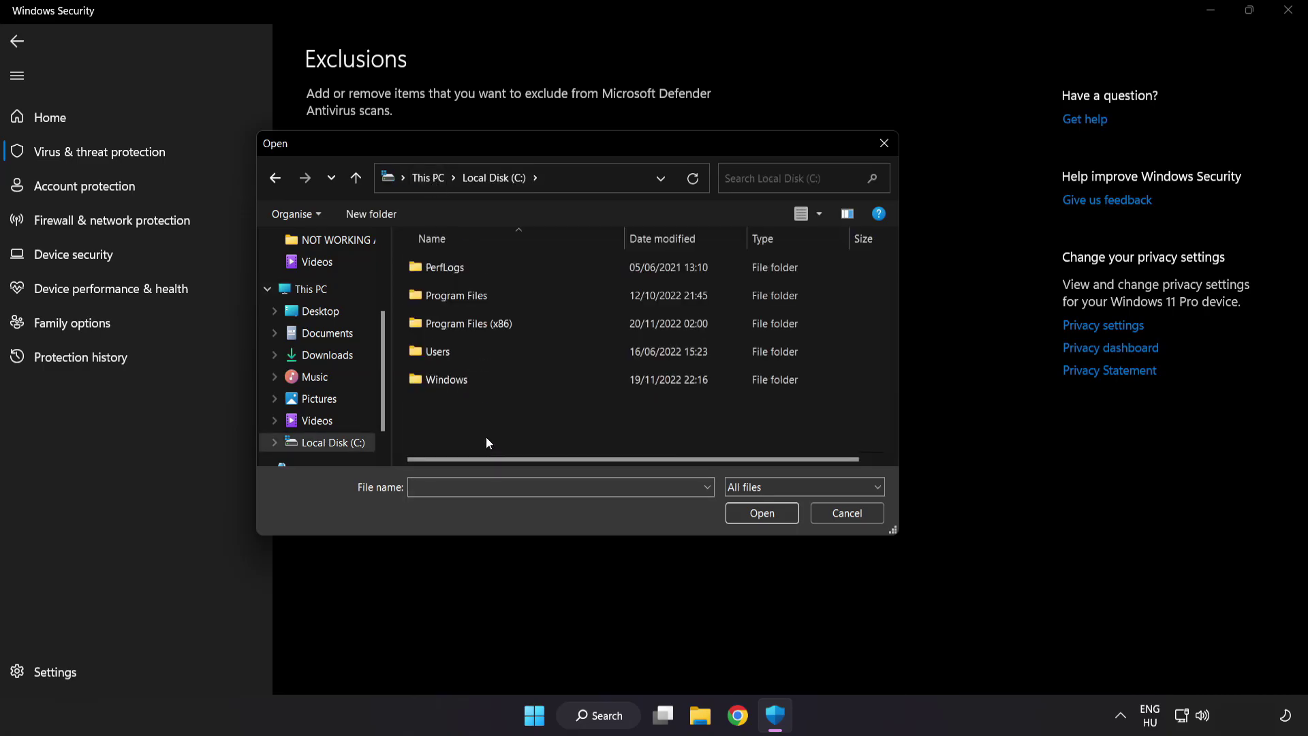
double_click(503, 319)
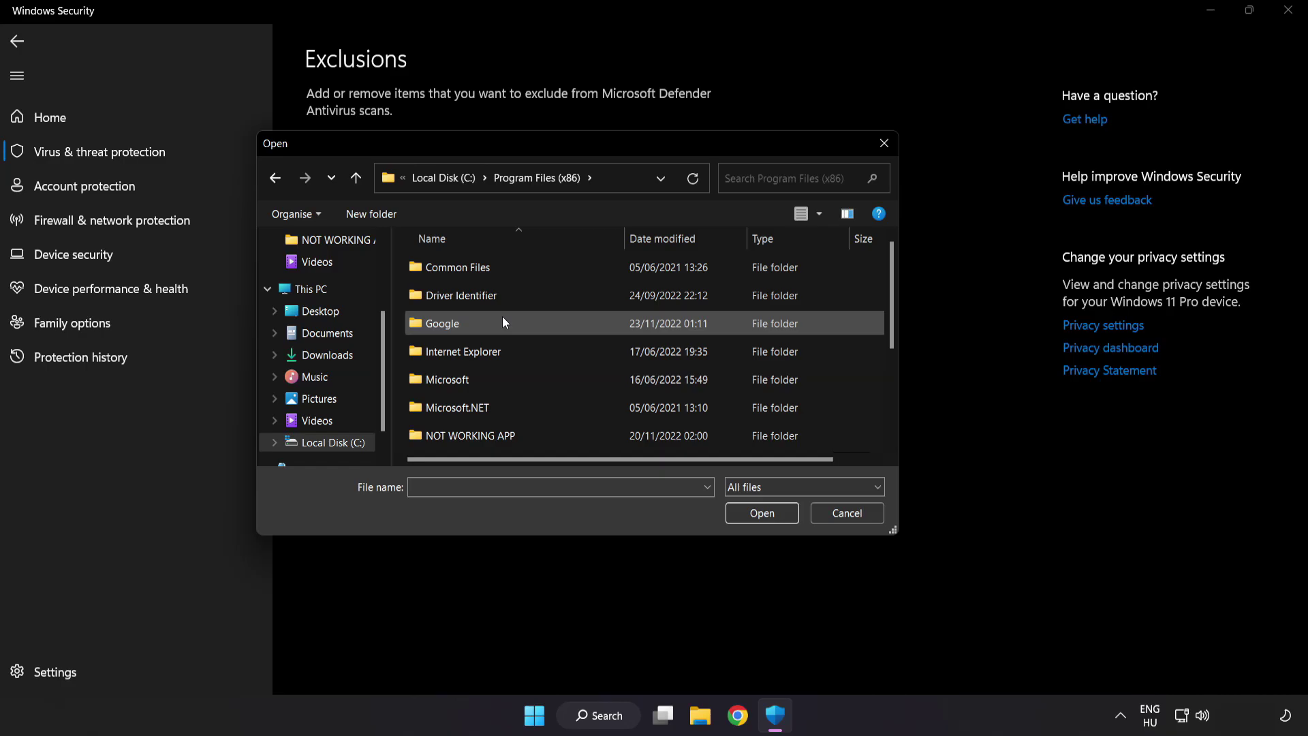
scroll(484, 429, down, 1)
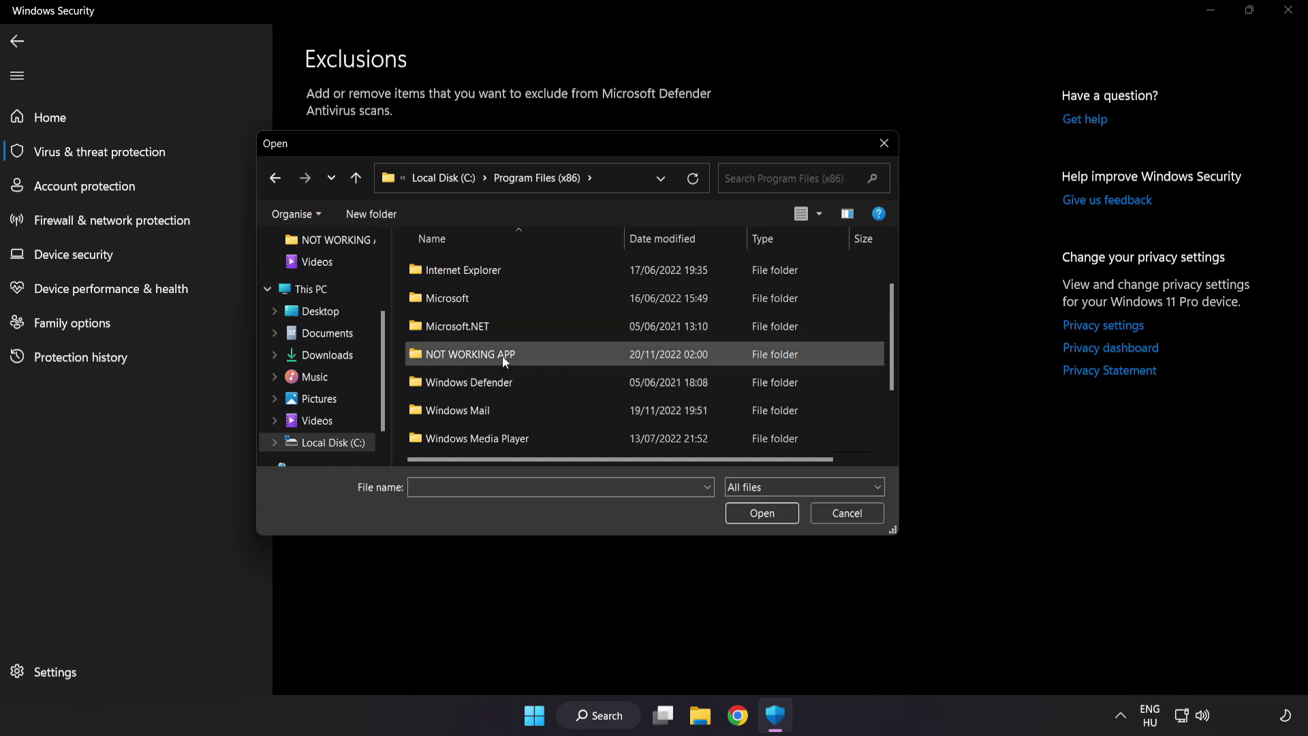
double_click(519, 354)
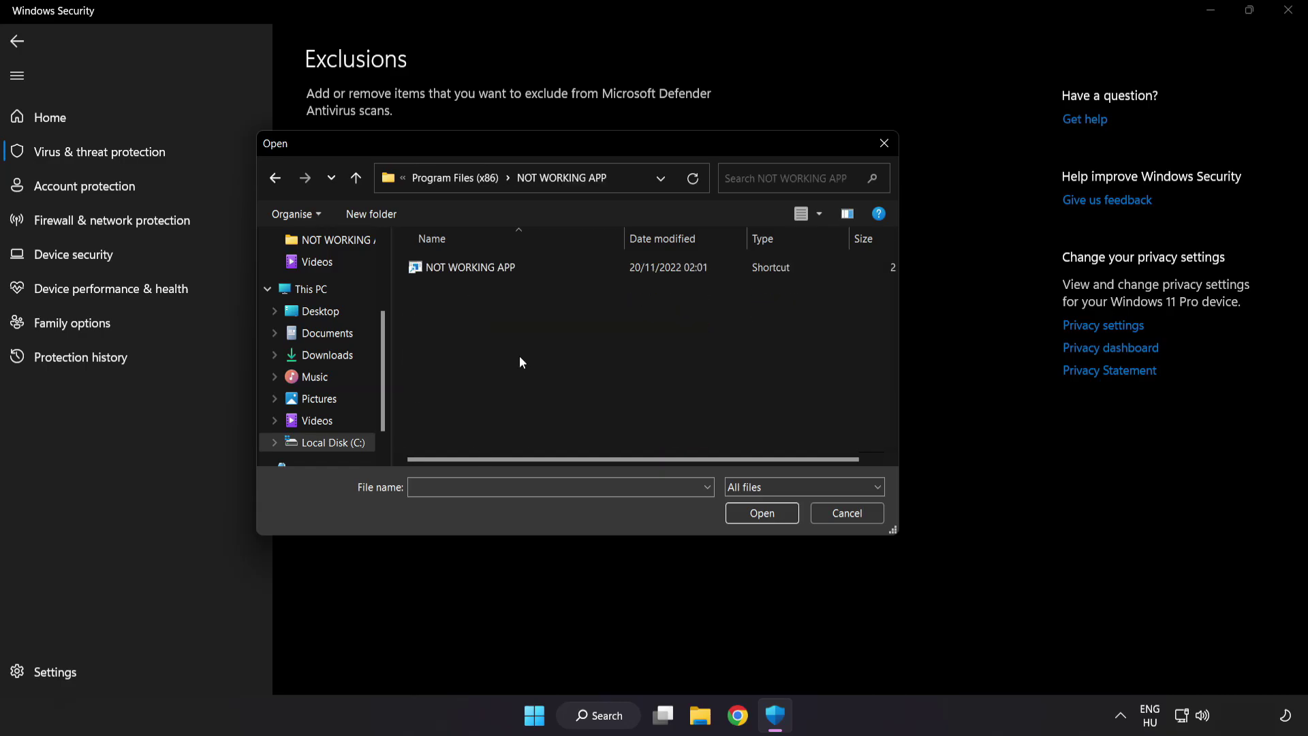
click(477, 269)
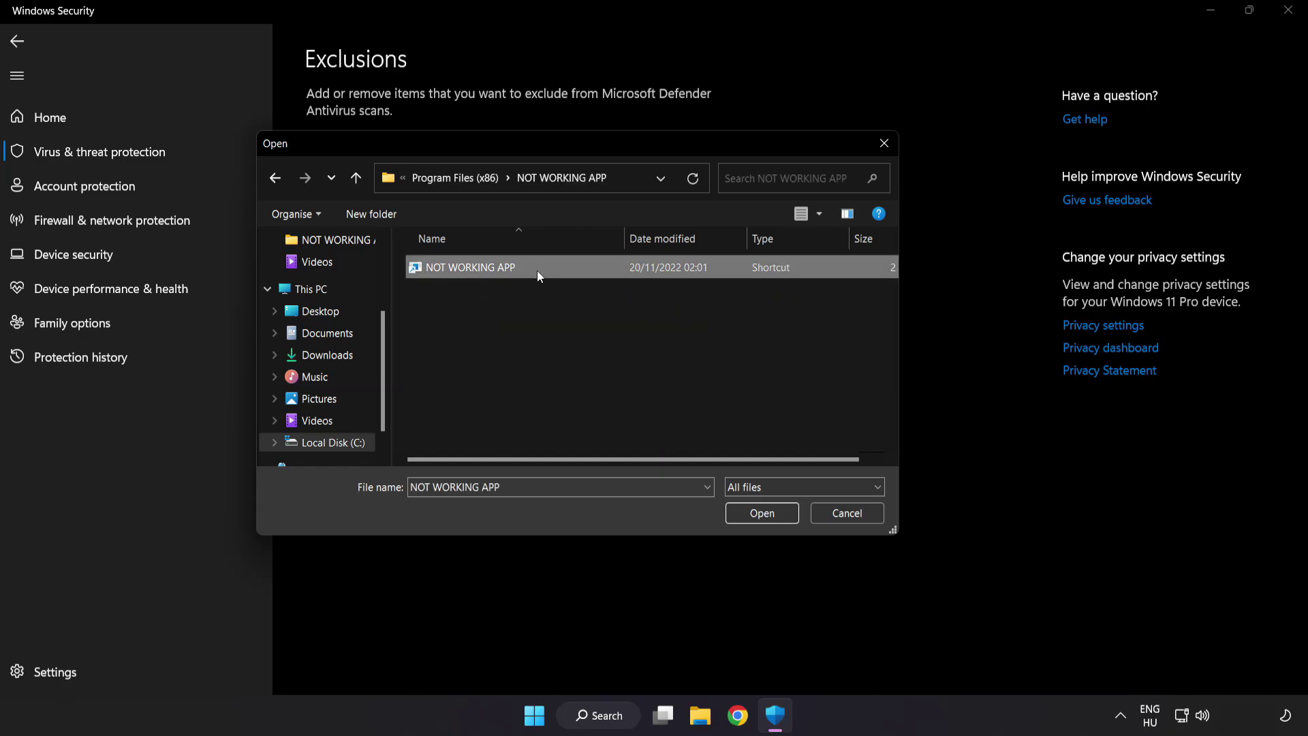
click(763, 517)
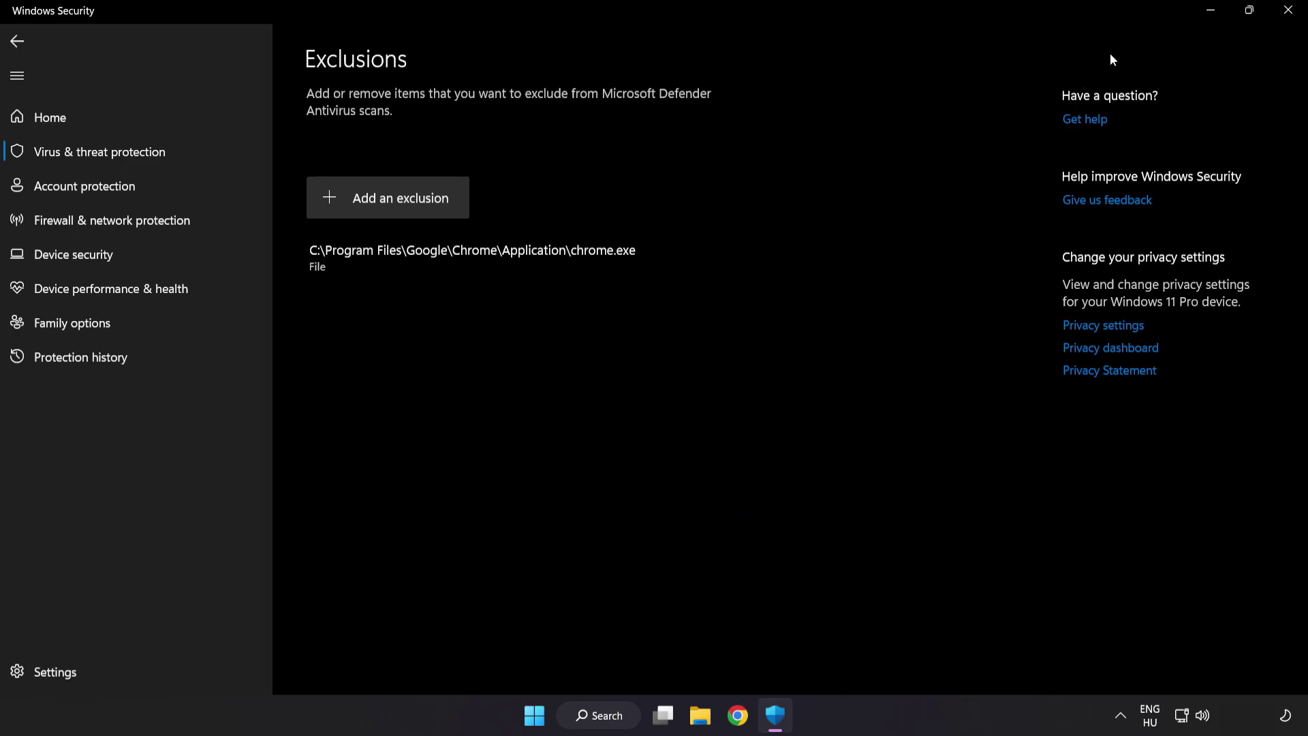
Close Windows Security and show the Start menu power options, including Restart
click(1285, 22)
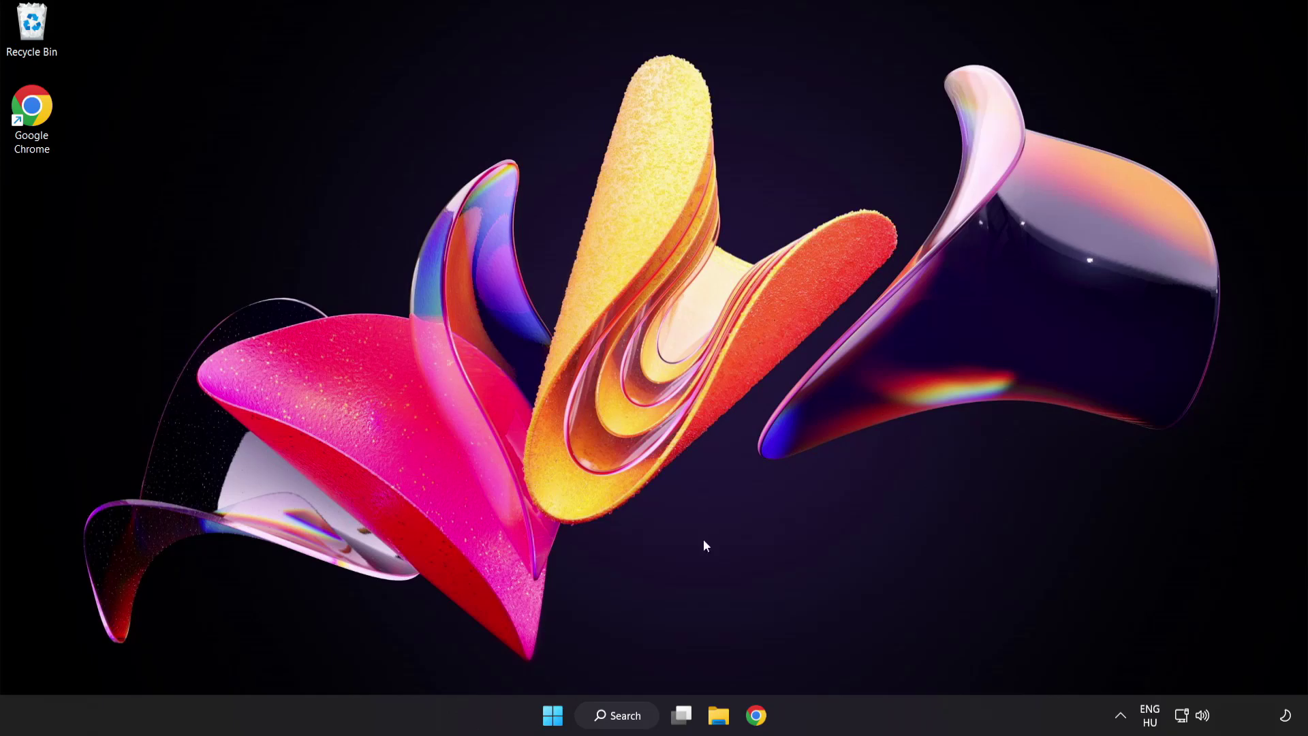
key(super)
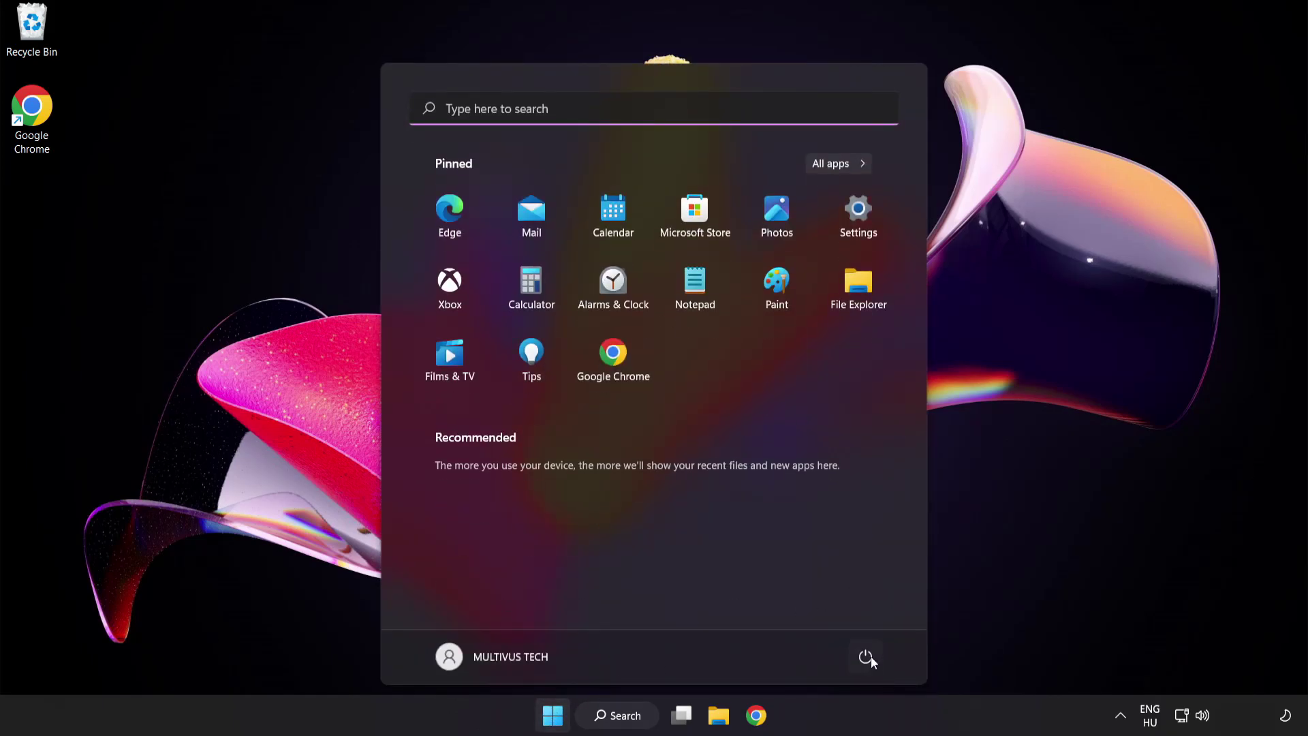
click(870, 656)
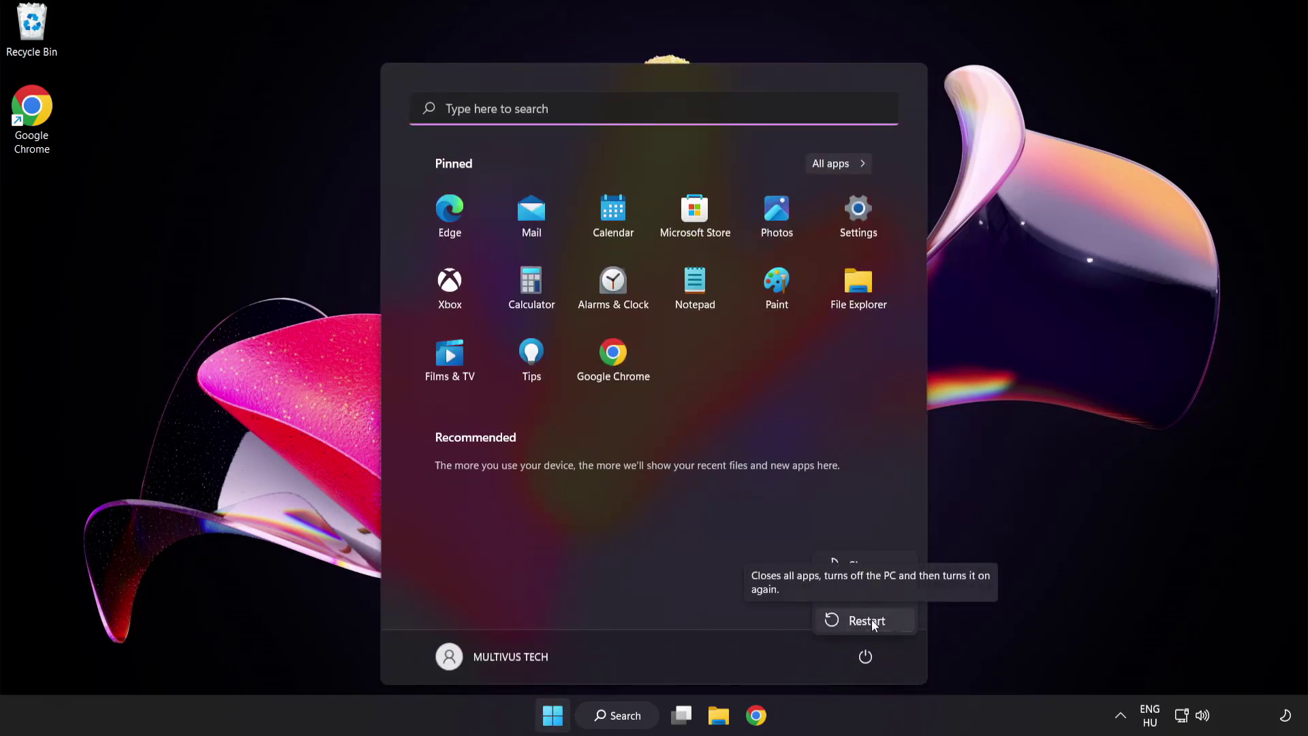